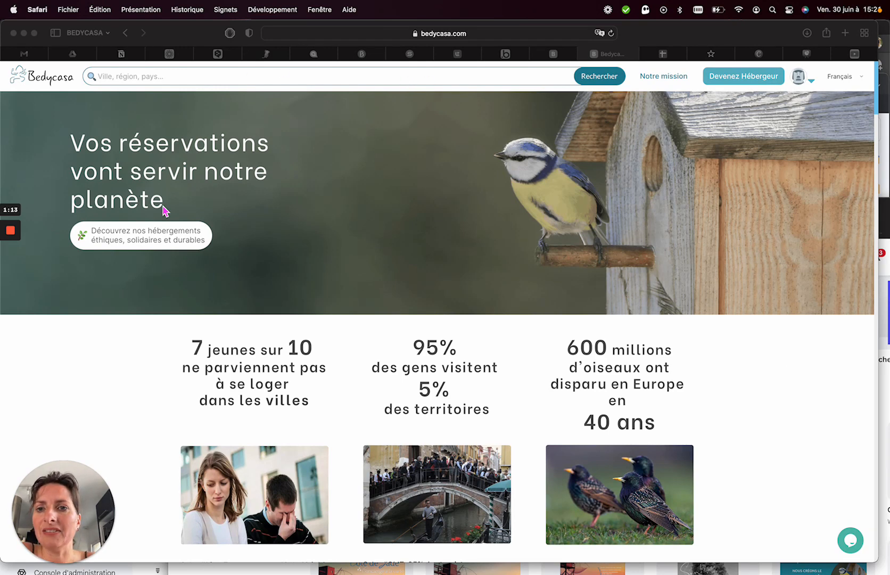
{"action": "left_click", "coordinate": [664, 80]}
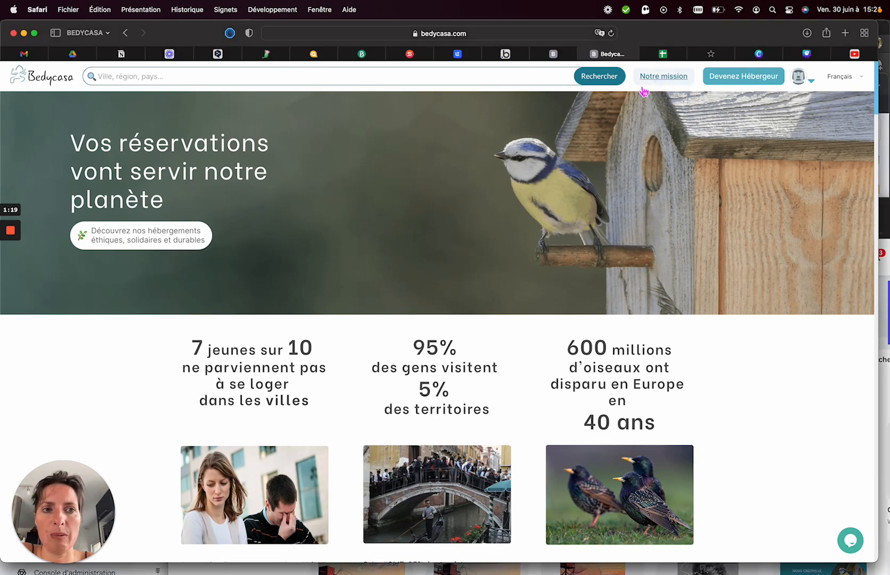
{"action": "scroll", "coordinate": [305, 305], "scroll_direction": "down", "scroll_amount": 9}
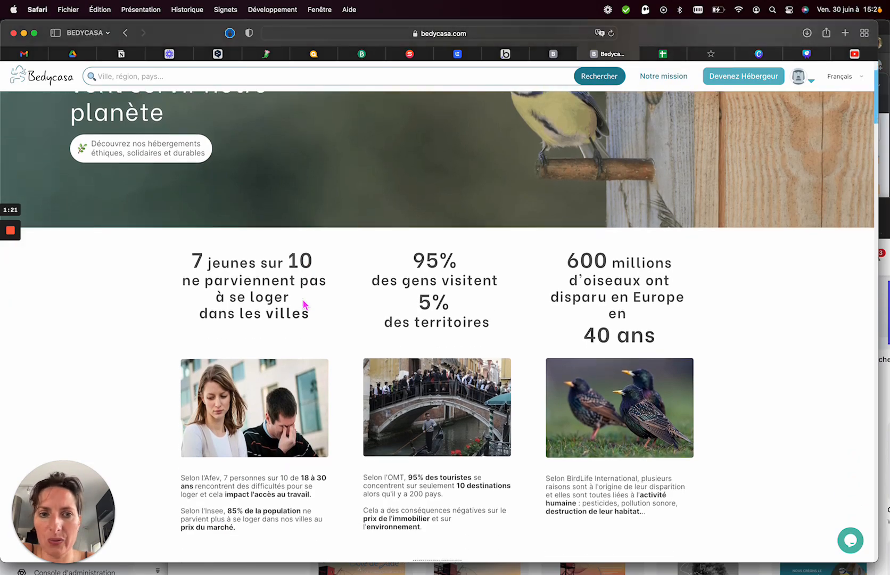
{"action": "scroll", "coordinate": [304, 305], "scroll_direction": "up", "scroll_amount": 9}
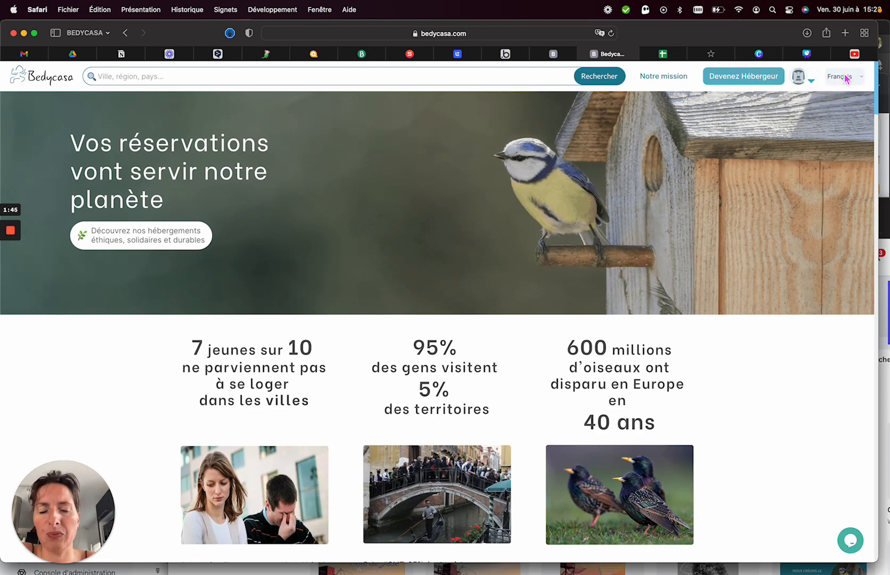
Open the sign-in form for an existing Bedycasa account.
{"action": "left_click", "coordinate": [811, 84]}
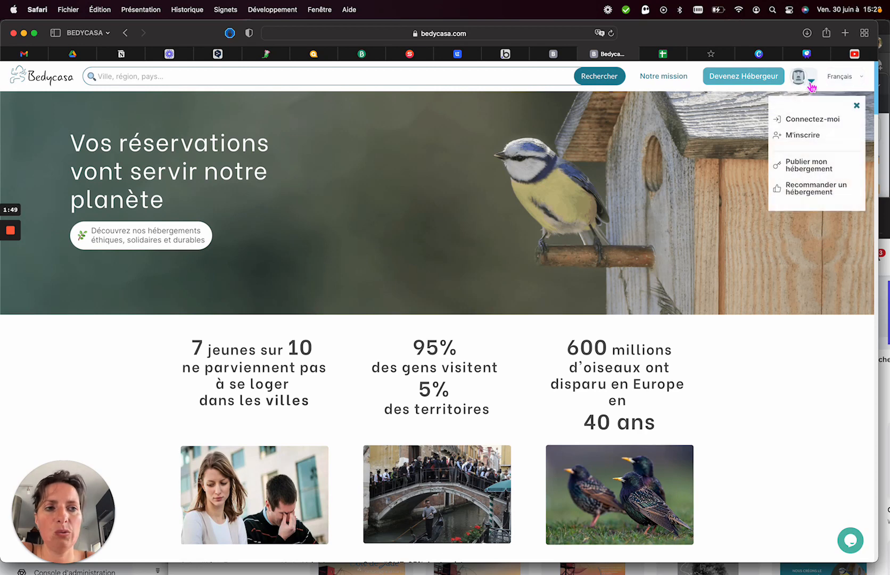
{"action": "left_click", "coordinate": [804, 126]}
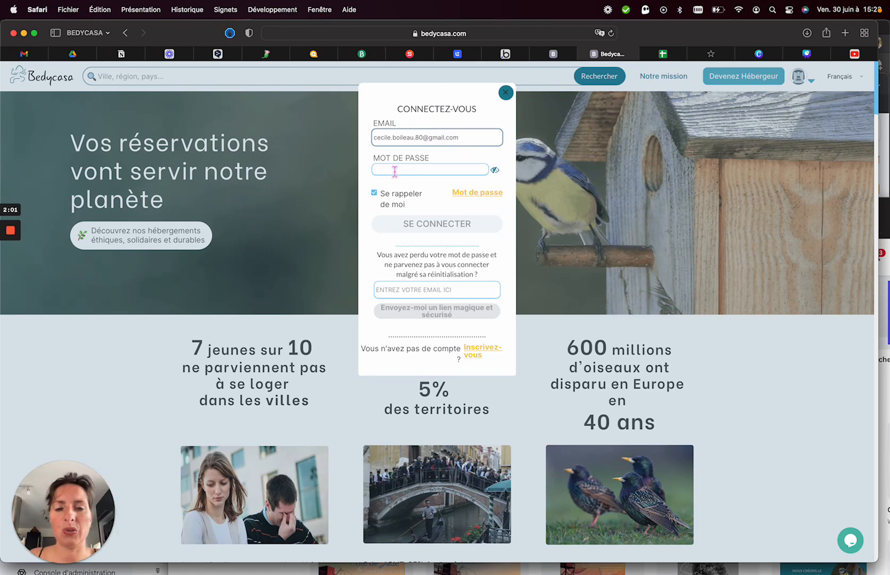
Try the account e-mail in the magic-link recovery field, and put it back in the sign-in e-mail field.
{"action": "triple_click", "coordinate": [432, 139]}
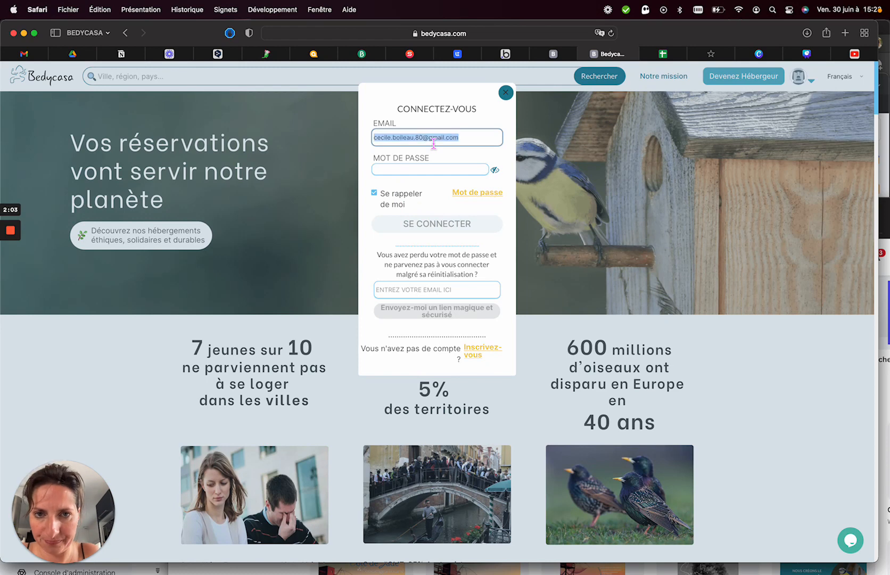
{"action": "key", "text": "super+c"}
{"action": "key", "text": "BackSpace"}
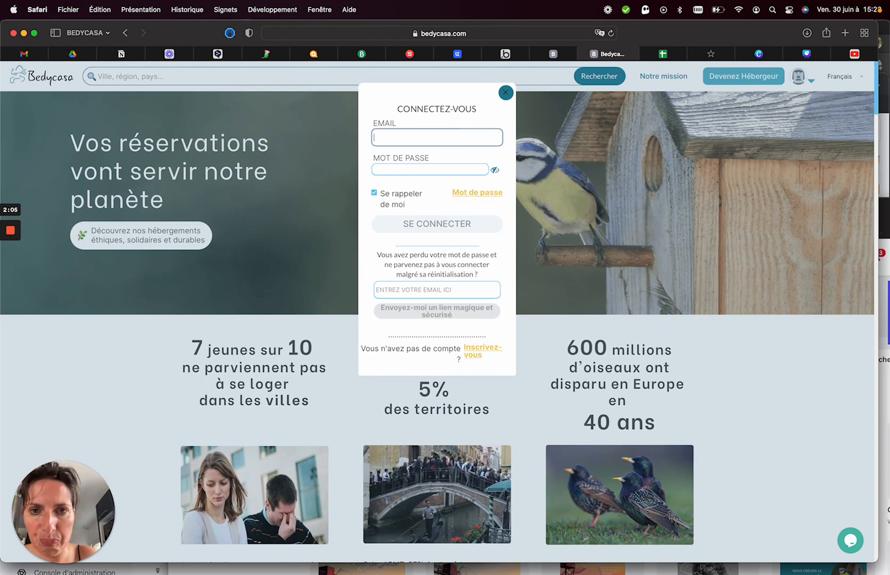
{"action": "left_click", "coordinate": [404, 292]}
{"action": "key", "text": "super+v"}
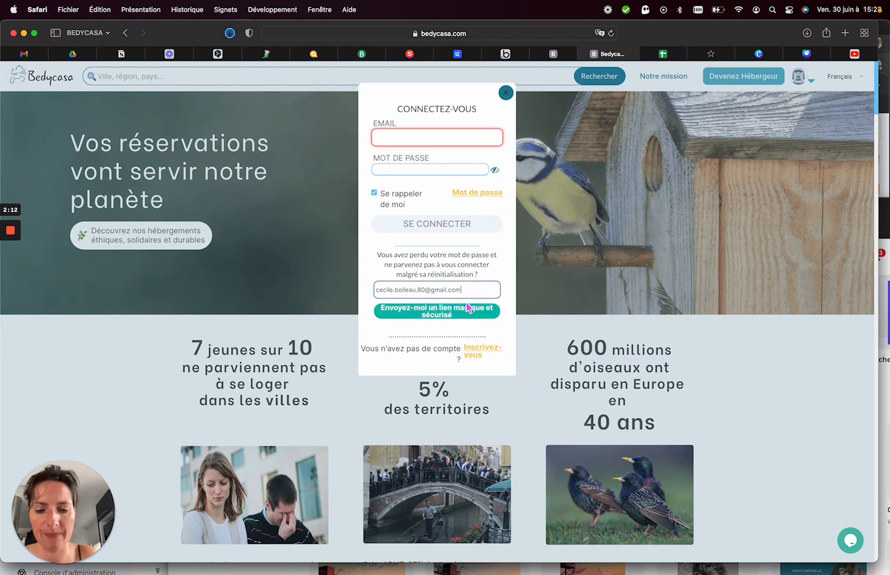
{"action": "key", "text": "super+a"}
{"action": "key", "text": "super+x"}
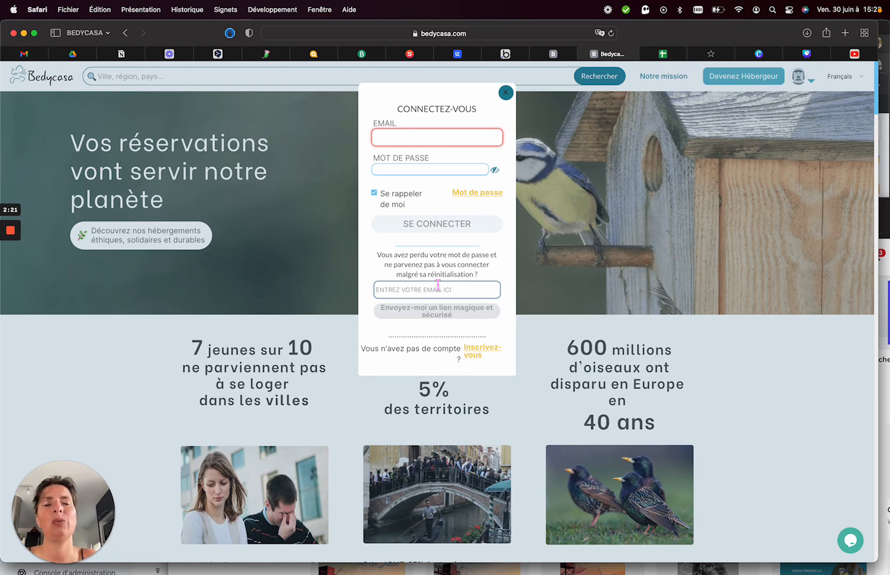
{"action": "left_click", "coordinate": [430, 138]}
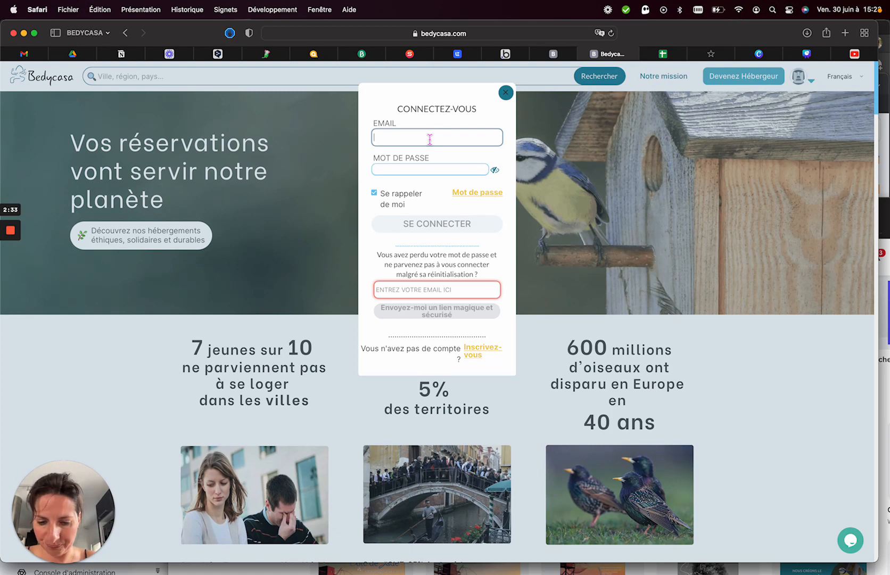
{"action": "key", "text": "super+v"}
Enter the account password and sign in.
{"action": "left_click", "coordinate": [401, 171]}
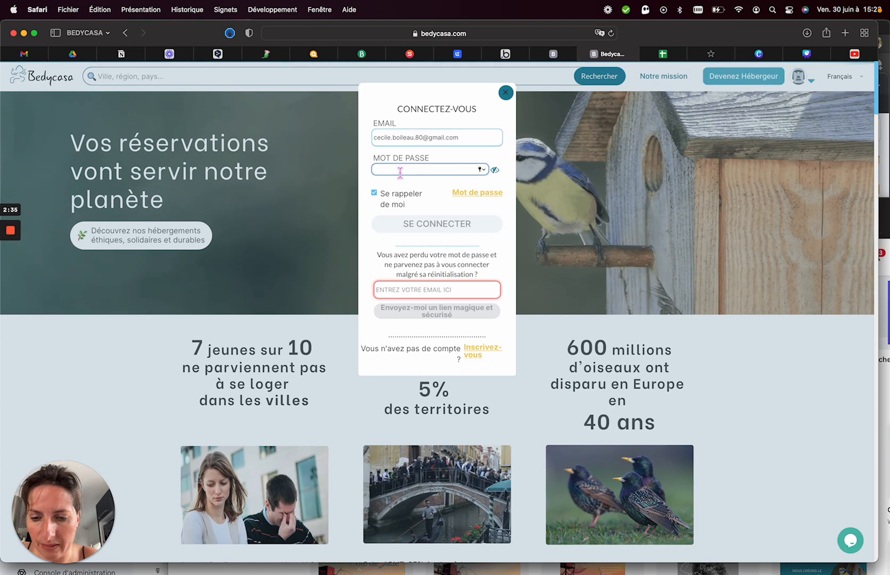
{"action": "type", "text": "••••••••••"}
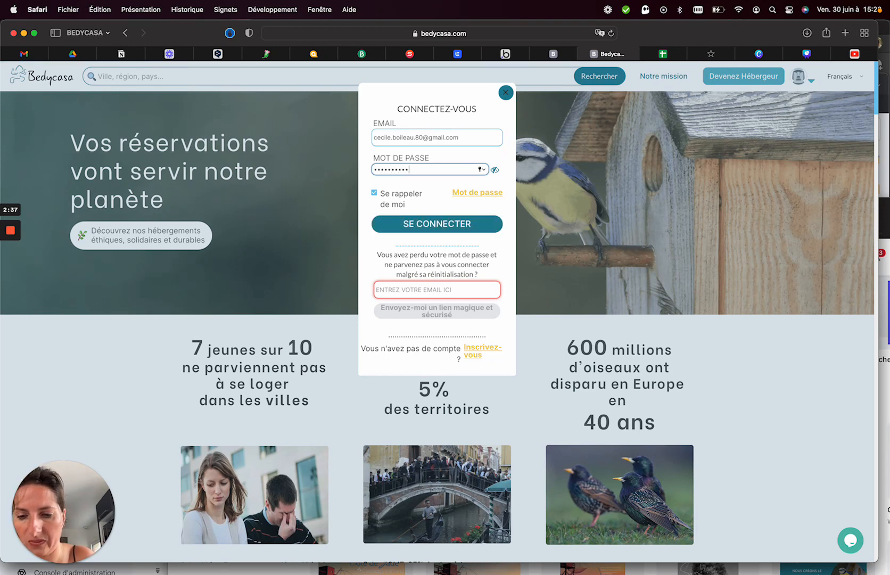
{"action": "left_click", "coordinate": [404, 226]}
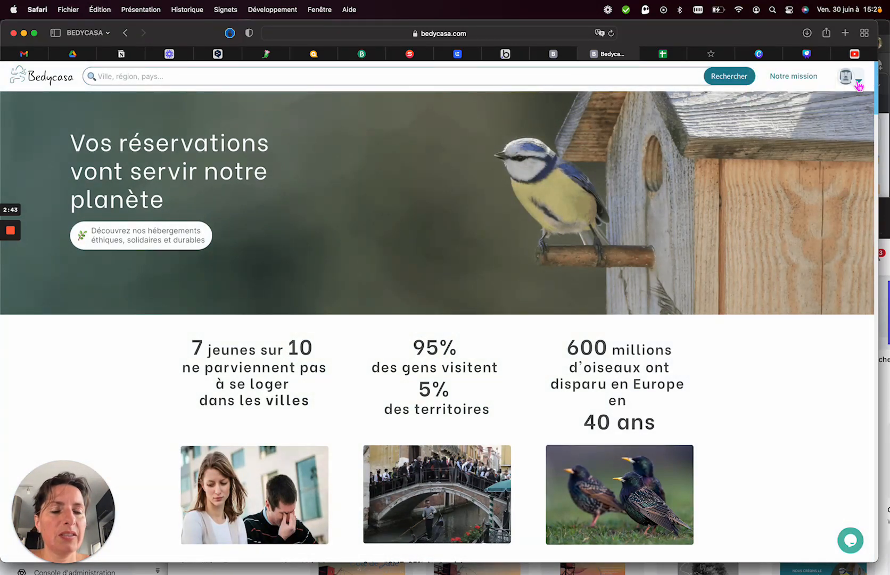
Open the account dashboard and view the reservations made as a traveller in the Voyager section.
{"action": "left_click", "coordinate": [858, 83]}
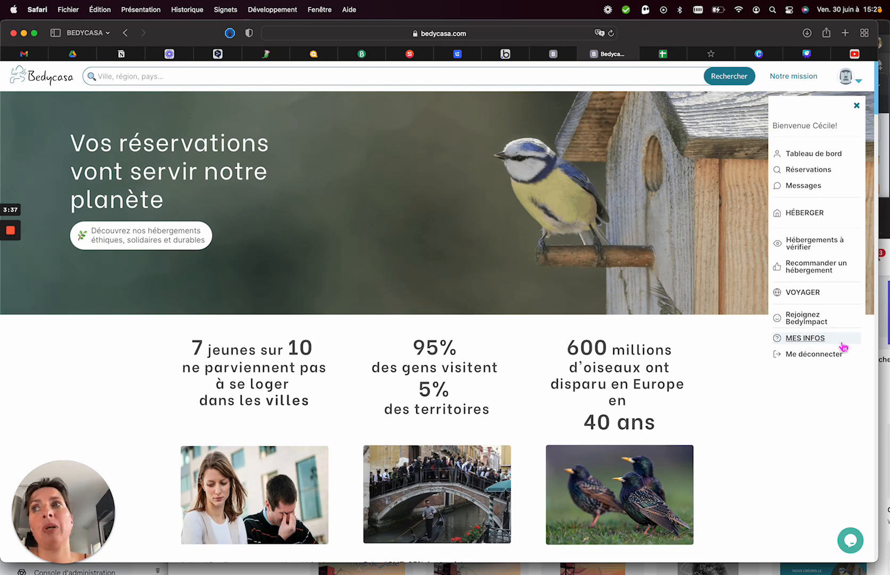
{"action": "left_click", "coordinate": [828, 156]}
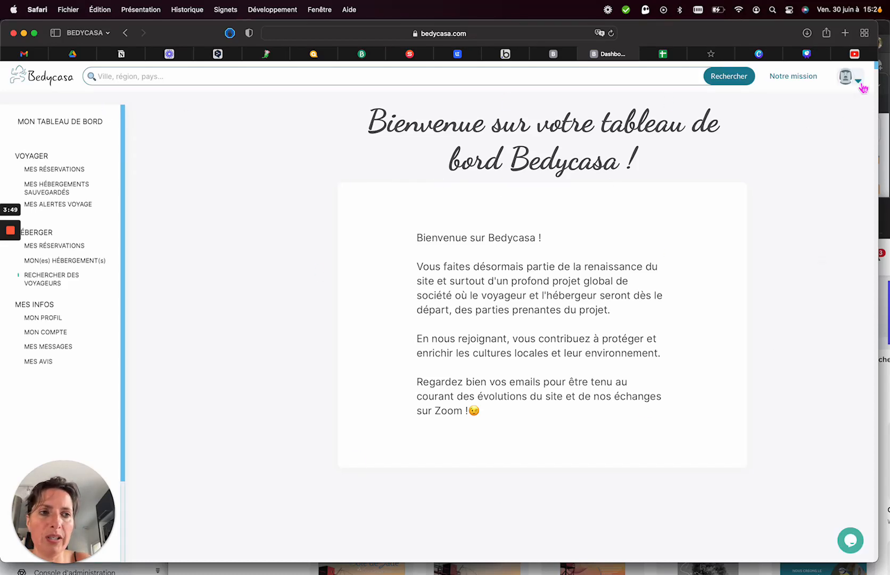
{"action": "left_click", "coordinate": [39, 157]}
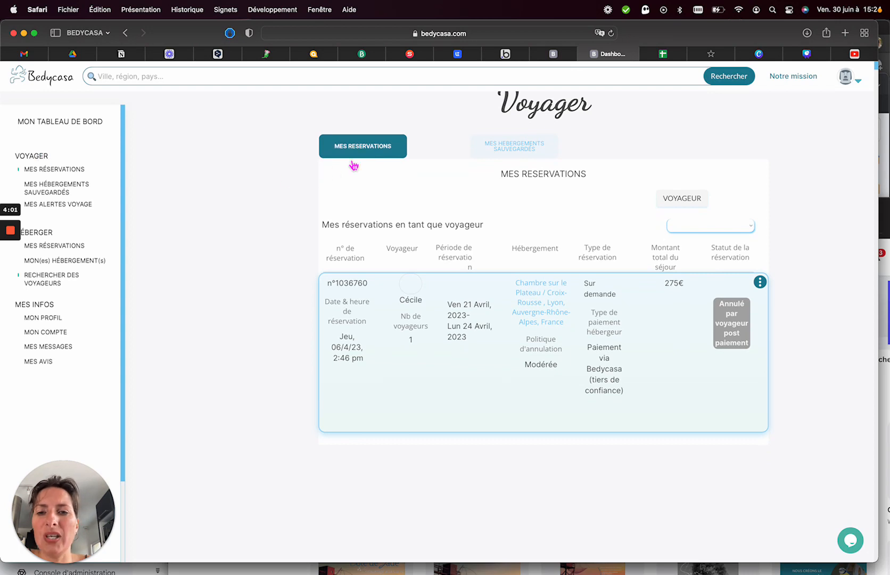
{"action": "scroll", "coordinate": [302, 200], "scroll_direction": "up", "scroll_amount": 1}
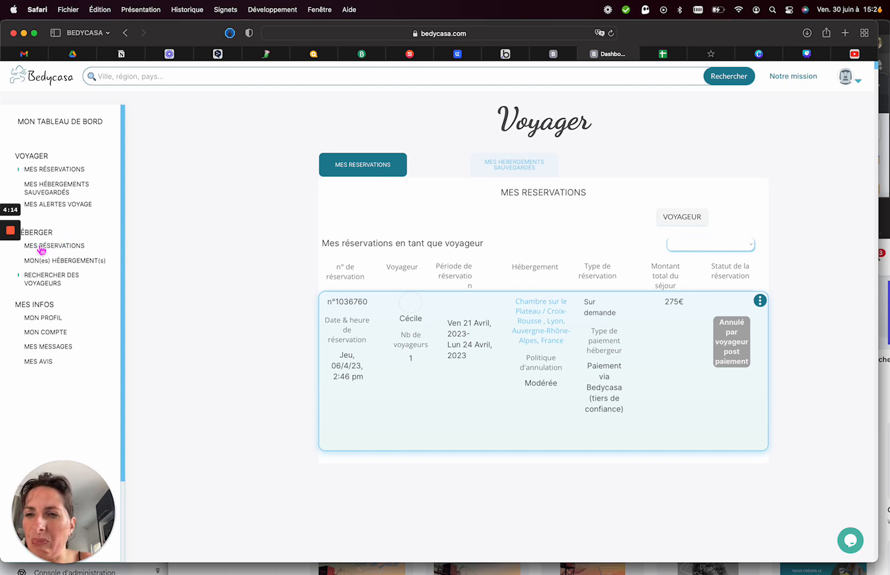
Open the profile editing form in Mes Infos and display the available choices for the centres of interest.
{"action": "left_click", "coordinate": [35, 308]}
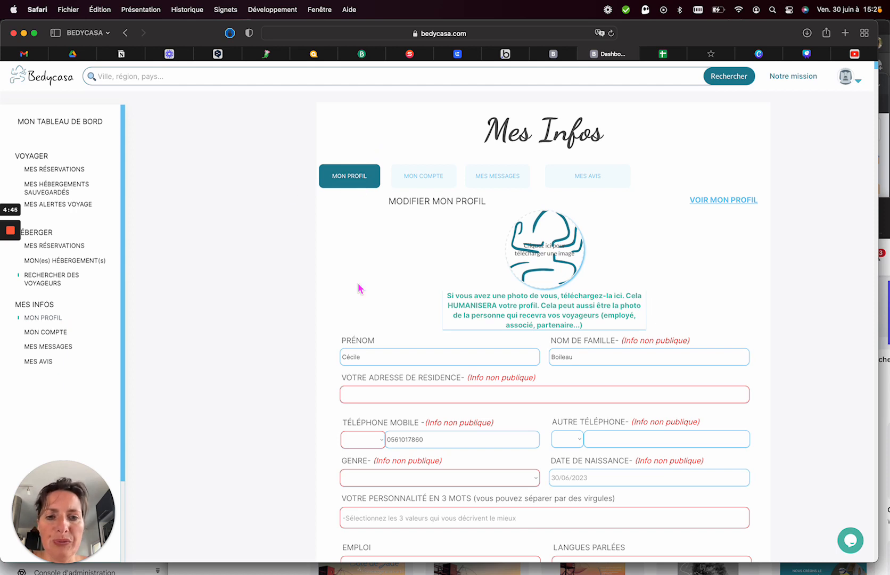
{"action": "scroll", "coordinate": [358, 288], "scroll_direction": "down", "scroll_amount": 2}
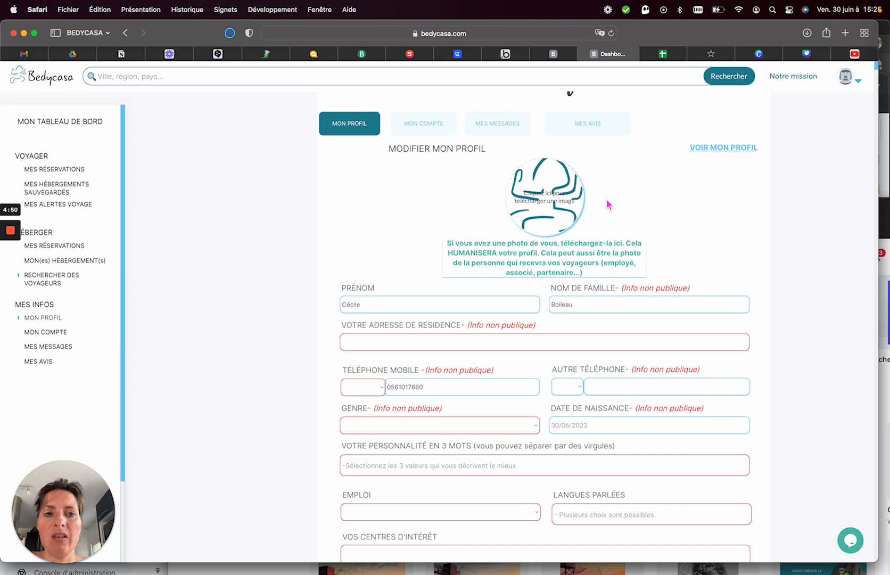
{"action": "scroll", "coordinate": [609, 205], "scroll_direction": "down", "scroll_amount": 8}
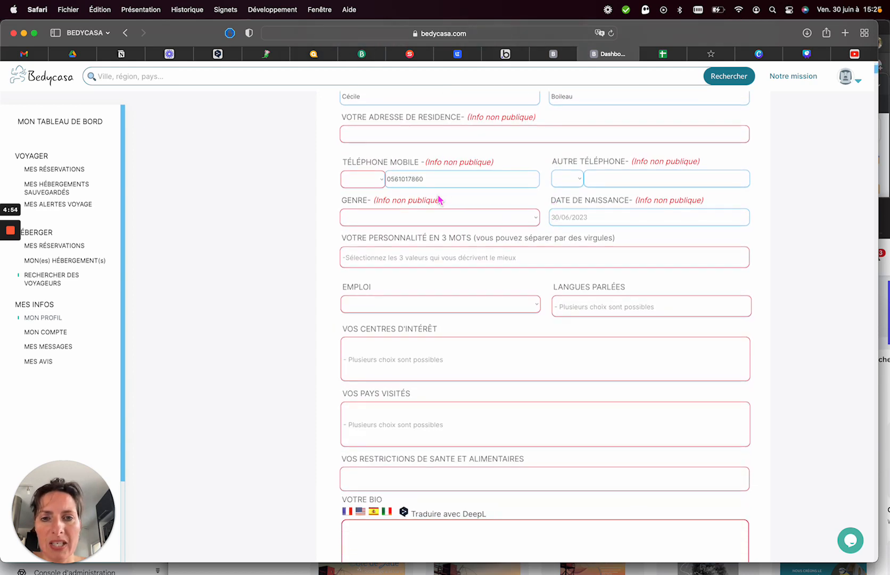
{"action": "scroll", "coordinate": [473, 209], "scroll_direction": "down", "scroll_amount": 4}
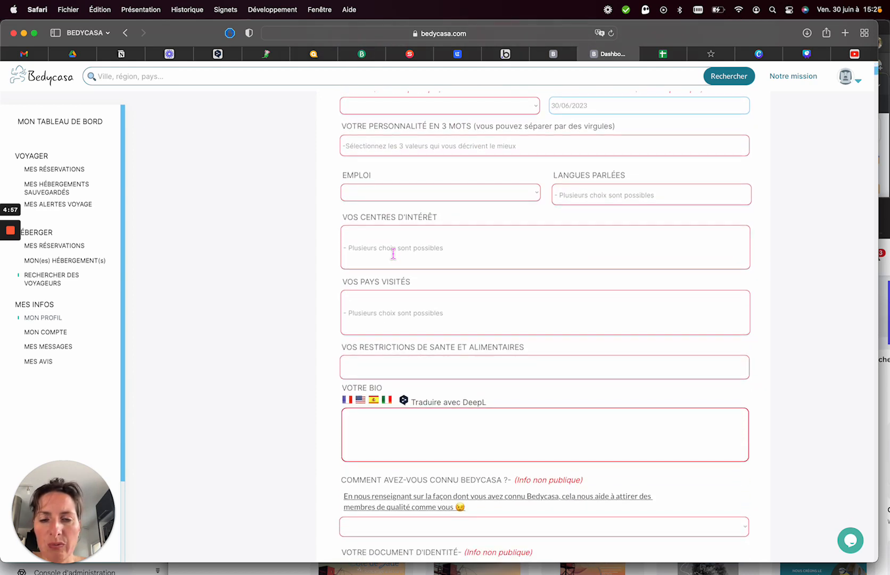
{"action": "left_click", "coordinate": [393, 254]}
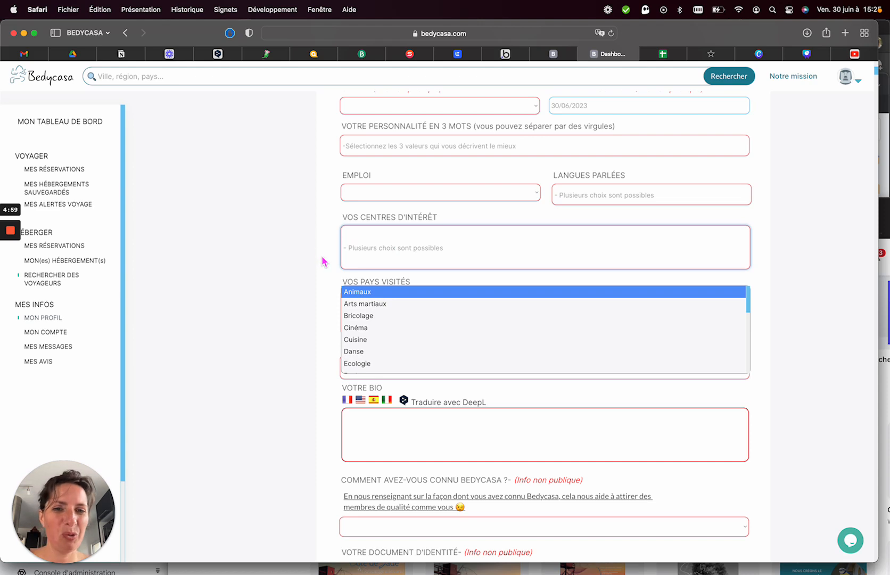
Set the profile's spoken languages to Anglais, Espagnol, Portugais and Français.
{"action": "left_click", "coordinate": [586, 193]}
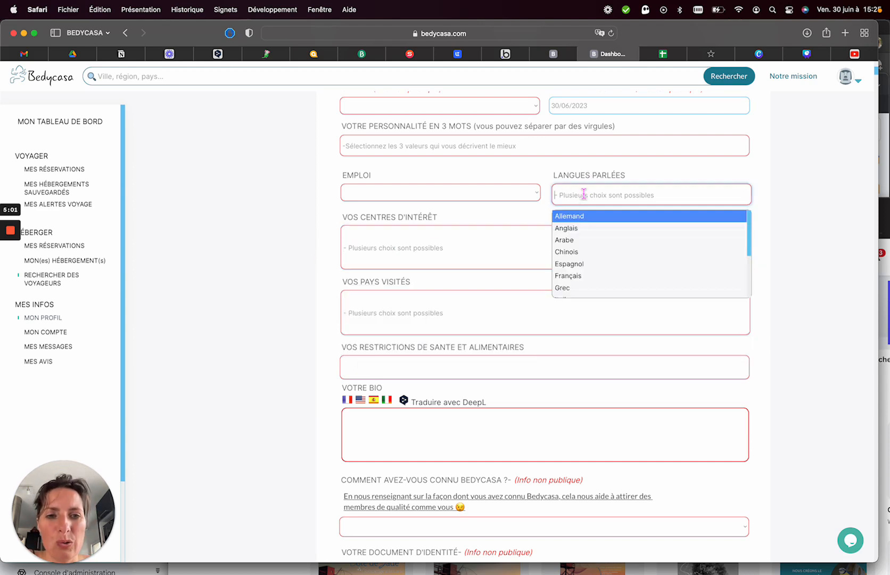
{"action": "left_click", "coordinate": [572, 228]}
{"action": "left_click", "coordinate": [591, 196]}
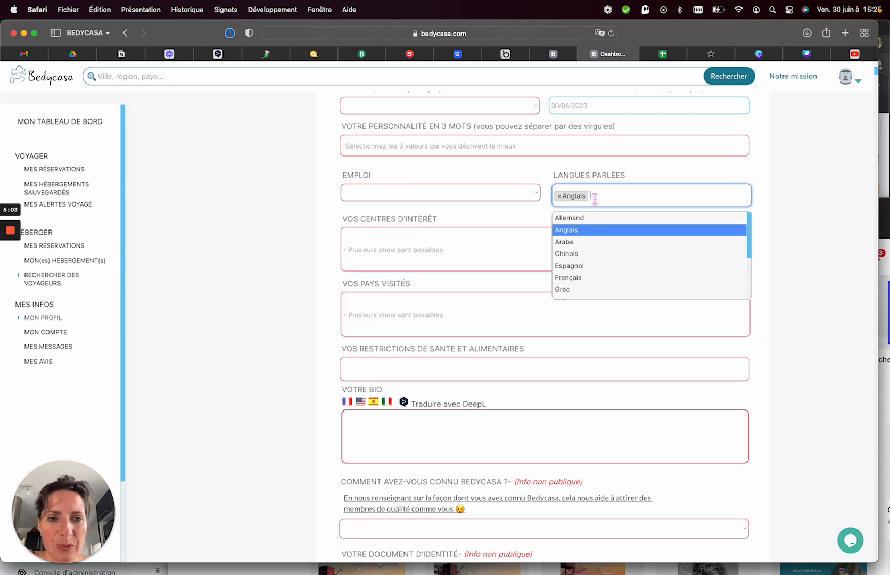
{"action": "left_click", "coordinate": [579, 266]}
{"action": "left_click", "coordinate": [636, 201]}
{"action": "scroll", "coordinate": [628, 245], "scroll_direction": "down", "scroll_amount": 5}
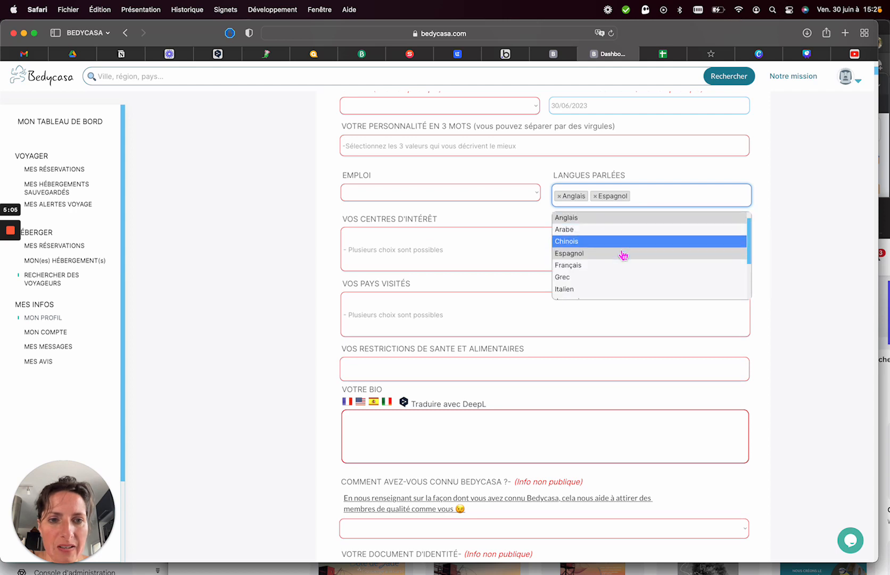
{"action": "left_click", "coordinate": [599, 281]}
{"action": "left_click", "coordinate": [680, 200]}
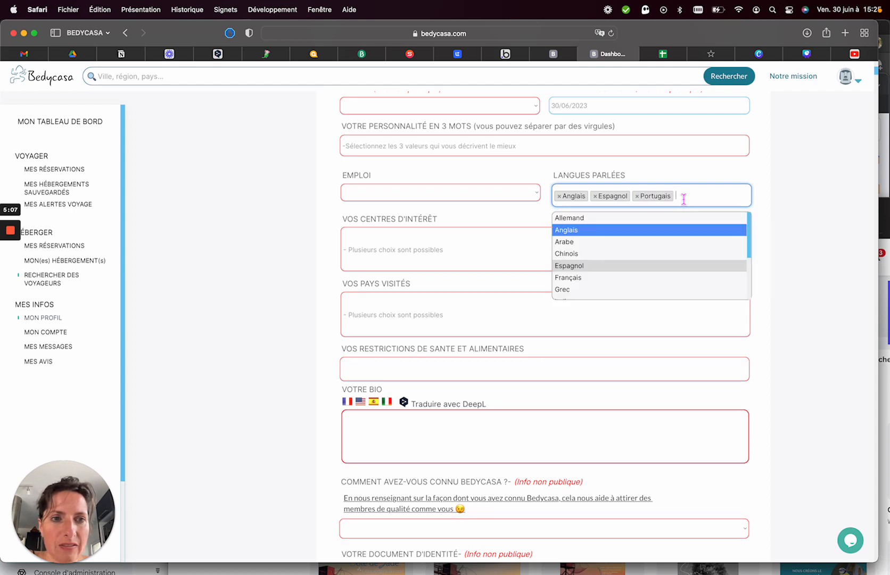
{"action": "scroll", "coordinate": [649, 237], "scroll_direction": "up", "scroll_amount": 1}
{"action": "scroll", "coordinate": [628, 248], "scroll_direction": "down", "scroll_amount": 2}
{"action": "left_click", "coordinate": [591, 259]}
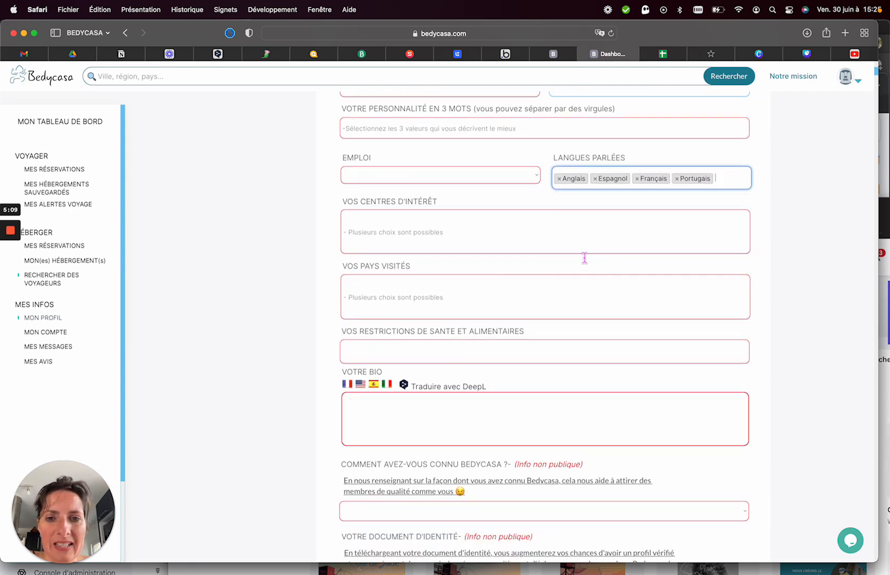
Add Brésil to the visited countries in the profile.
{"action": "left_click", "coordinate": [416, 296]}
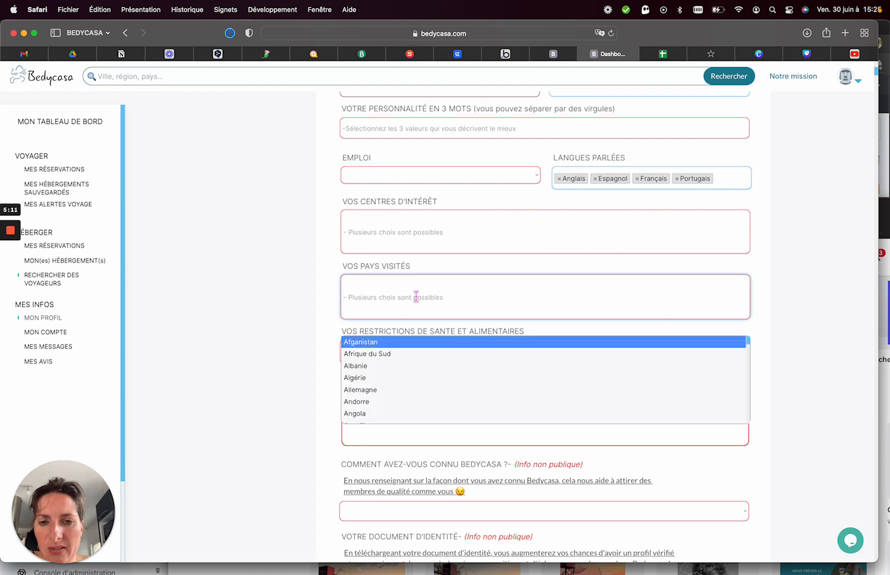
{"action": "scroll", "coordinate": [379, 399], "scroll_direction": "down", "scroll_amount": 5}
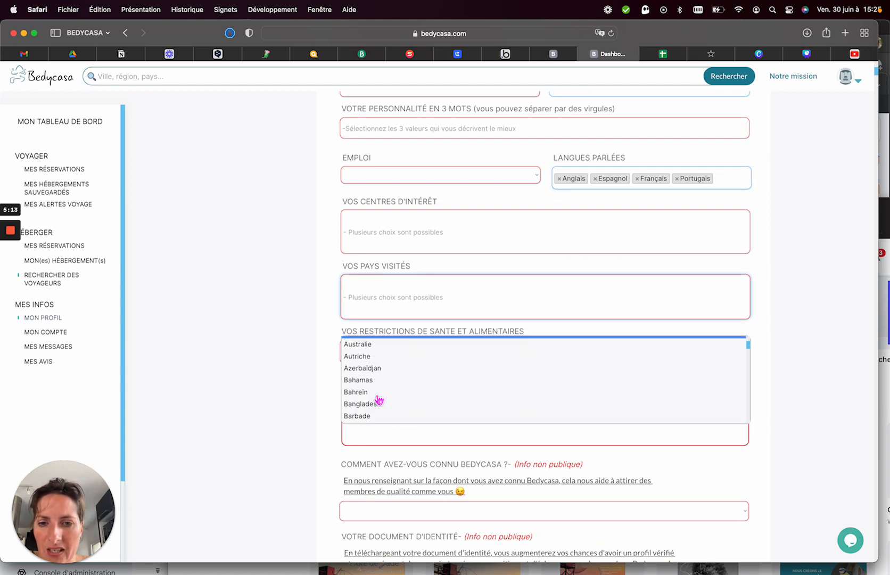
{"action": "scroll", "coordinate": [379, 400], "scroll_direction": "down", "scroll_amount": 5}
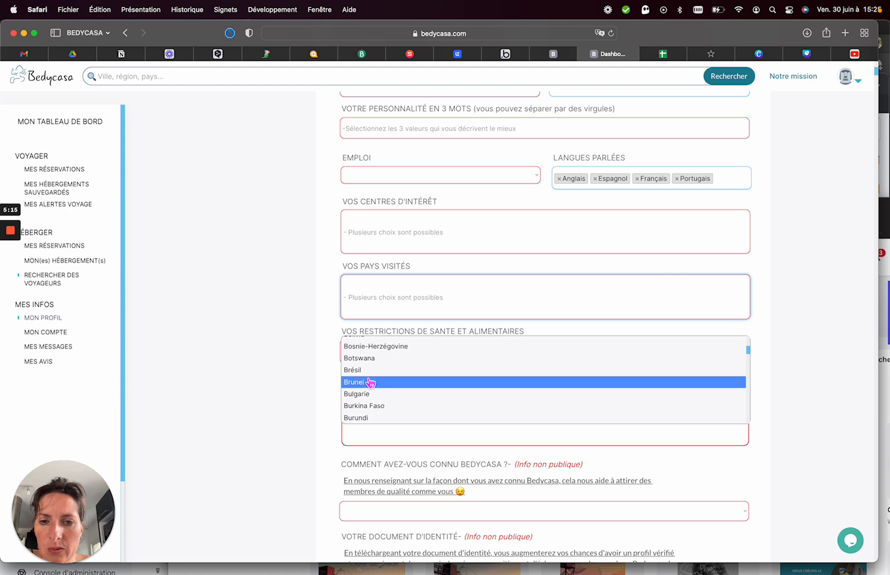
{"action": "left_click", "coordinate": [365, 370]}
Review the remaining profile fields, including the bio, referral source and identity document upload.
{"action": "scroll", "coordinate": [323, 425], "scroll_direction": "down", "scroll_amount": 4}
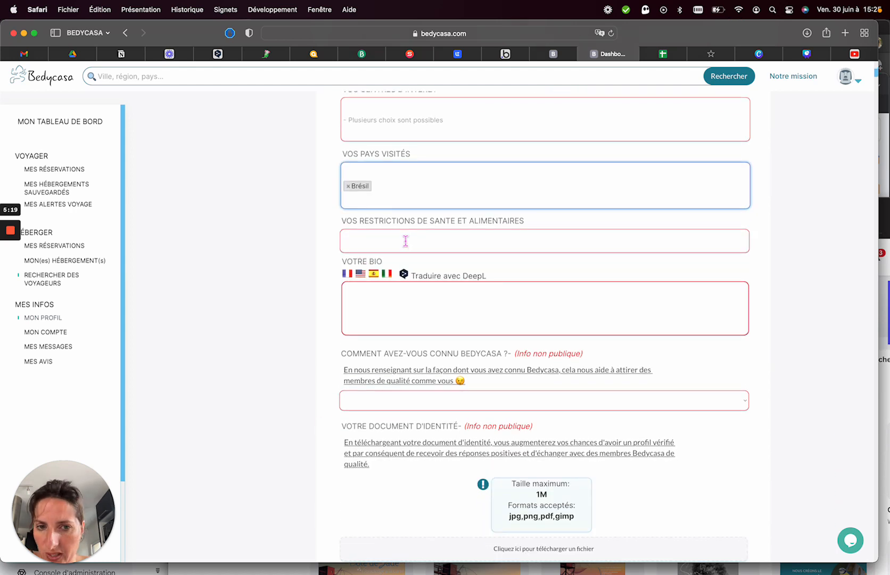
{"action": "scroll", "coordinate": [535, 434], "scroll_direction": "down", "scroll_amount": 2}
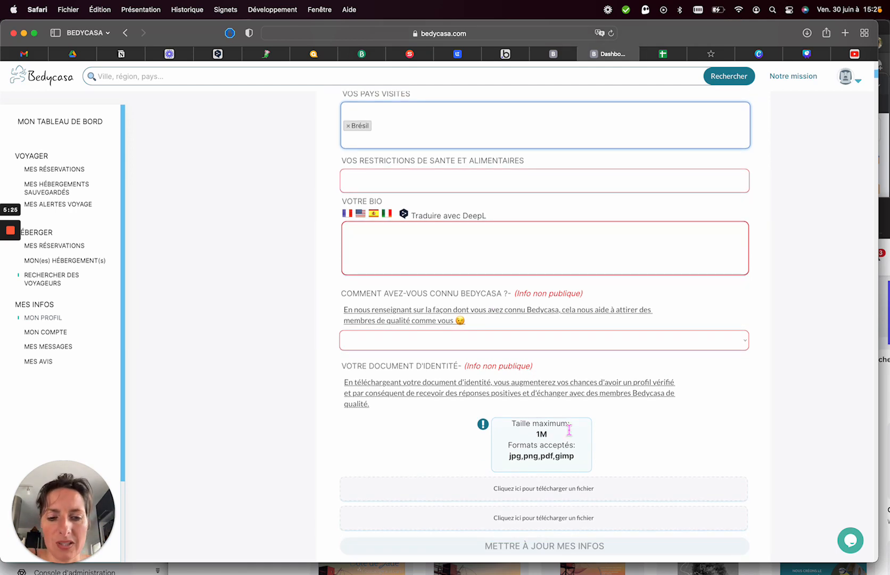
{"action": "scroll", "coordinate": [569, 426], "scroll_direction": "down", "scroll_amount": 4}
{"action": "scroll", "coordinate": [522, 354], "scroll_direction": "up", "scroll_amount": 5}
{"action": "scroll", "coordinate": [522, 354], "scroll_direction": "down", "scroll_amount": 3}
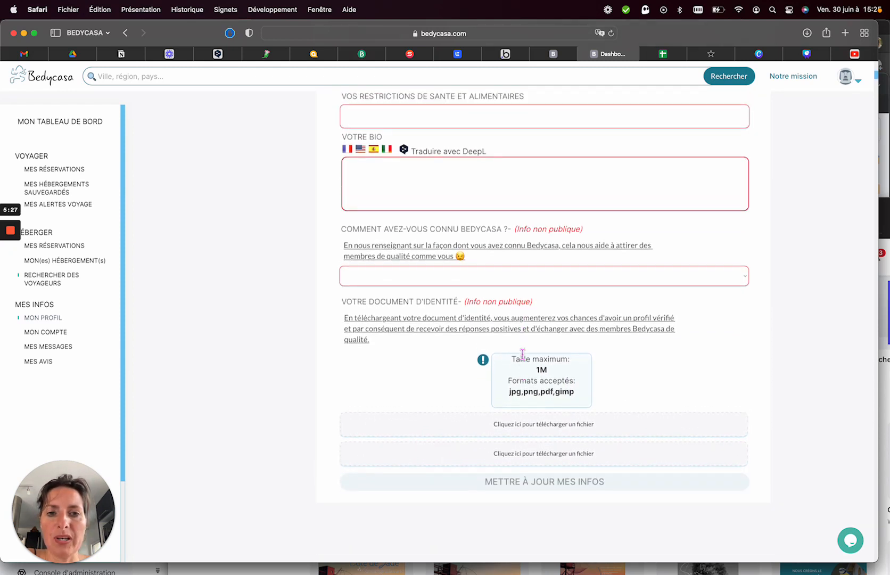
{"action": "scroll", "coordinate": [522, 353], "scroll_direction": "up", "scroll_amount": 10}
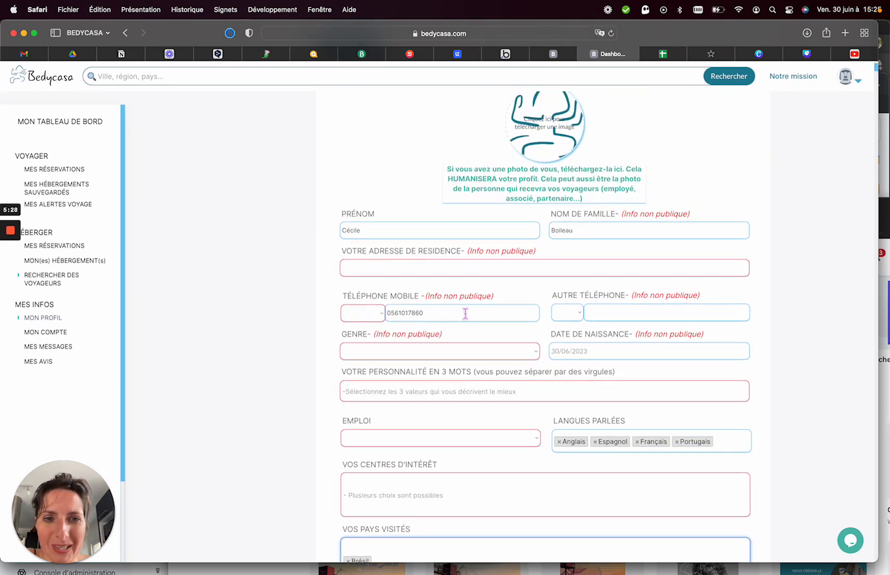
Set the gender to Femme in the profile form.
{"action": "left_click", "coordinate": [430, 275]}
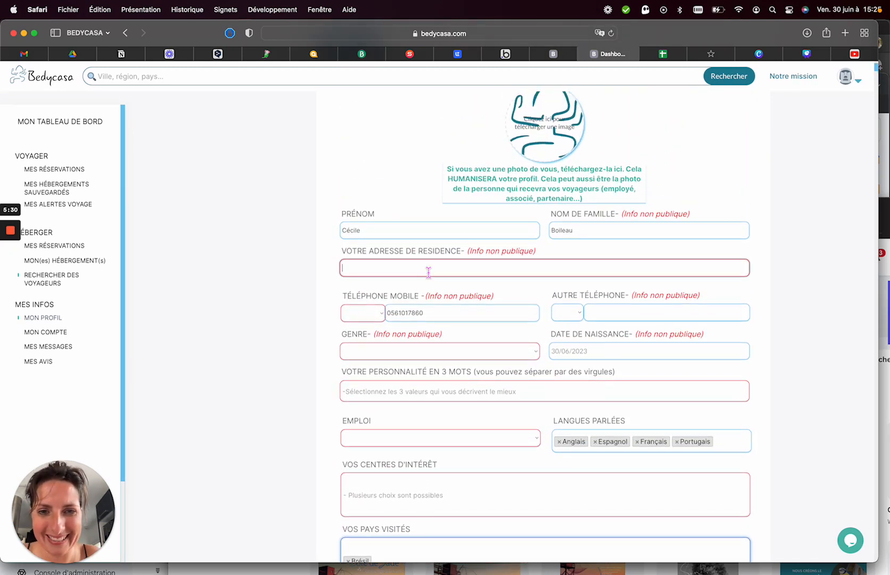
{"action": "scroll", "coordinate": [412, 325], "scroll_direction": "down", "scroll_amount": 2}
{"action": "left_click", "coordinate": [413, 304]}
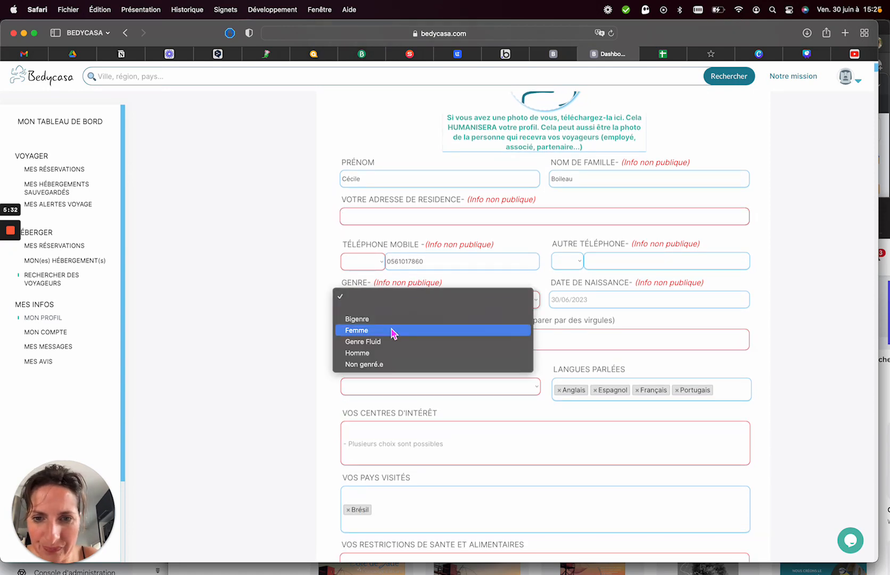
{"action": "left_click", "coordinate": [383, 331]}
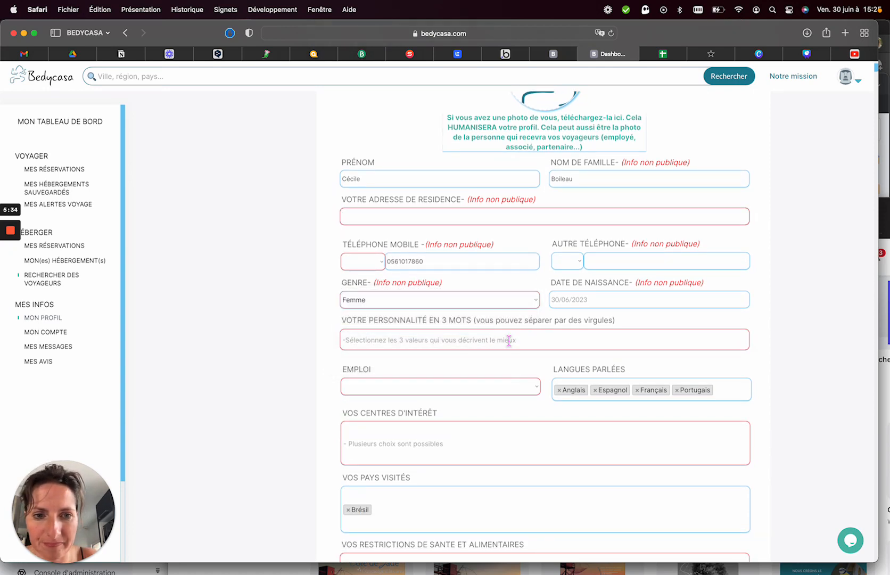
Describe the profile's personality with the three values Créatif.ve, Energique and Loyal.e.
{"action": "left_click", "coordinate": [474, 341]}
{"action": "scroll", "coordinate": [412, 405], "scroll_direction": "down", "scroll_amount": 4}
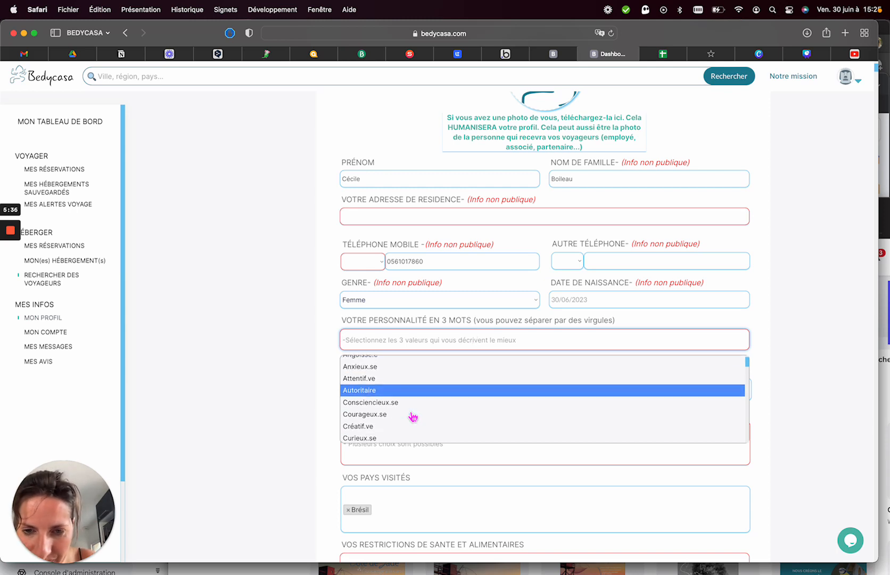
{"action": "left_click", "coordinate": [390, 379]}
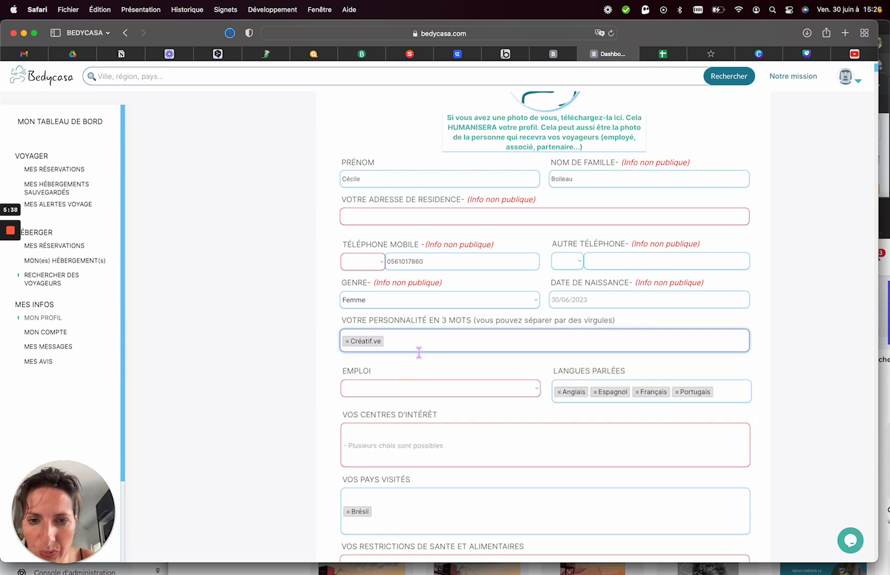
{"action": "left_click", "coordinate": [419, 347]}
{"action": "scroll", "coordinate": [403, 425], "scroll_direction": "down", "scroll_amount": 3}
{"action": "scroll", "coordinate": [403, 428], "scroll_direction": "down", "scroll_amount": 5}
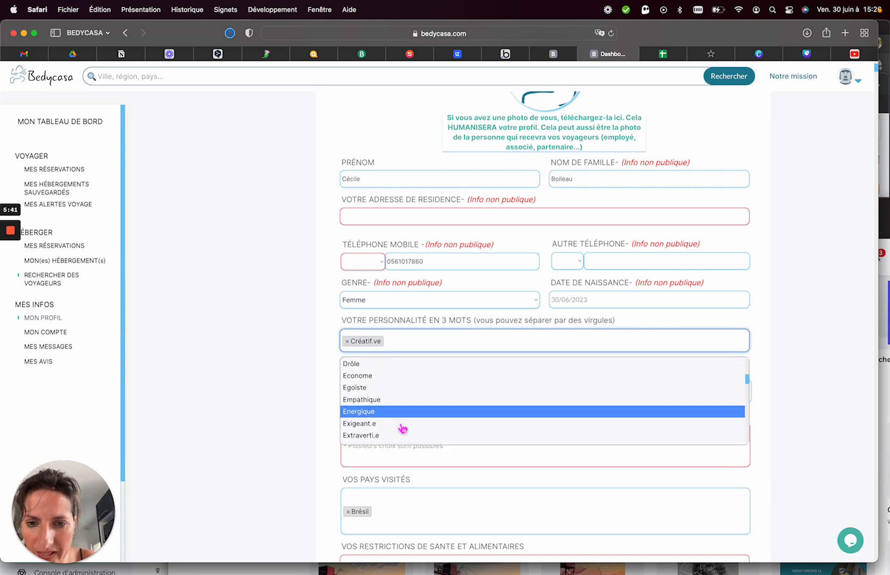
{"action": "left_click", "coordinate": [379, 364]}
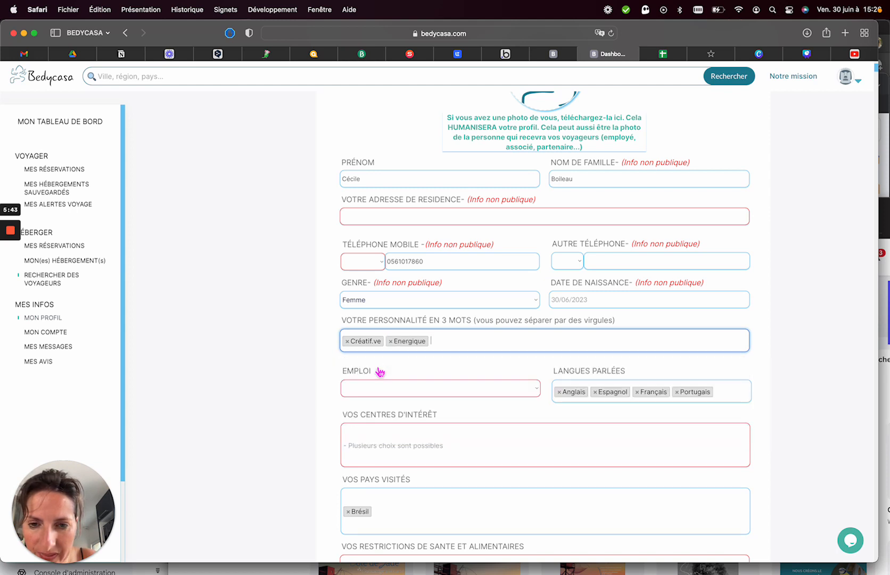
{"action": "left_click", "coordinate": [443, 343]}
{"action": "scroll", "coordinate": [406, 416], "scroll_direction": "down", "scroll_amount": 3}
{"action": "scroll", "coordinate": [407, 416], "scroll_direction": "down", "scroll_amount": 3}
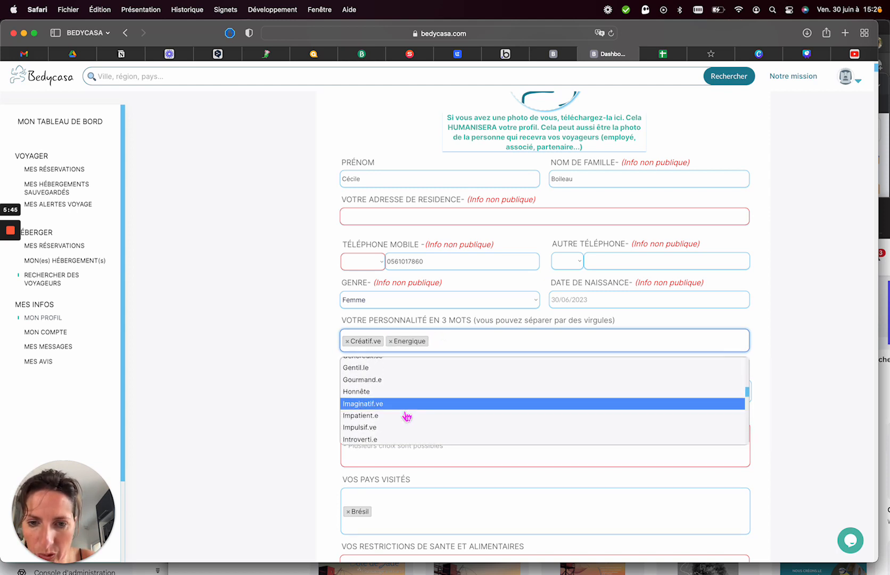
{"action": "scroll", "coordinate": [407, 416], "scroll_direction": "down", "scroll_amount": 4}
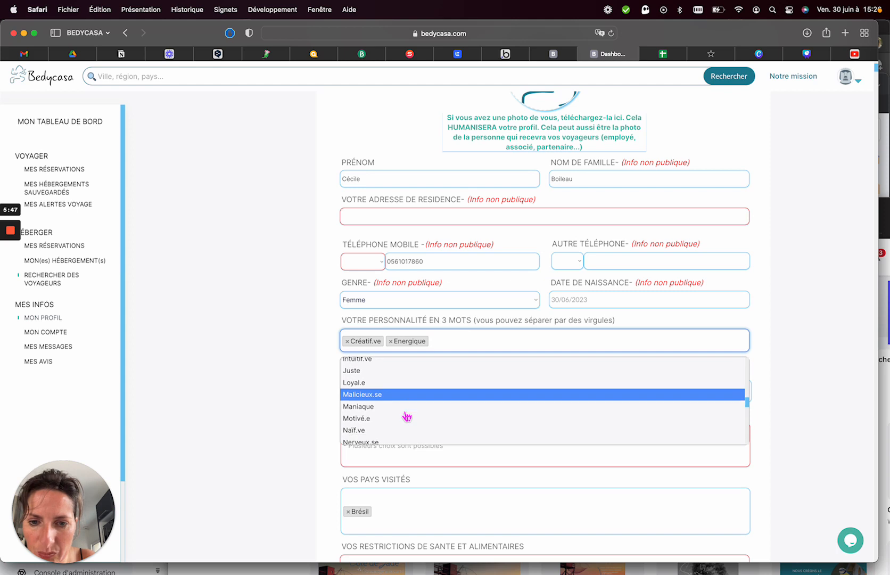
{"action": "left_click", "coordinate": [394, 370]}
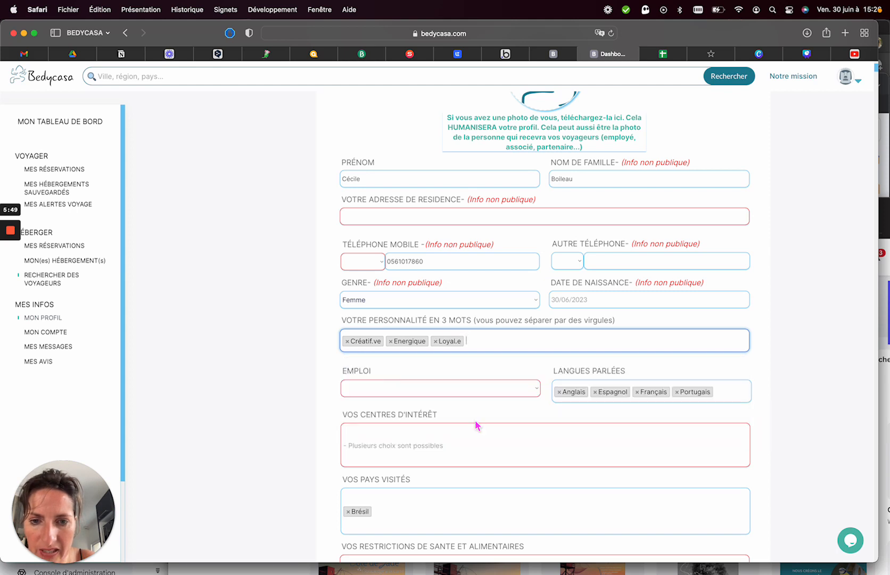
Set the profile's employment to Entrepreneur.
{"action": "scroll", "coordinate": [462, 325], "scroll_direction": "down", "scroll_amount": 3}
{"action": "left_click", "coordinate": [456, 307]}
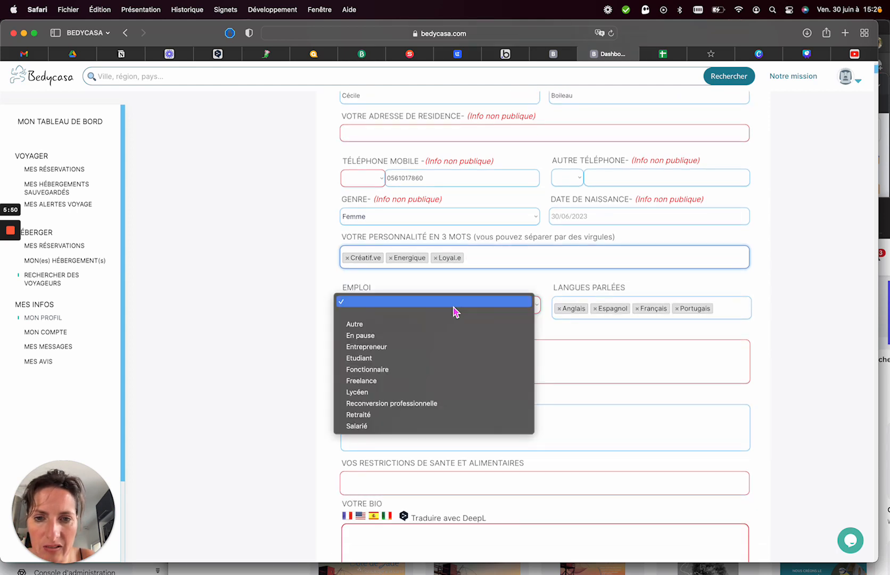
{"action": "left_click", "coordinate": [396, 349]}
Browse the choices for the centres of interest and look over the end of the profile form.
{"action": "scroll", "coordinate": [468, 413], "scroll_direction": "down", "scroll_amount": 8}
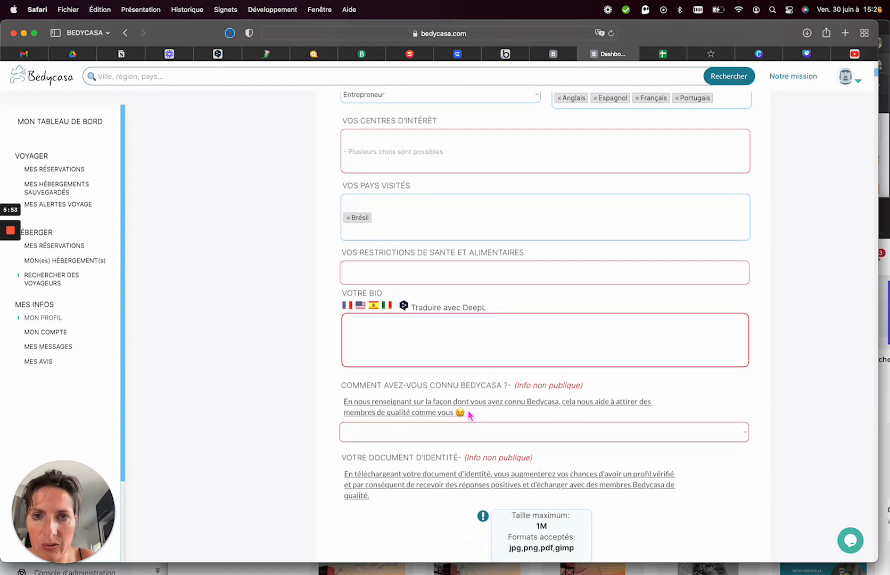
{"action": "left_click", "coordinate": [421, 162]}
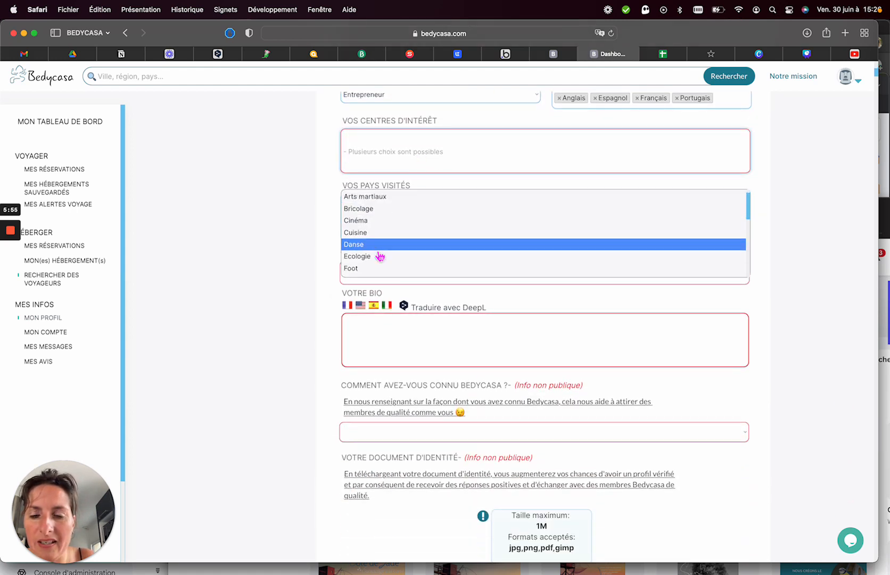
{"action": "scroll", "coordinate": [380, 254], "scroll_direction": "down", "scroll_amount": 3}
{"action": "scroll", "coordinate": [378, 255], "scroll_direction": "down", "scroll_amount": 3}
{"action": "scroll", "coordinate": [296, 307], "scroll_direction": "down", "scroll_amount": 12}
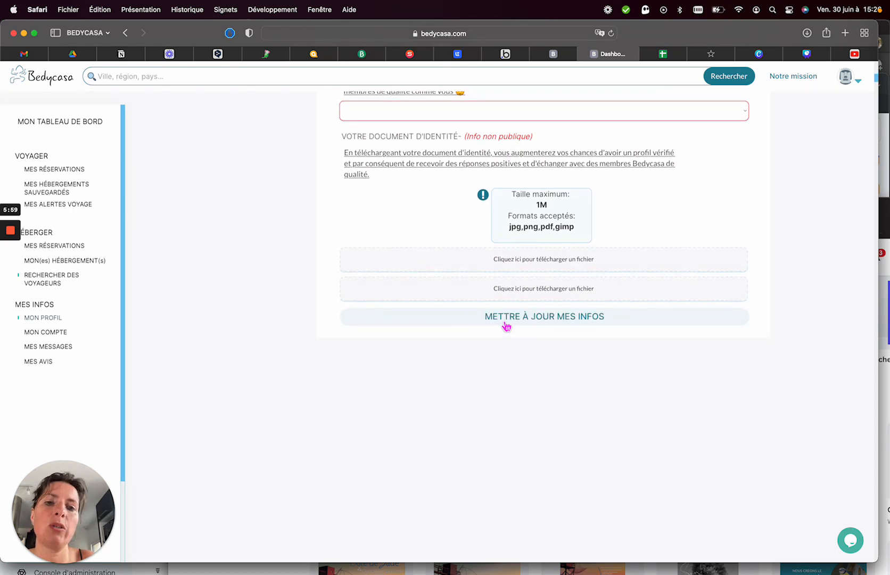
Set how the member heard about Bedycasa to Bouche à oreille.
{"action": "scroll", "coordinate": [448, 304], "scroll_direction": "up", "scroll_amount": 2}
{"action": "scroll", "coordinate": [448, 305], "scroll_direction": "up", "scroll_amount": 6}
{"action": "left_click", "coordinate": [432, 307]}
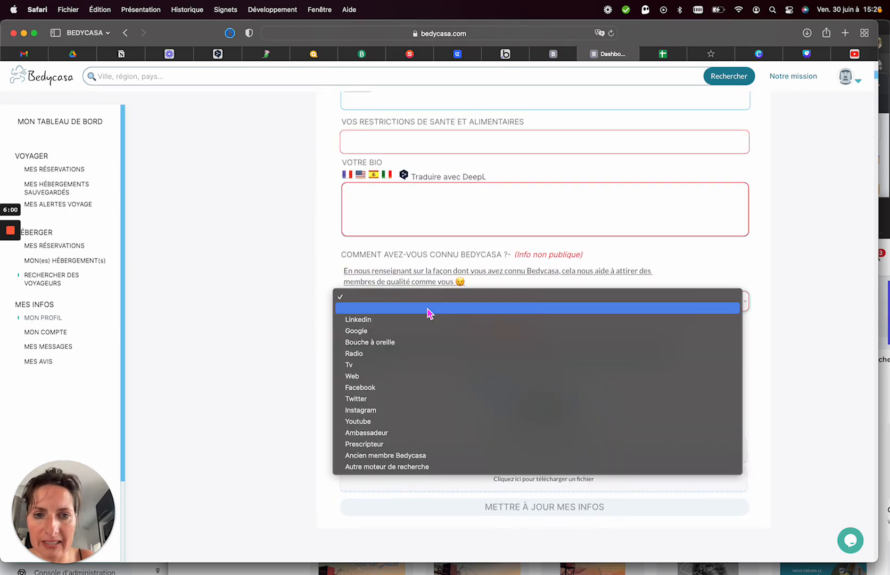
{"action": "left_click", "coordinate": [393, 341]}
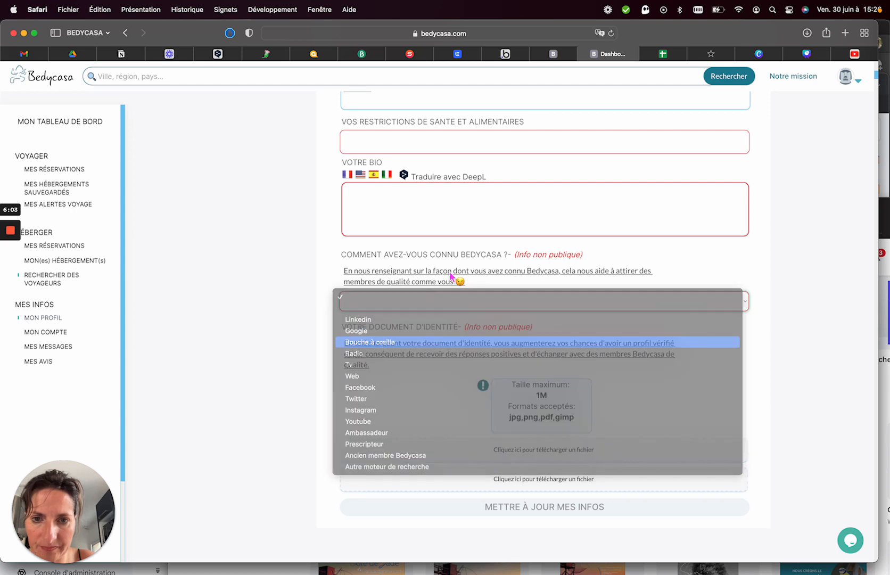
Set the health and dietary restrictions in the profile to Aucun.
{"action": "scroll", "coordinate": [458, 266], "scroll_direction": "up", "scroll_amount": 3}
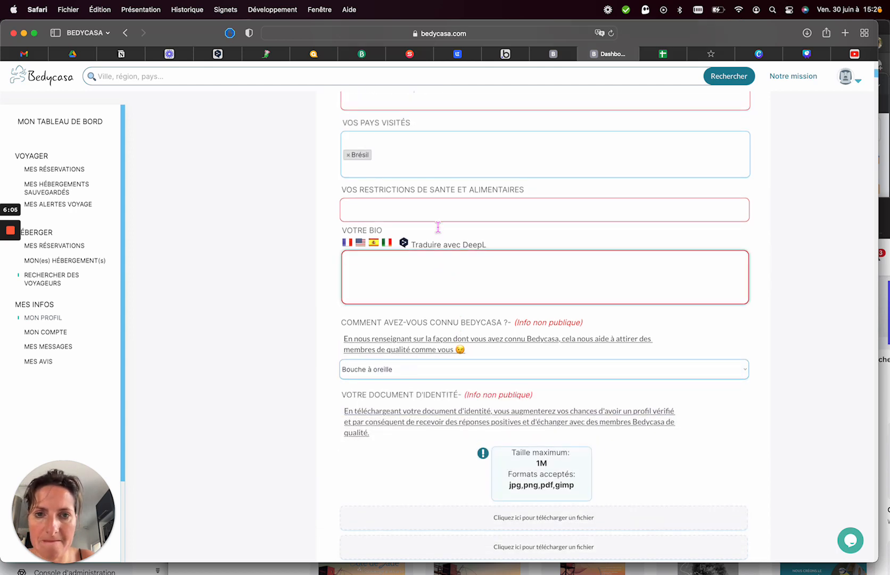
{"action": "left_click", "coordinate": [439, 213]}
{"action": "scroll", "coordinate": [439, 224], "scroll_direction": "up", "scroll_amount": 2}
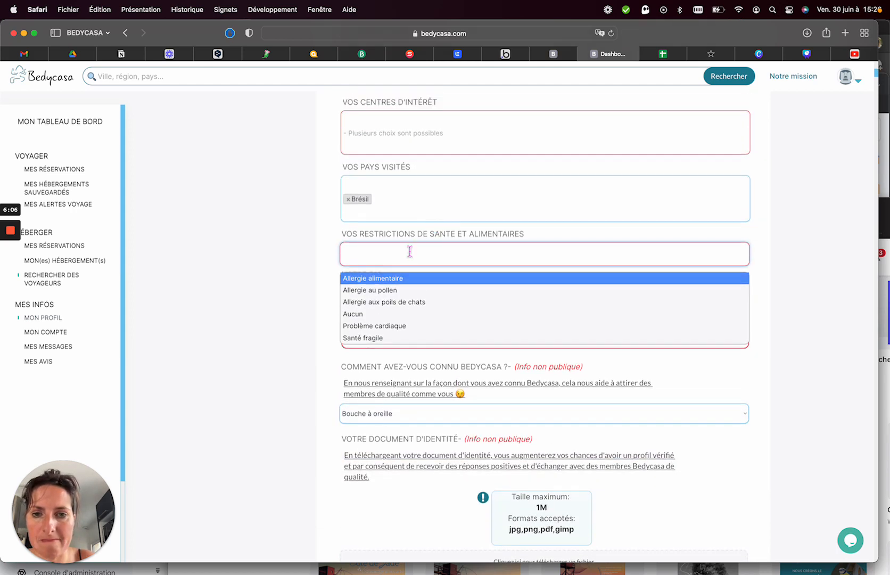
{"action": "left_click", "coordinate": [385, 314]}
{"action": "scroll", "coordinate": [429, 239], "scroll_direction": "down", "scroll_amount": 3}
Check the centres of interest choices without picking any and review the filled-in profile form down to its end.
{"action": "scroll", "coordinate": [427, 237], "scroll_direction": "up", "scroll_amount": 7}
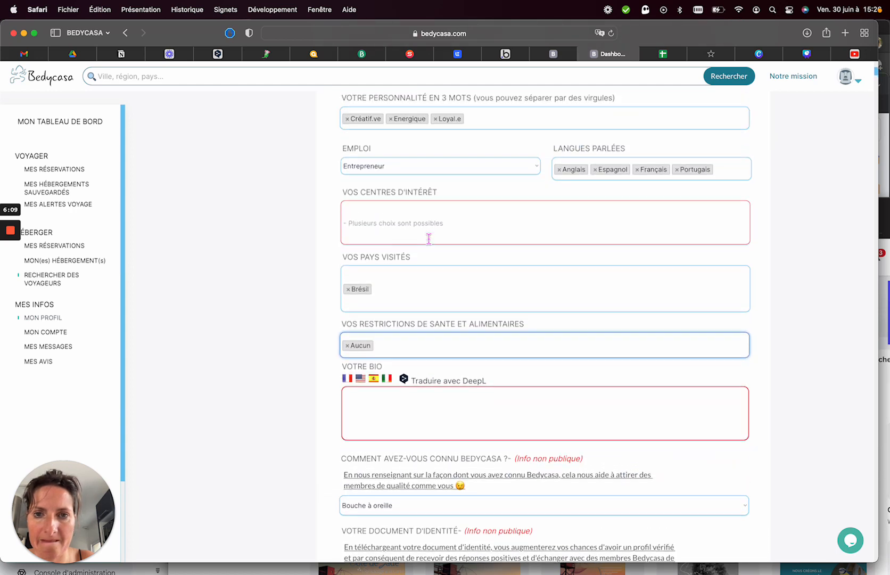
{"action": "left_click", "coordinate": [397, 325]}
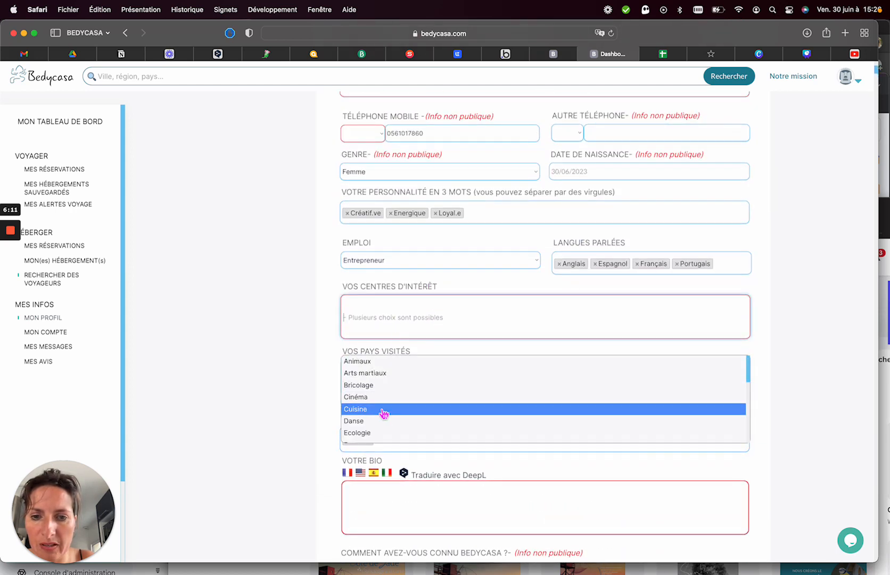
{"action": "left_click", "coordinate": [298, 381]}
{"action": "scroll", "coordinate": [298, 381], "scroll_direction": "down", "scroll_amount": 4}
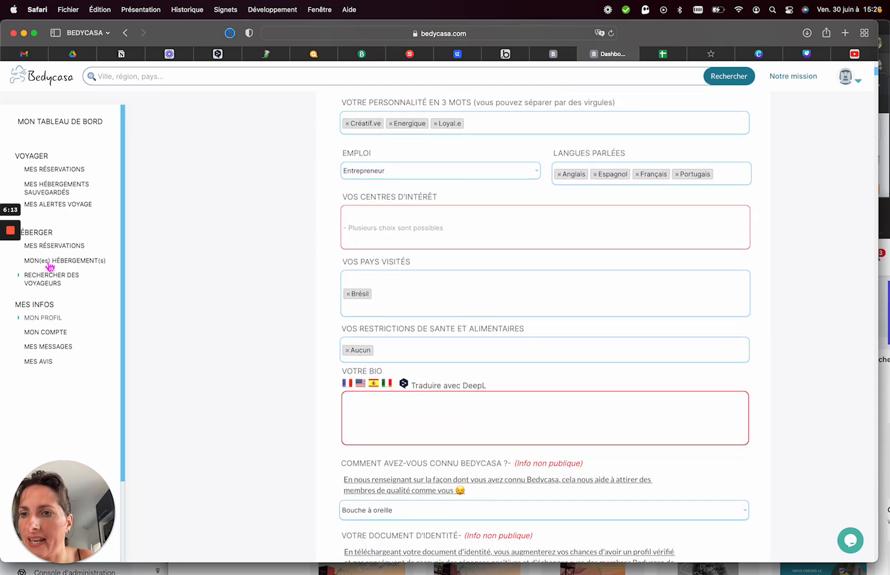
{"action": "scroll", "coordinate": [310, 240], "scroll_direction": "up", "scroll_amount": 5}
{"action": "scroll", "coordinate": [310, 240], "scroll_direction": "down", "scroll_amount": 9}
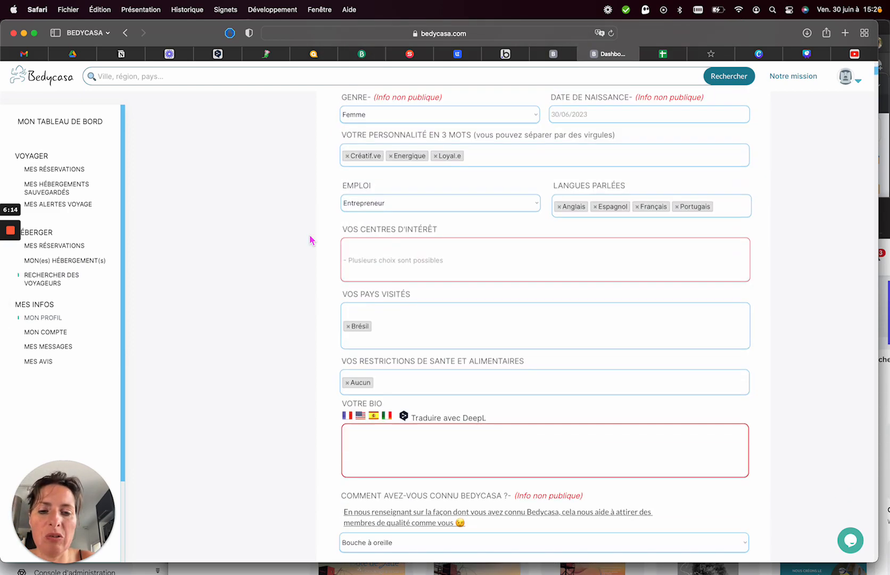
{"action": "scroll", "coordinate": [373, 298], "scroll_direction": "down", "scroll_amount": 3}
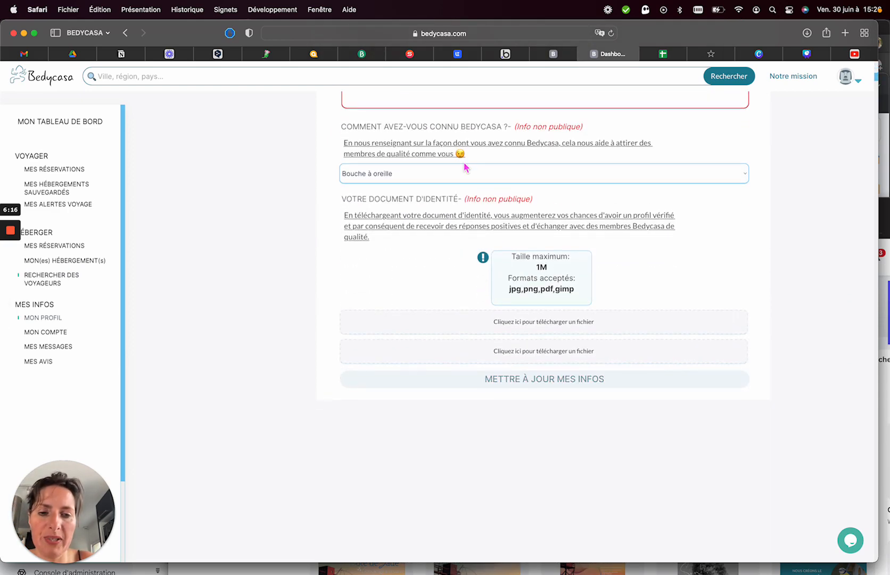
Open the Mon Compte section of Mes Infos and save the login credentials as they are.
{"action": "scroll", "coordinate": [467, 166], "scroll_direction": "up", "scroll_amount": 7}
{"action": "scroll", "coordinate": [464, 167], "scroll_direction": "up", "scroll_amount": 8}
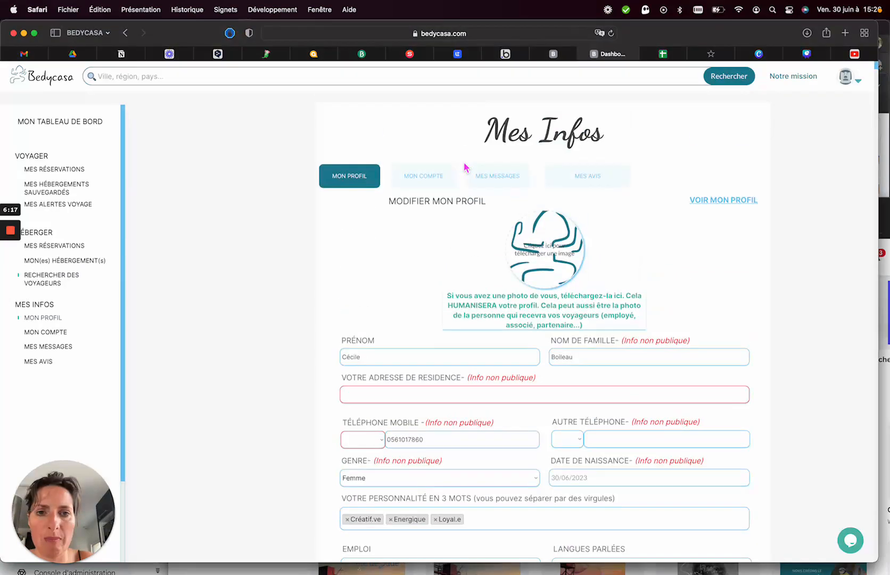
{"action": "left_click", "coordinate": [439, 174]}
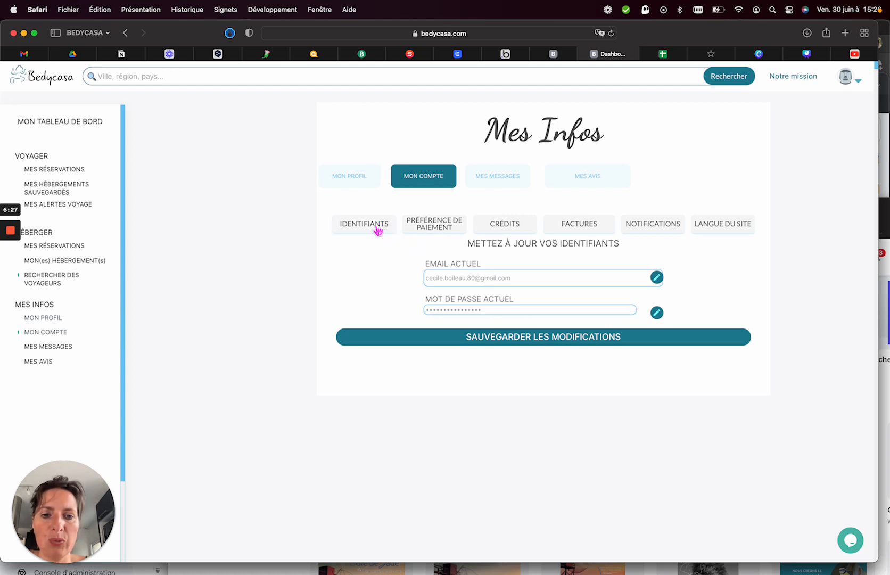
{"action": "left_click", "coordinate": [452, 338]}
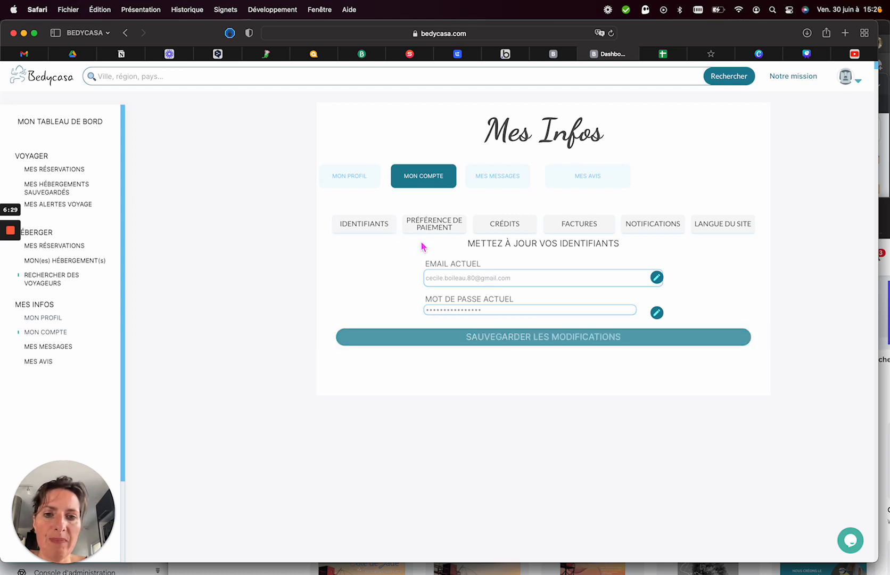
Open the host payment preferences and switch the preferred payment type to Paiement à l'arrivée, then back to Paiement via Bedycasa (tiers de confiance).
{"action": "left_click", "coordinate": [434, 227]}
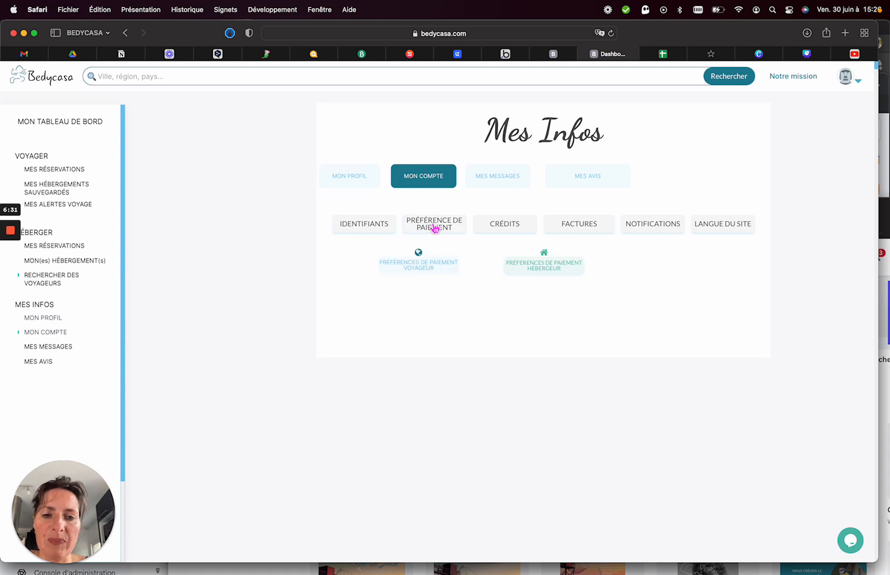
{"action": "left_click", "coordinate": [544, 270]}
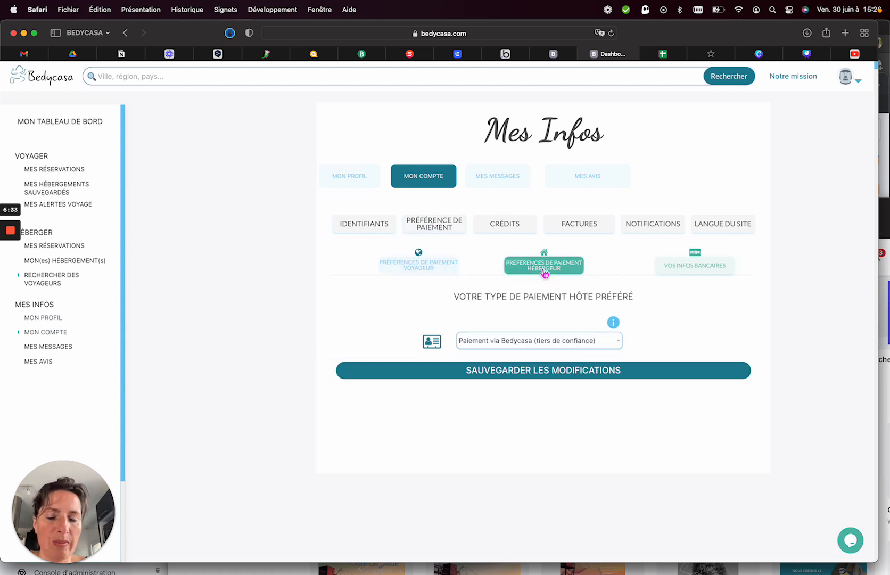
{"action": "left_click", "coordinate": [533, 342]}
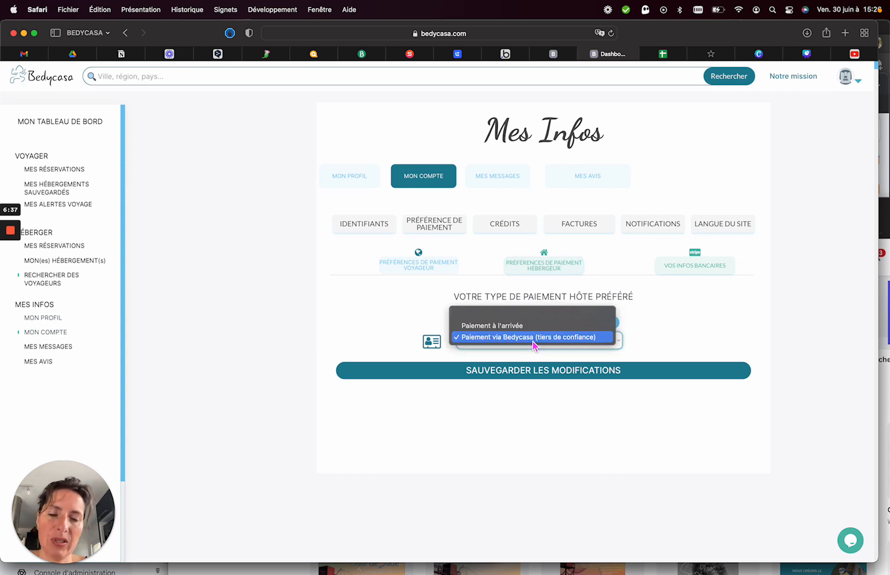
{"action": "left_click", "coordinate": [516, 326]}
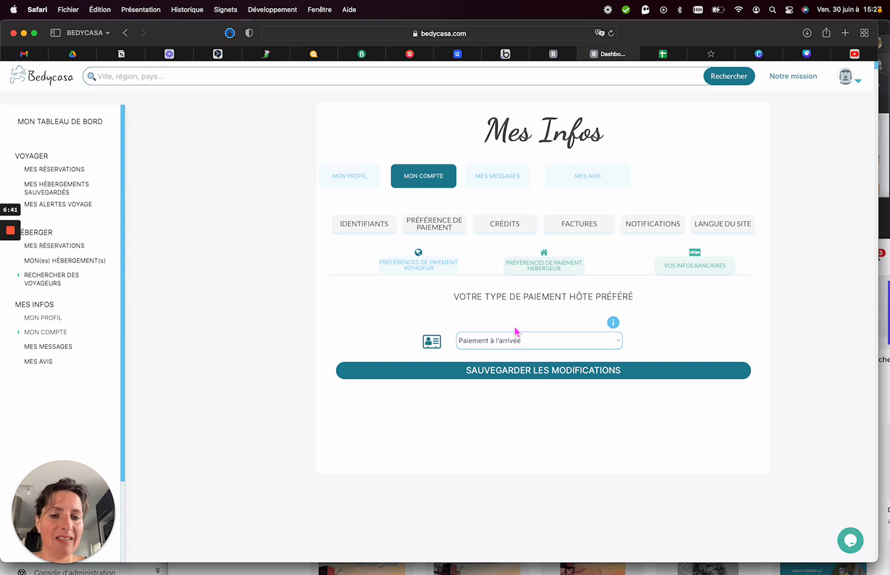
{"action": "left_click", "coordinate": [515, 340]}
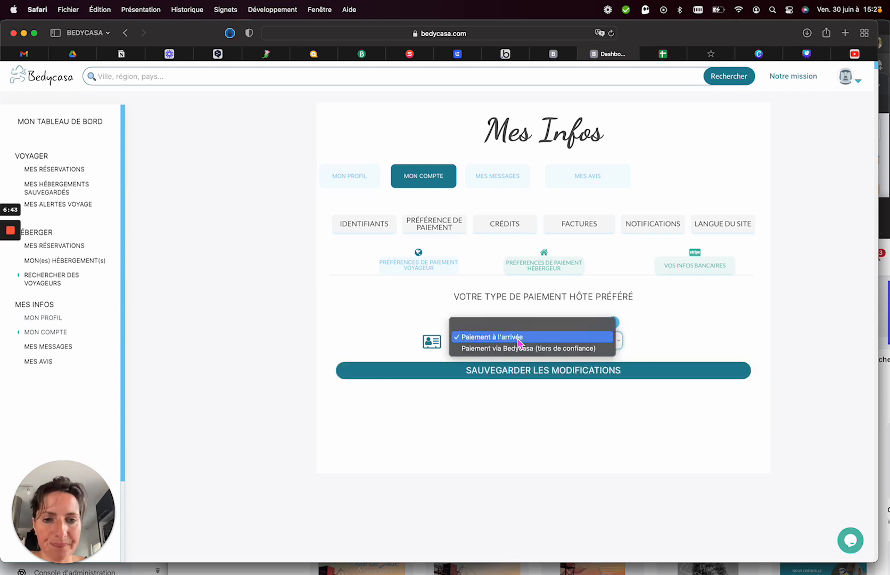
{"action": "left_click", "coordinate": [513, 349]}
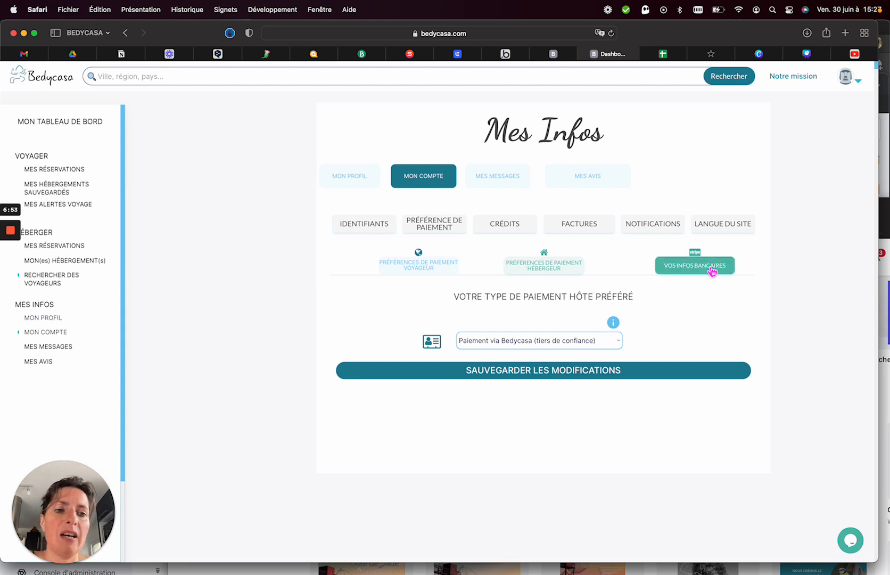
Open the Stripe connection page from the host's bank details and select the prefilled e-mail address.
{"action": "left_click", "coordinate": [700, 276]}
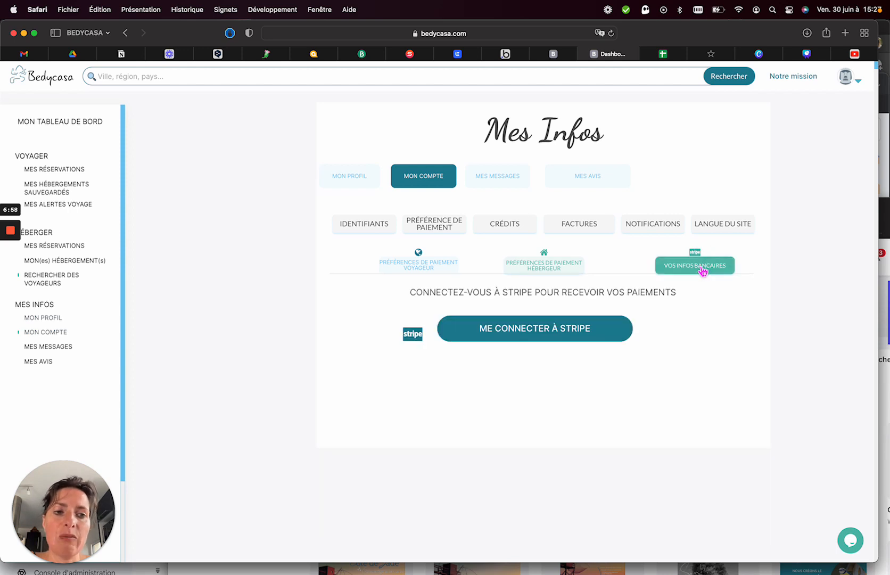
{"action": "left_click", "coordinate": [574, 333]}
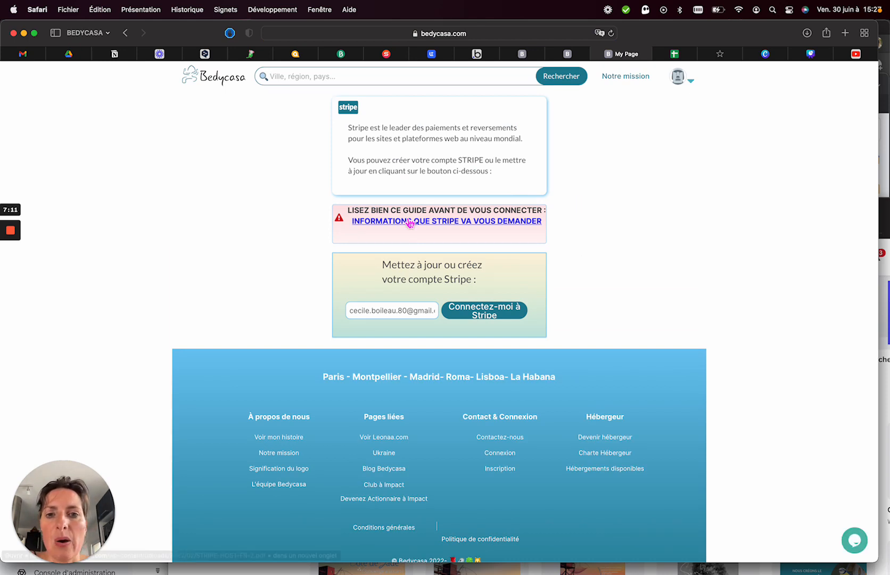
{"action": "triple_click", "coordinate": [384, 314]}
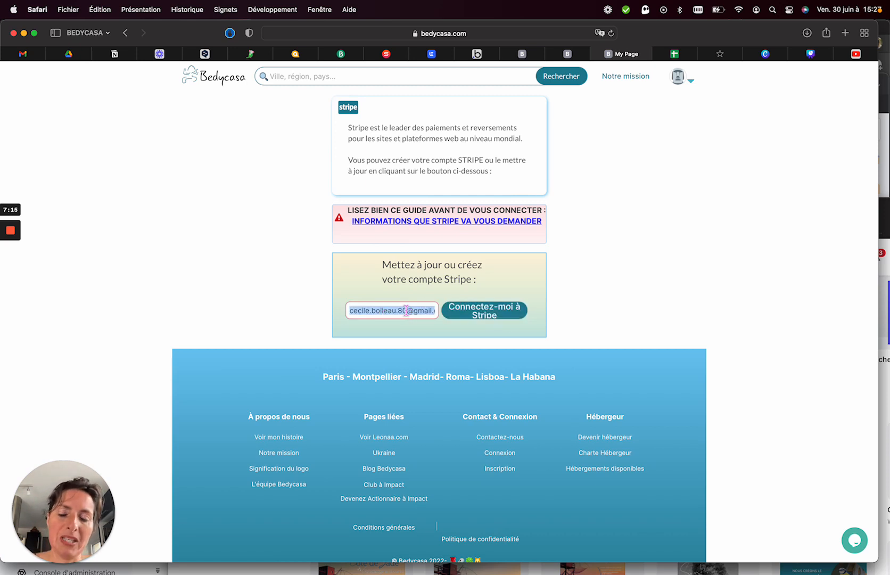
Open the guide on the information Stripe will request in a new tab and read its stages 1 to 3.
{"action": "left_click", "coordinate": [493, 321]}
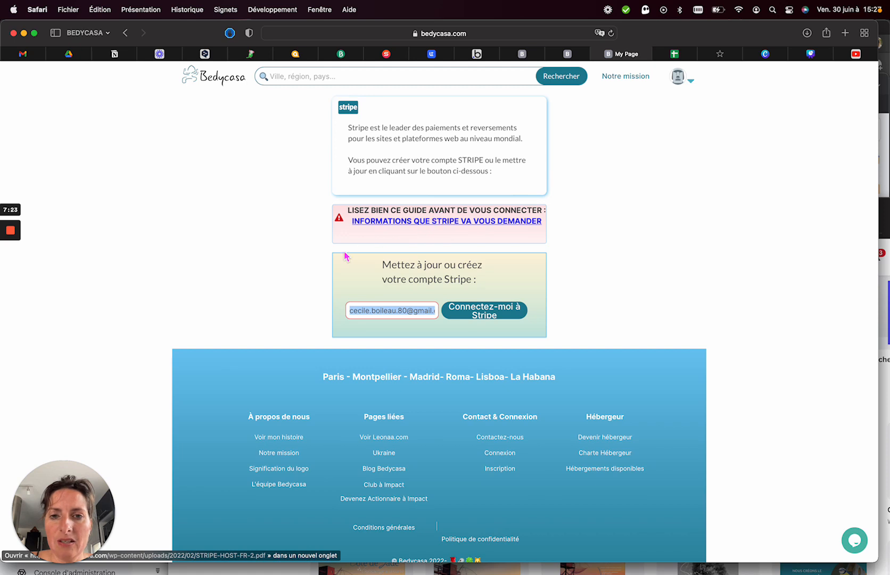
{"action": "right_click", "coordinate": [403, 225]}
{"action": "left_click", "coordinate": [418, 224]}
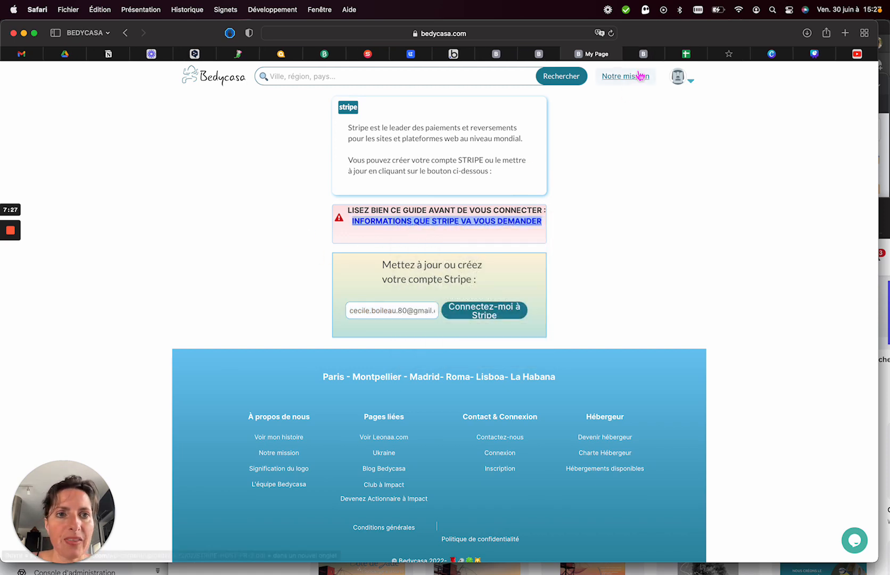
{"action": "left_click", "coordinate": [645, 54]}
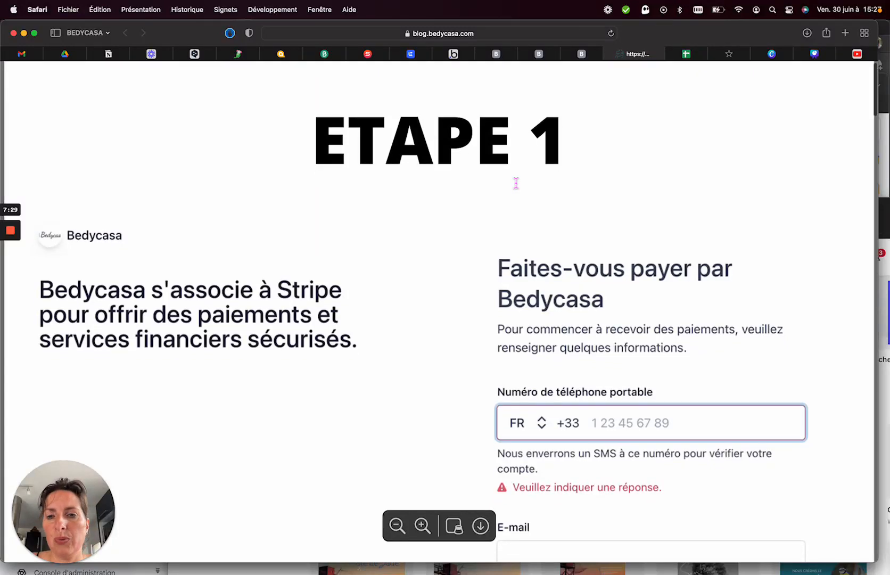
{"action": "scroll", "coordinate": [515, 183], "scroll_direction": "down", "scroll_amount": 5}
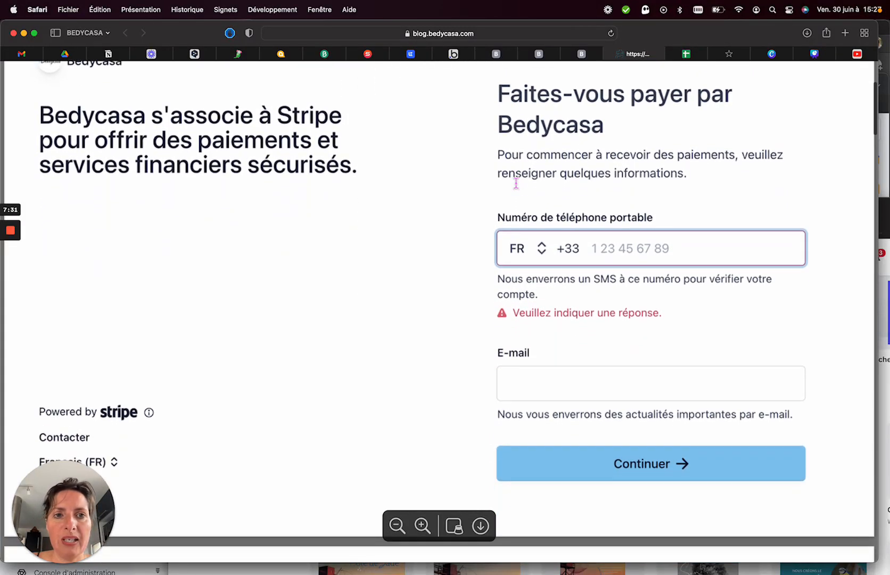
{"action": "scroll", "coordinate": [516, 184], "scroll_direction": "down", "scroll_amount": 10}
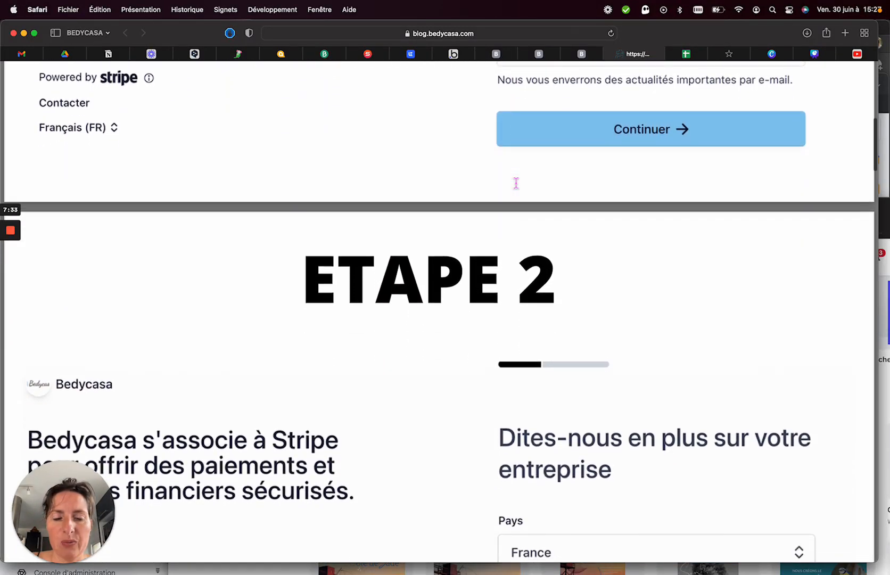
{"action": "scroll", "coordinate": [515, 184], "scroll_direction": "down", "scroll_amount": 18}
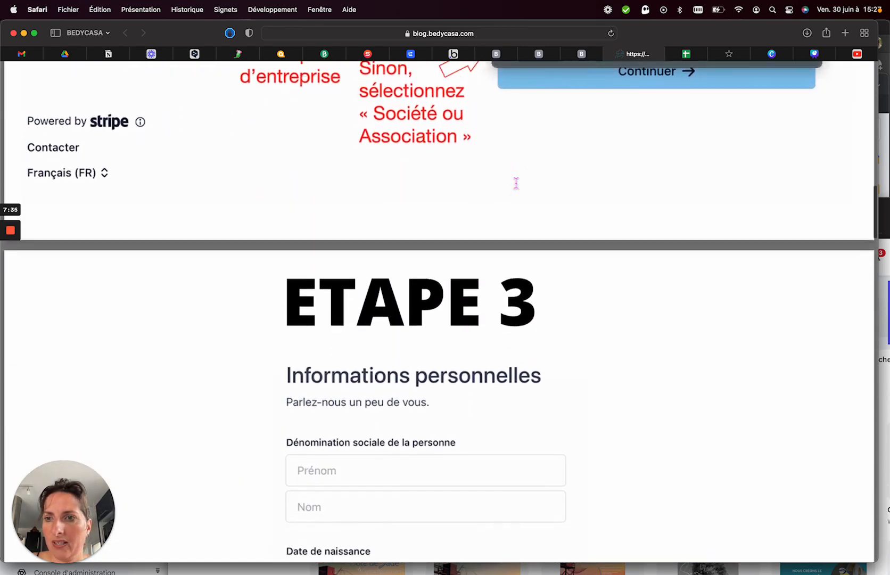
{"action": "scroll", "coordinate": [516, 183], "scroll_direction": "down", "scroll_amount": 6}
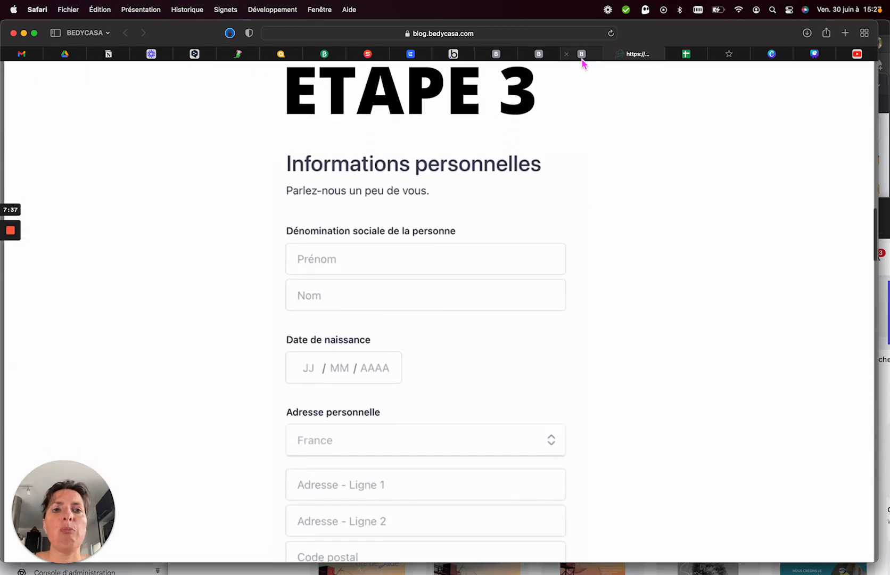
Leave the guide, close the Stripe connection page and return to the Mes Infos dashboard.
{"action": "left_click", "coordinate": [582, 58]}
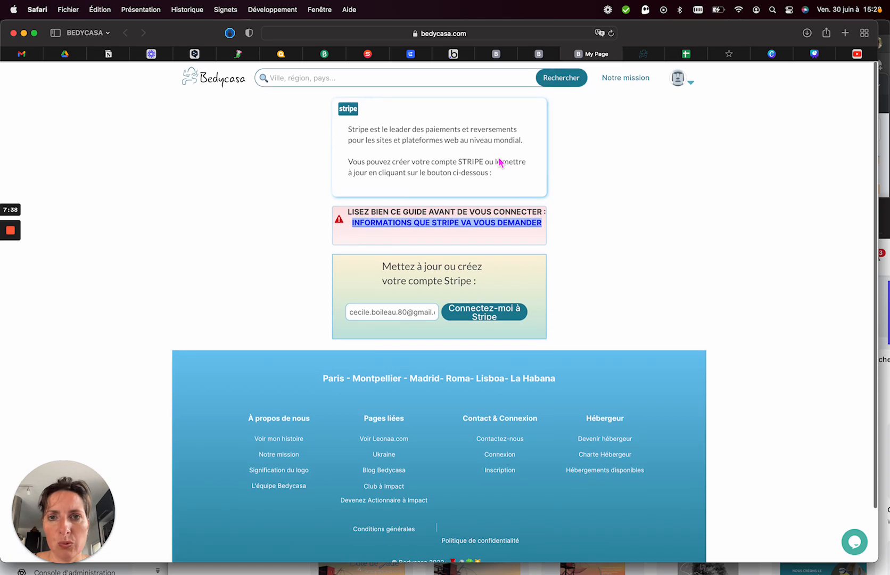
{"action": "left_click", "coordinate": [567, 55]}
{"action": "left_click", "coordinate": [548, 57]}
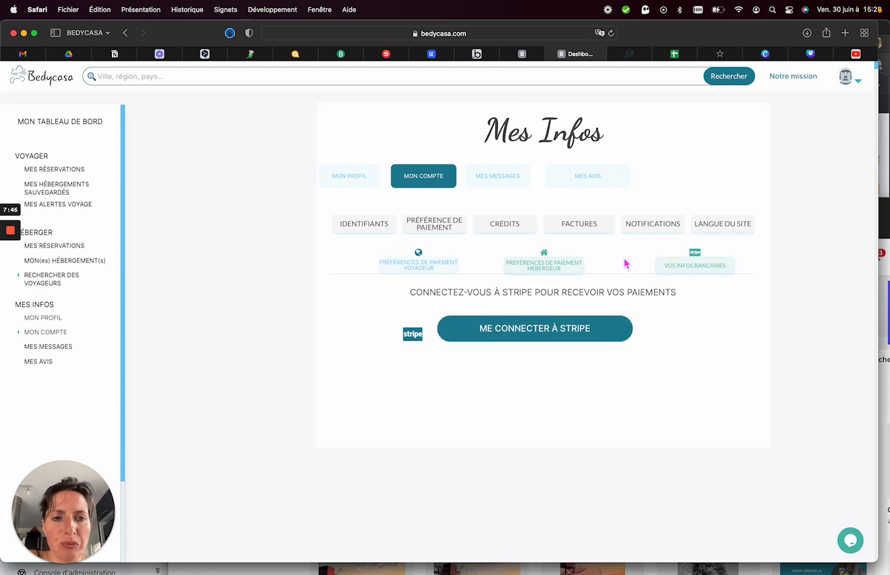
Review the credits, invoices, notifications and site language sections of Mon Compte, keeping Français as the default language.
{"action": "left_click", "coordinate": [520, 228]}
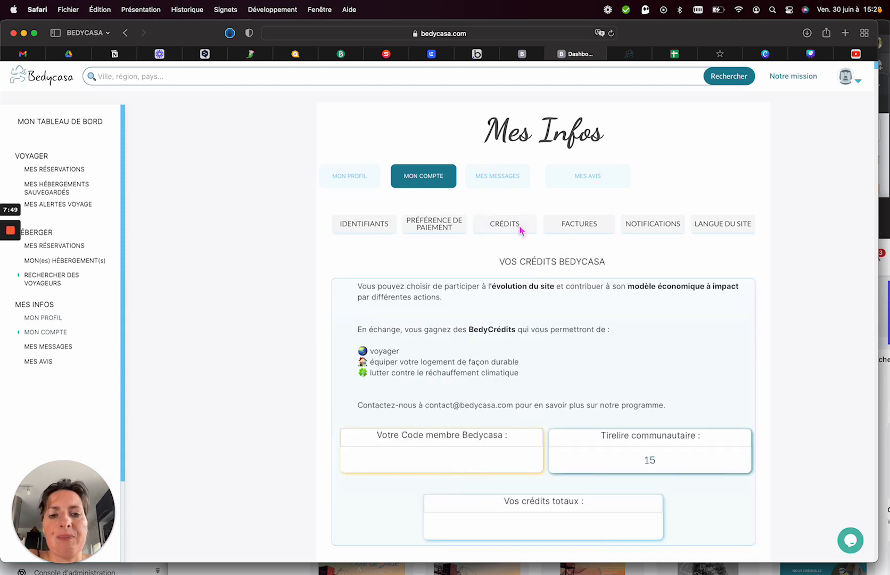
{"action": "left_click", "coordinate": [567, 227]}
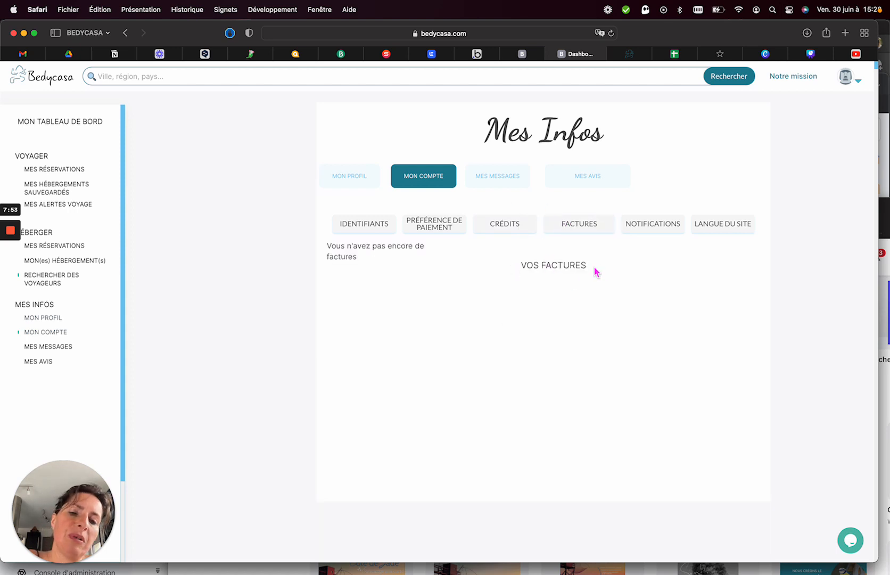
{"action": "left_click", "coordinate": [654, 230]}
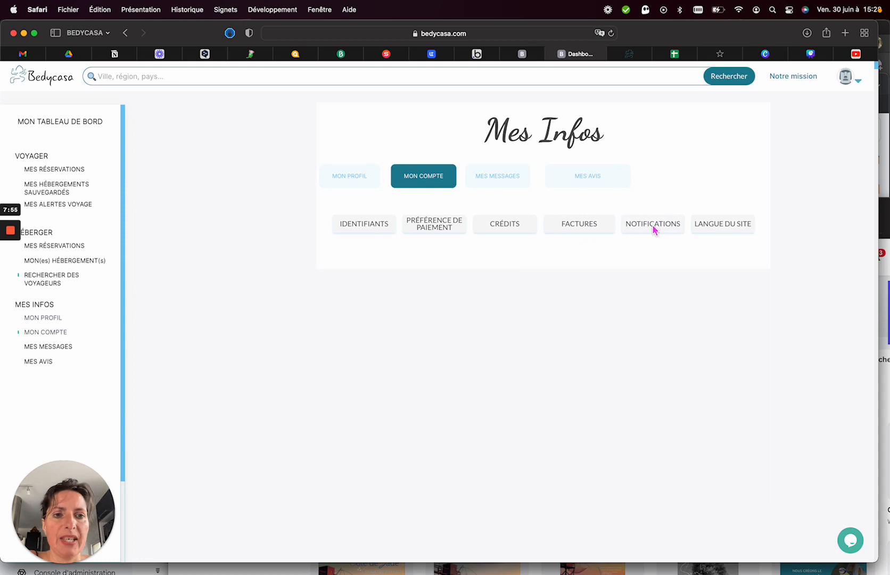
{"action": "left_click", "coordinate": [711, 227]}
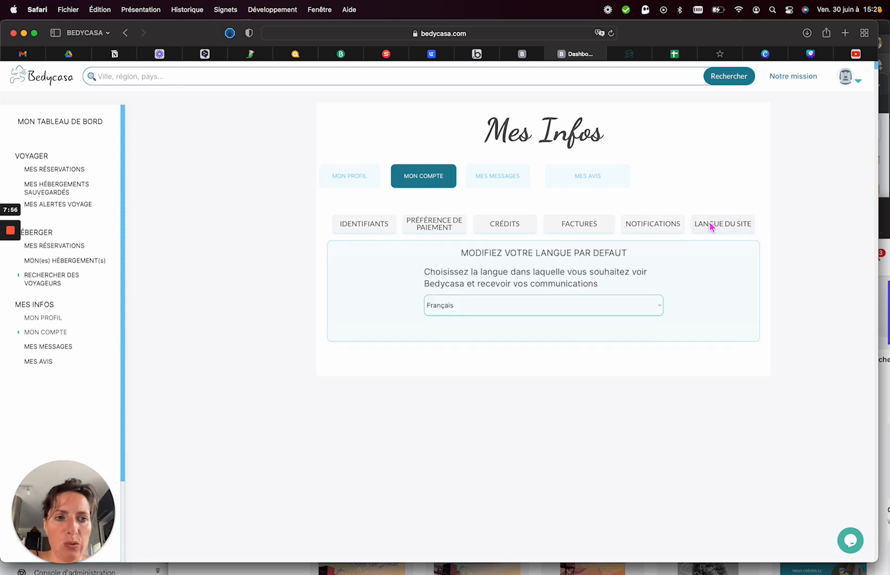
{"action": "left_click", "coordinate": [602, 308]}
{"action": "left_click", "coordinate": [683, 290]}
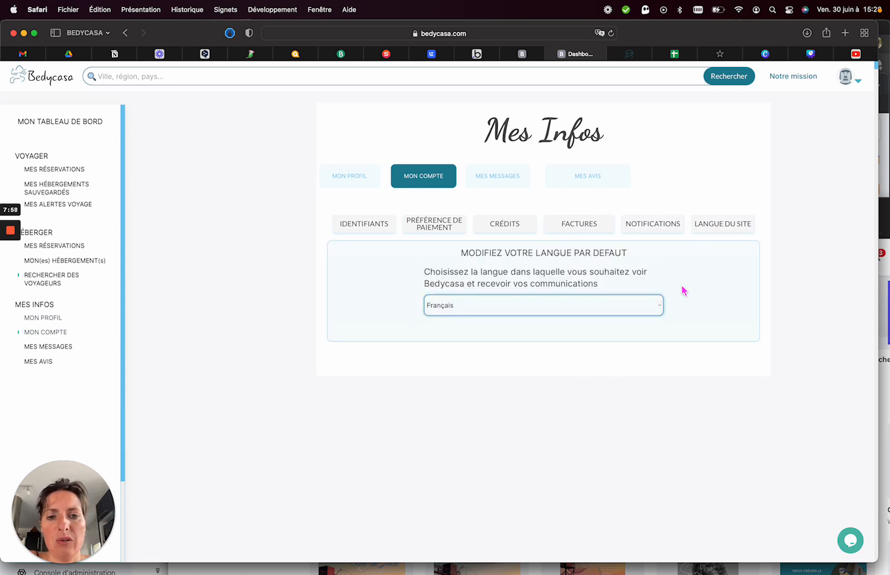
Look over the message list and the traveller, host and other reviews in Mes Infos.
{"action": "left_click", "coordinate": [506, 182]}
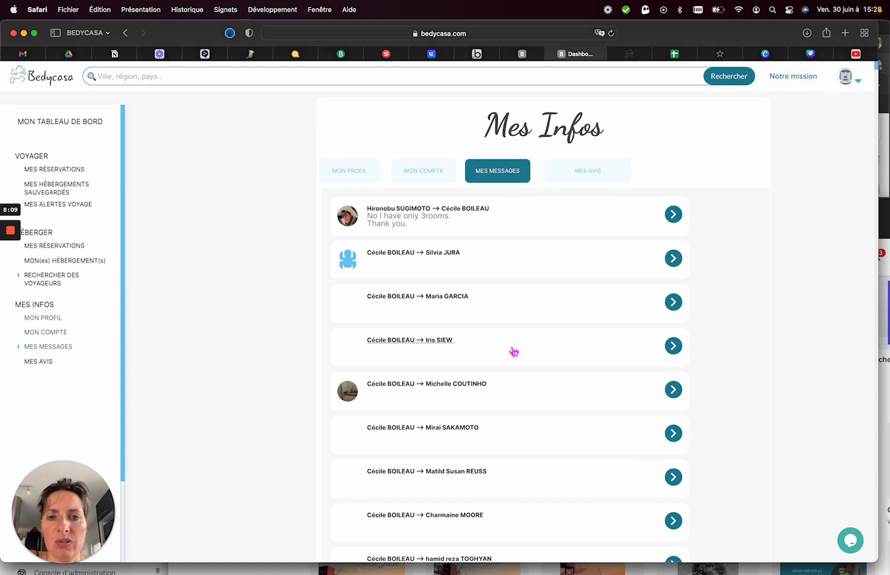
{"action": "left_click", "coordinate": [581, 180]}
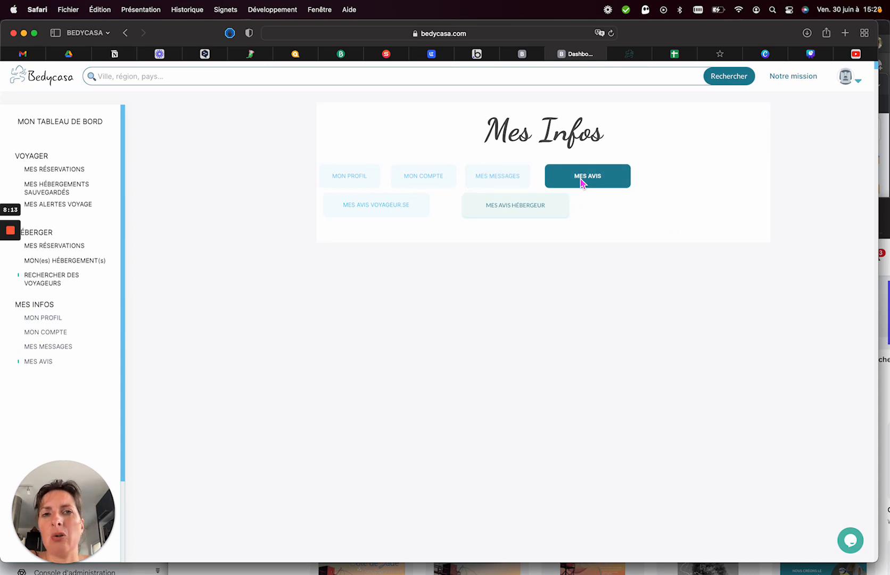
{"action": "left_click", "coordinate": [410, 214]}
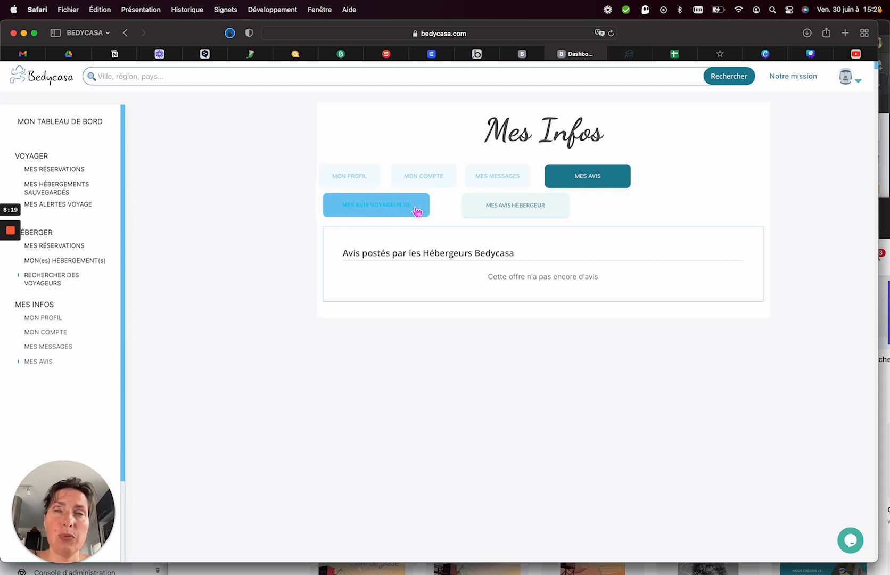
{"action": "left_click", "coordinate": [506, 214]}
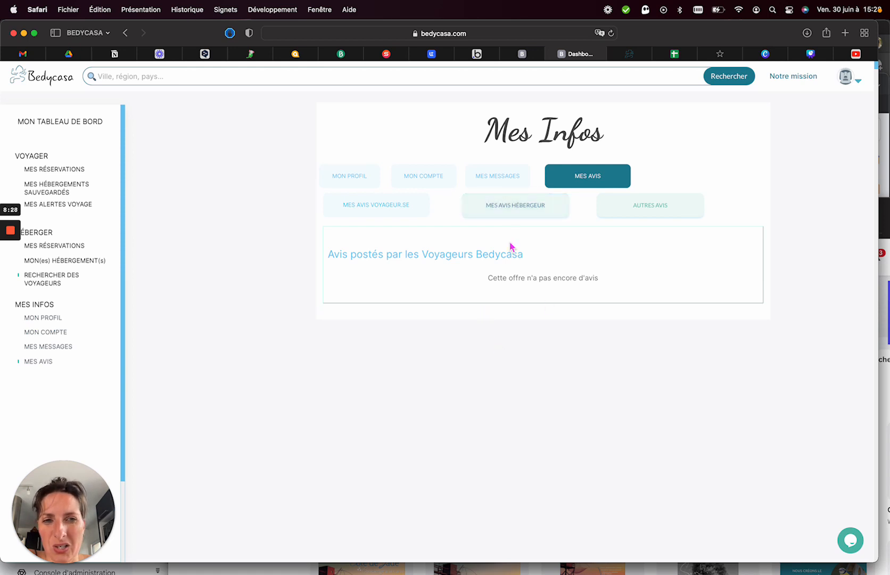
{"action": "left_click", "coordinate": [648, 214]}
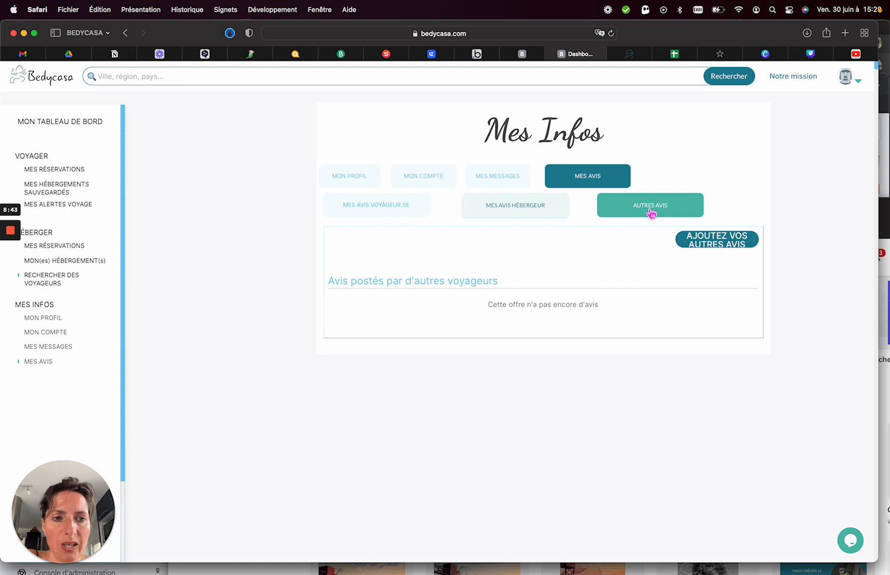
Start adding another traveller's review with five stars, a placeholder first name and the review date 12/06/2023.
{"action": "left_click", "coordinate": [705, 249]}
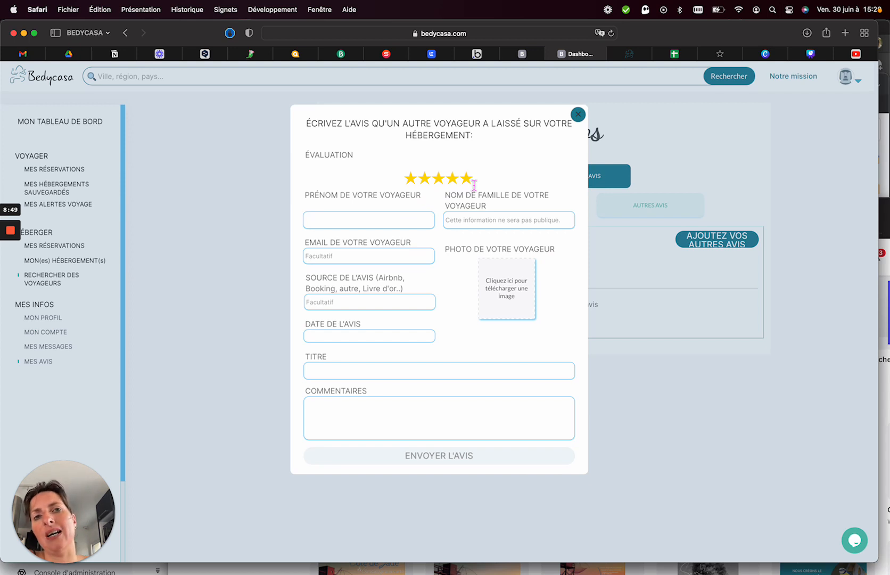
{"action": "left_click", "coordinate": [474, 184]}
{"action": "left_click", "coordinate": [376, 220]}
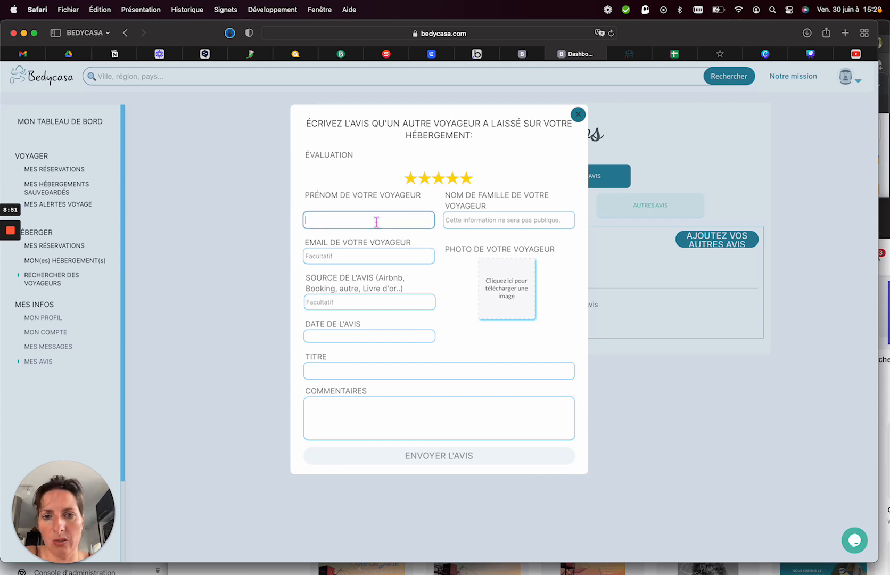
{"action": "type", "text": "bdelizufbr"}
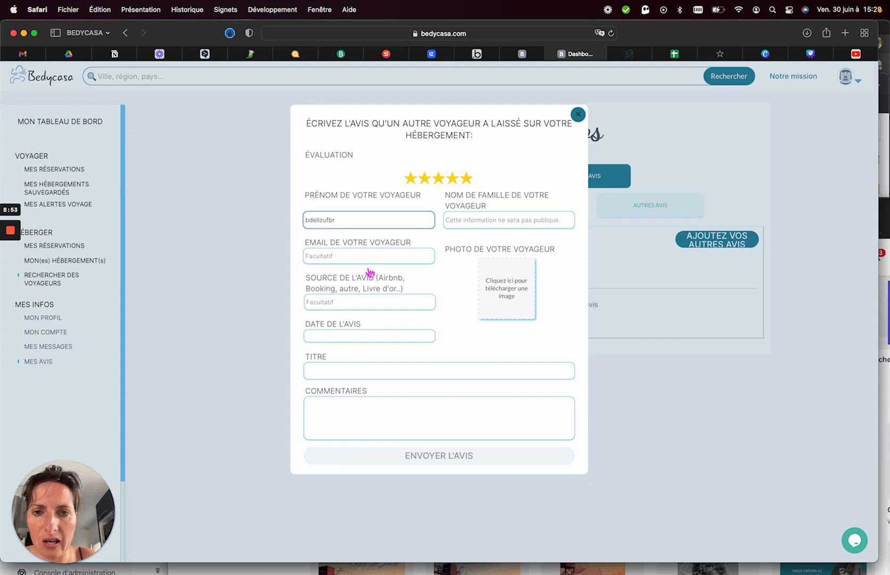
{"action": "left_click", "coordinate": [339, 338]}
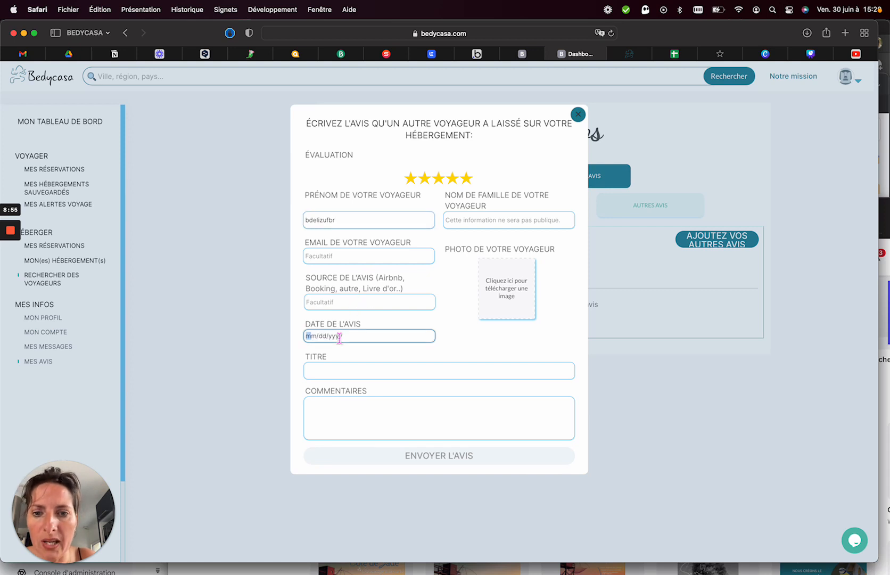
{"action": "type", "text": "12/06/1202"}
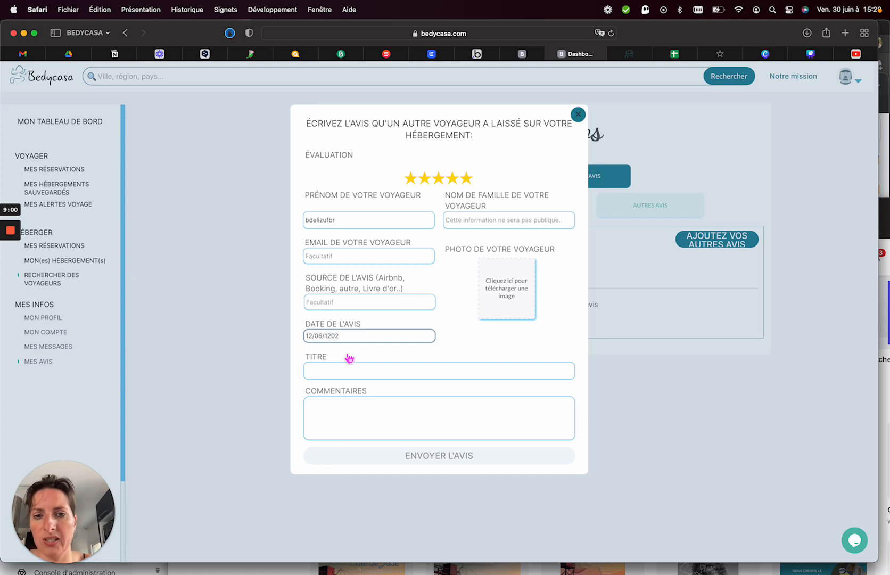
{"action": "key", "text": "BackSpace"}
{"action": "key", "text": "BackSpace"}
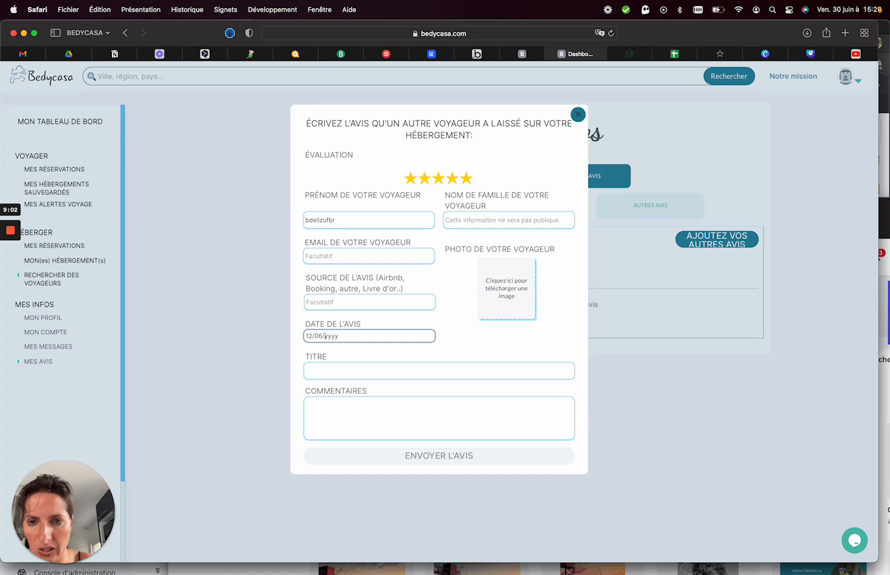
{"action": "left_click", "coordinate": [335, 371]}
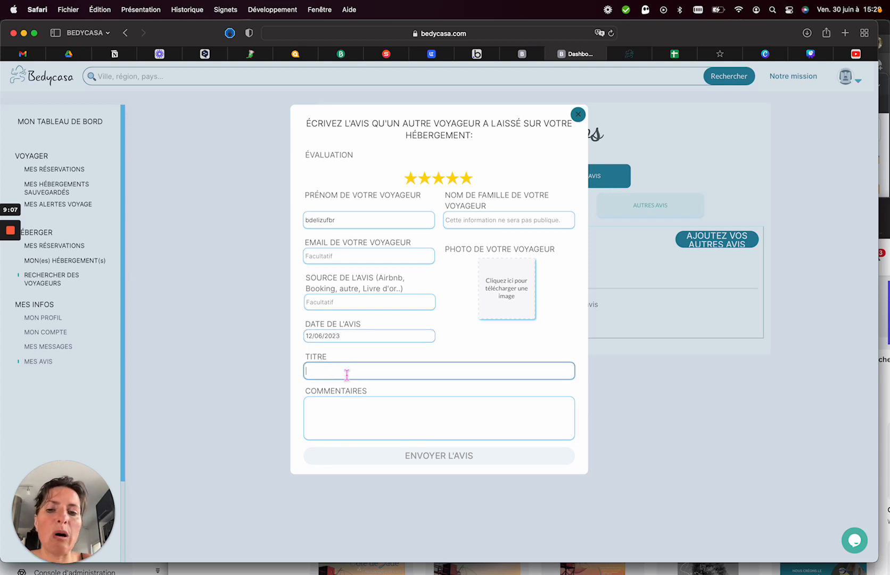
Enter the comment "cejonv^rtonbôrtnb" and the title "vrvb,rgi^bjrt", and close the review form without sending it.
{"action": "left_click", "coordinate": [360, 422]}
{"action": "type", "text": "cejonv^rtonbôrtnb"}
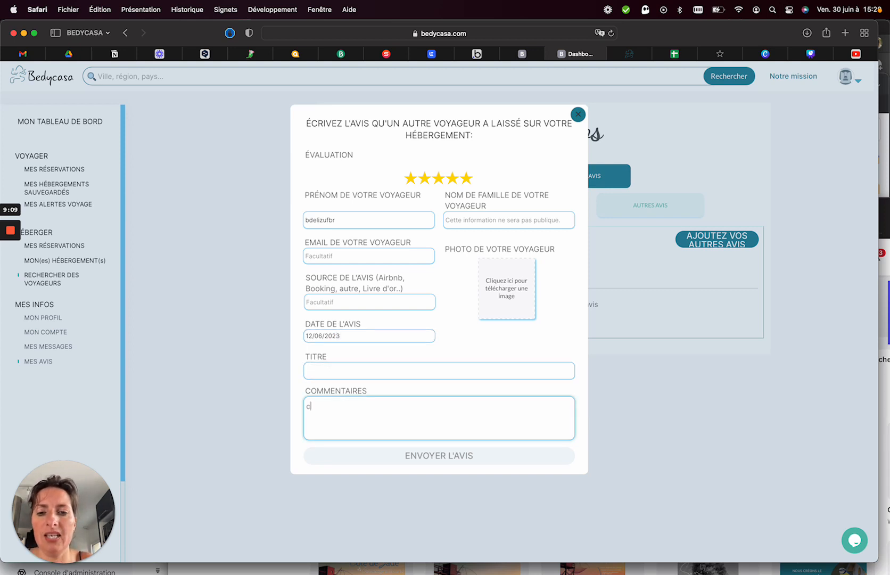
{"action": "left_click", "coordinate": [345, 376]}
{"action": "type", "text": "vrvb,rgi^bjrt"}
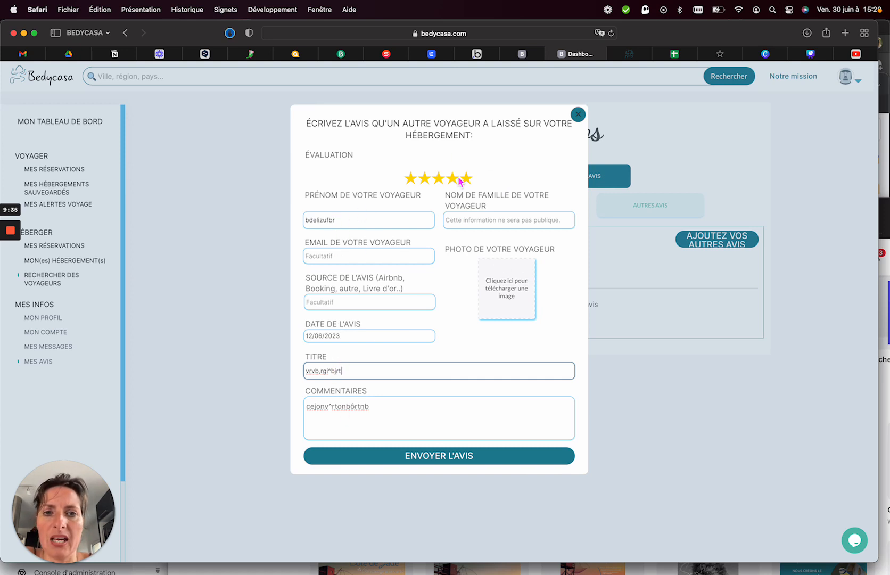
{"action": "left_click", "coordinate": [578, 115]}
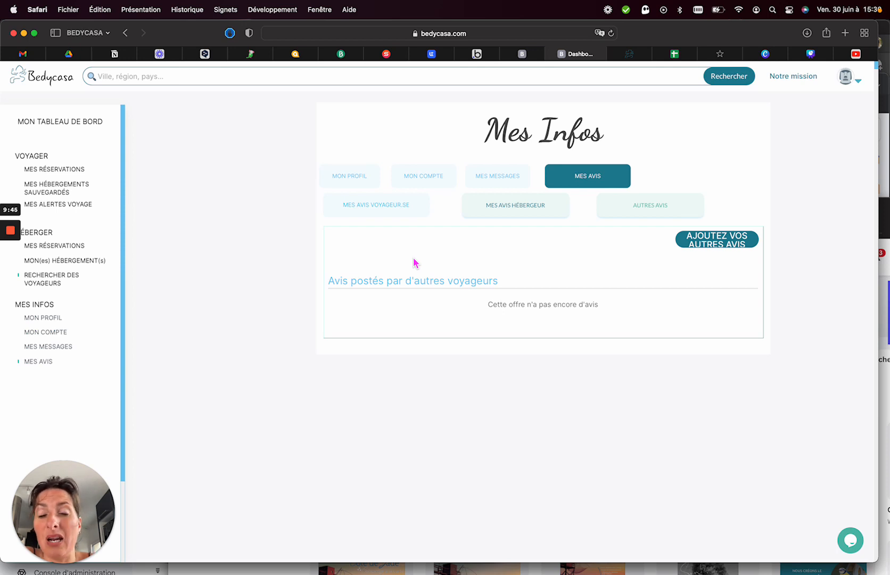
Open the host's accommodation list and examine the available actions for both listings and the nightly price of the Pornic draft.
{"action": "left_click", "coordinate": [53, 236]}
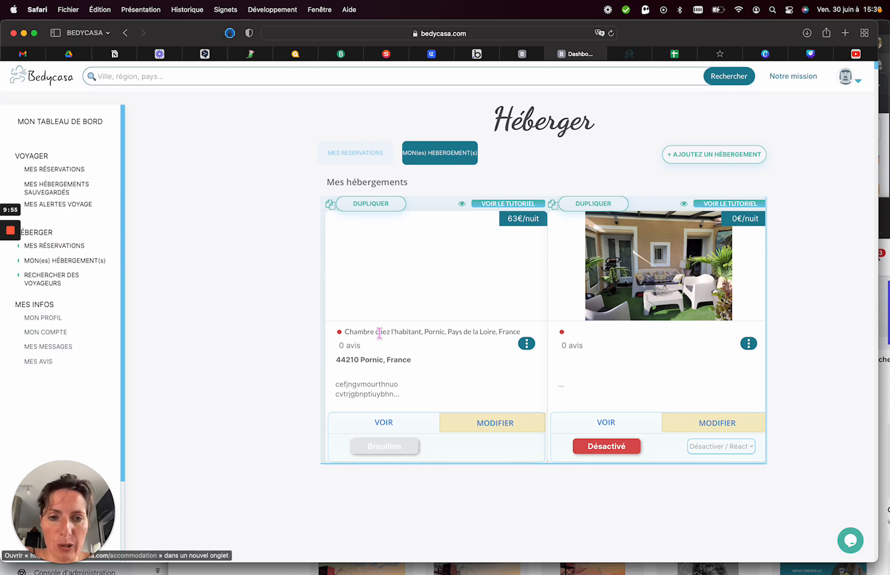
{"action": "left_click", "coordinate": [525, 346]}
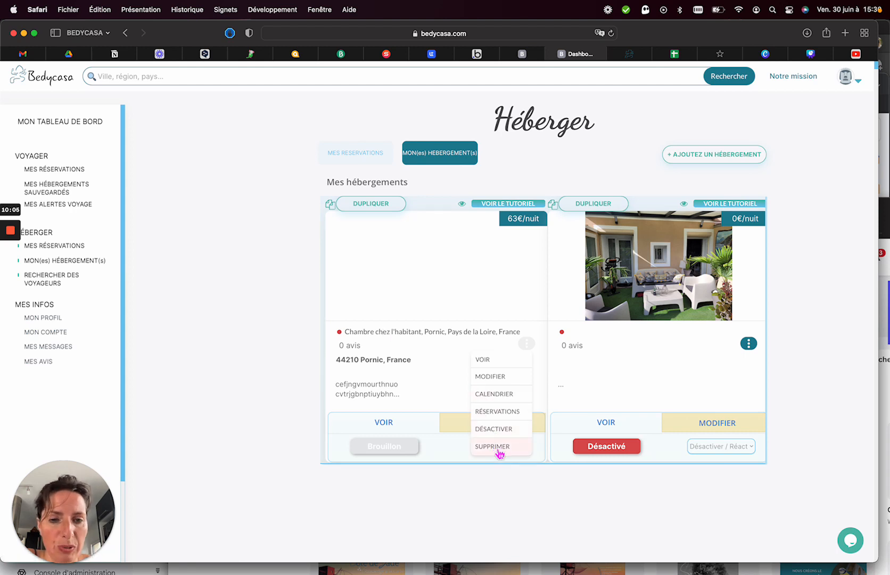
{"action": "left_click", "coordinate": [750, 345]}
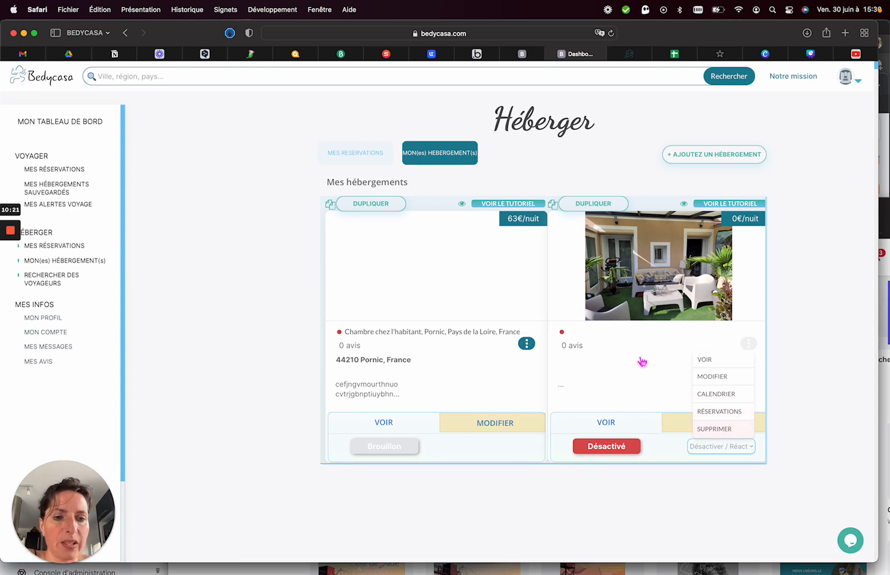
{"action": "left_click", "coordinate": [527, 343]}
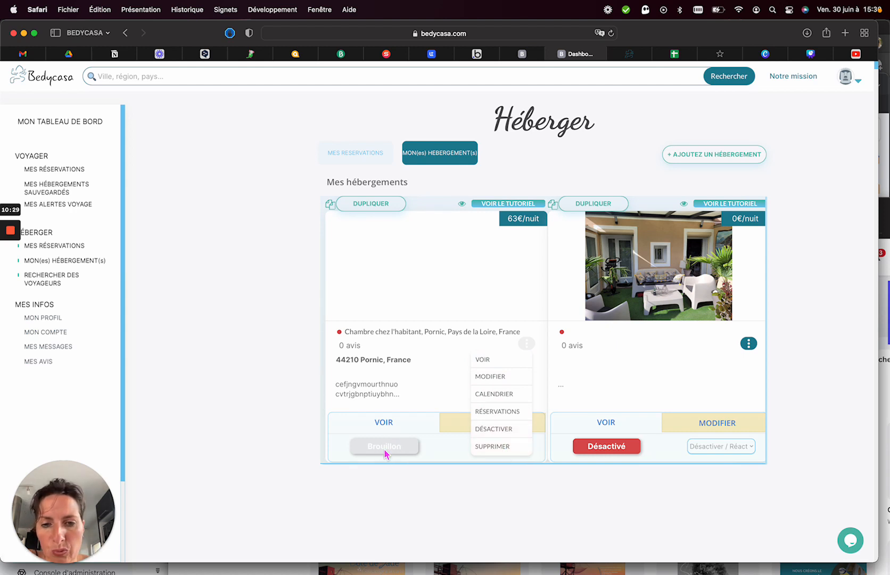
{"action": "left_click", "coordinate": [418, 485]}
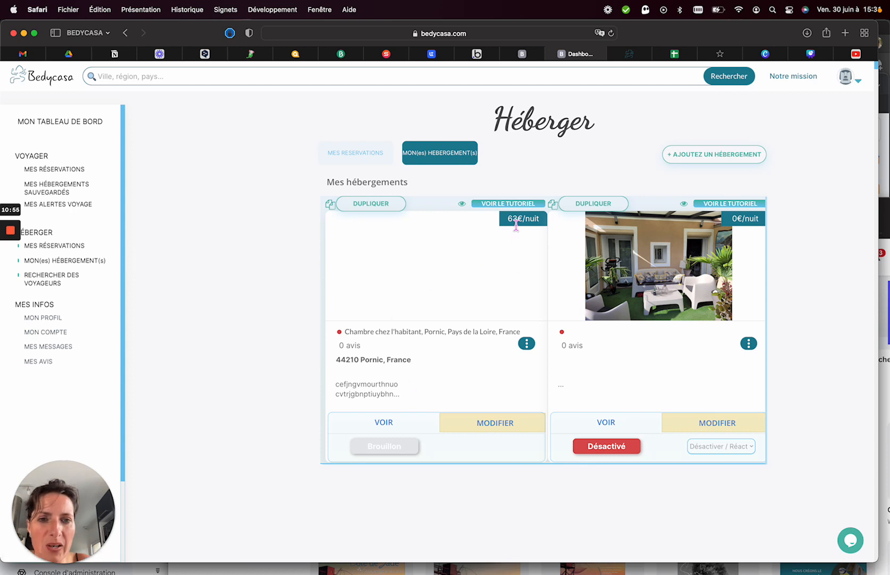
{"action": "mouse_move", "coordinate": [512, 223]}
{"action": "left_mouse_down"}
{"action": "mouse_move", "coordinate": [527, 222]}
{"action": "mouse_move", "coordinate": [507, 219]}
{"action": "left_mouse_up"}
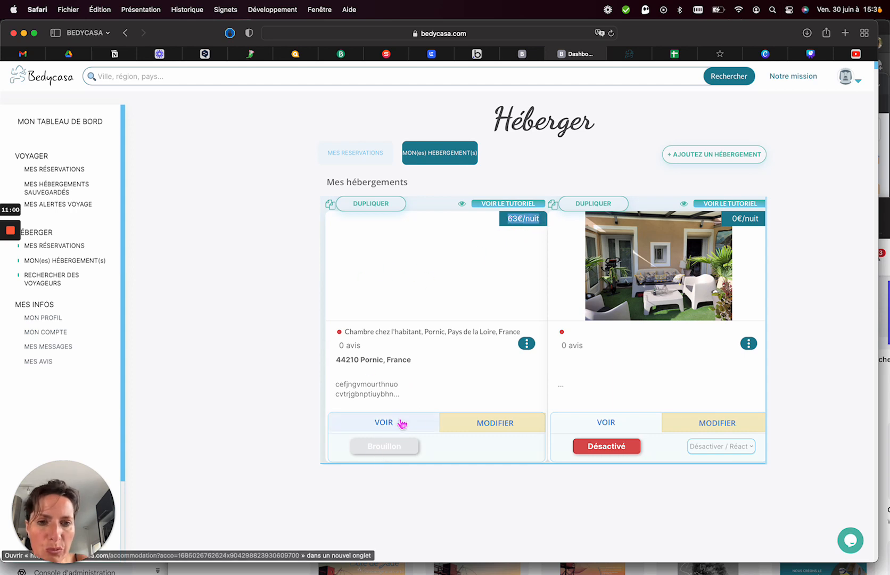
Open the Pornic draft listing for editing and look over its title above the main information sections.
{"action": "left_click", "coordinate": [528, 345]}
{"action": "left_click", "coordinate": [533, 298]}
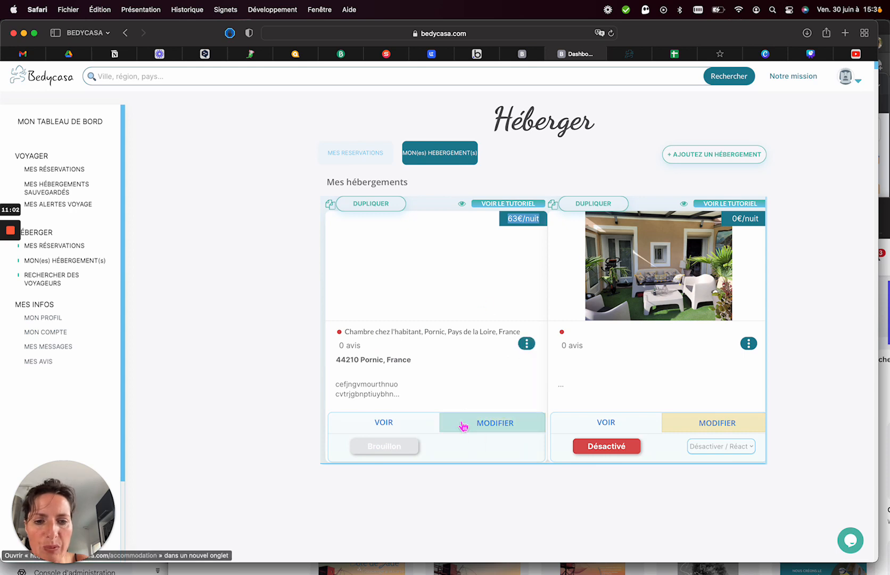
{"action": "left_click", "coordinate": [530, 423]}
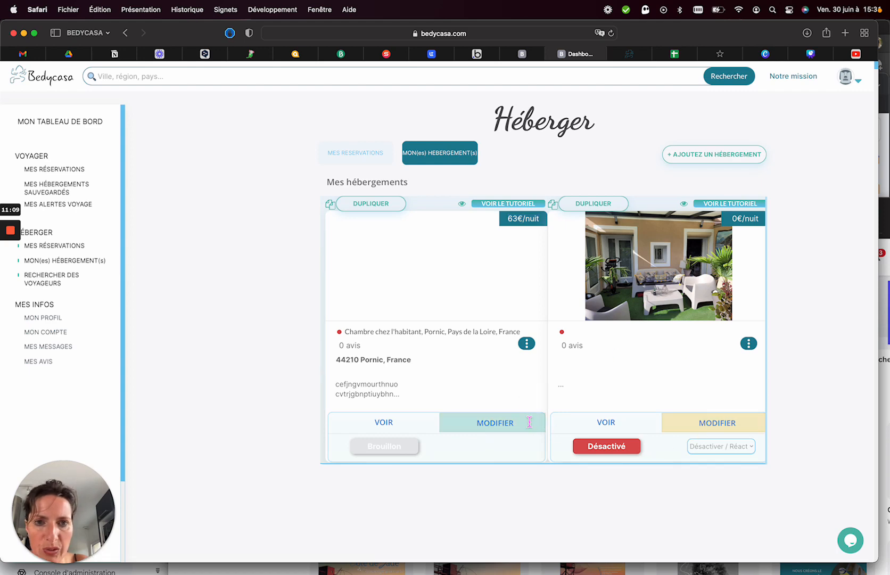
{"action": "scroll", "coordinate": [529, 422], "scroll_direction": "down", "scroll_amount": 3}
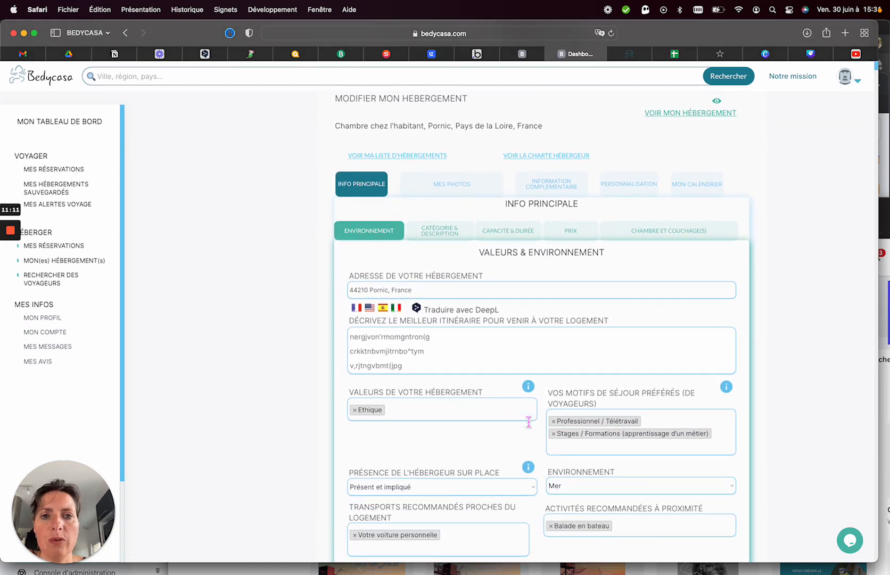
{"action": "scroll", "coordinate": [529, 422], "scroll_direction": "up", "scroll_amount": 1}
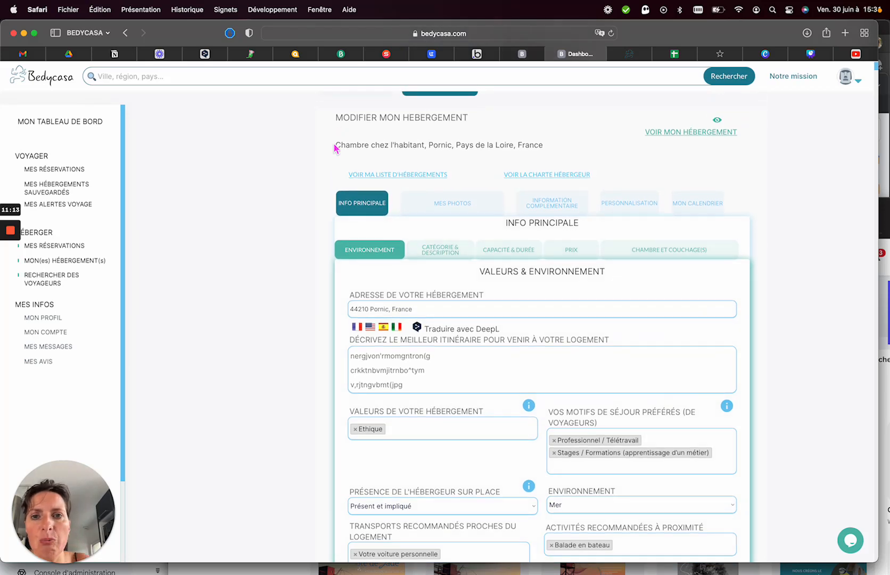
{"action": "left_click_drag", "start_coordinate": [334, 145], "coordinate": [496, 152]}
{"action": "left_click", "coordinate": [534, 156]}
{"action": "triple_click", "coordinate": [545, 151]}
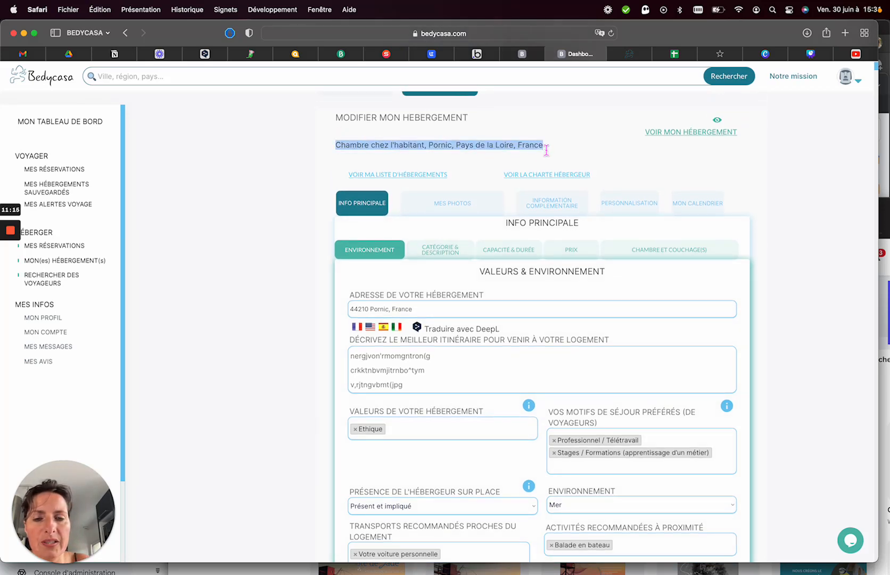
Review the Environnement section of the Pornic listing and save it.
{"action": "scroll", "coordinate": [292, 196], "scroll_direction": "down", "scroll_amount": 3}
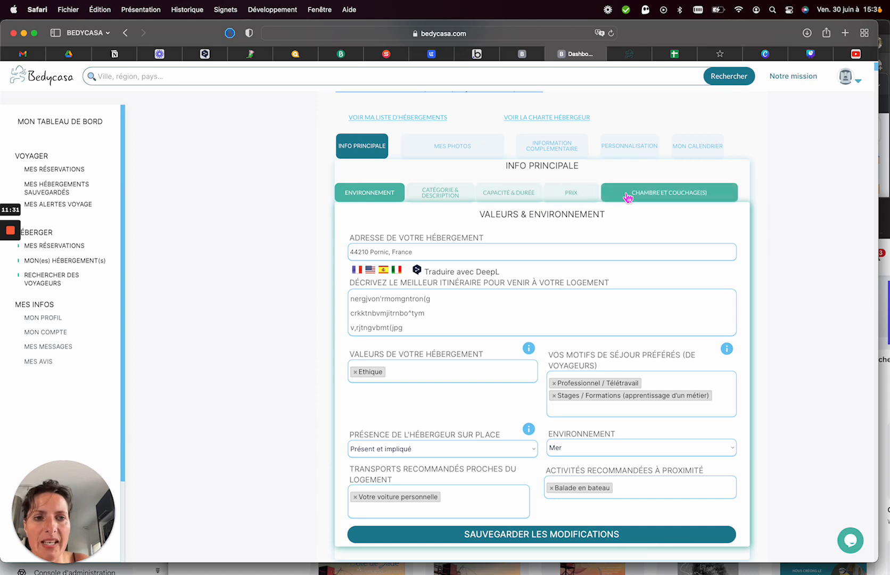
{"action": "scroll", "coordinate": [628, 197], "scroll_direction": "down", "scroll_amount": 1}
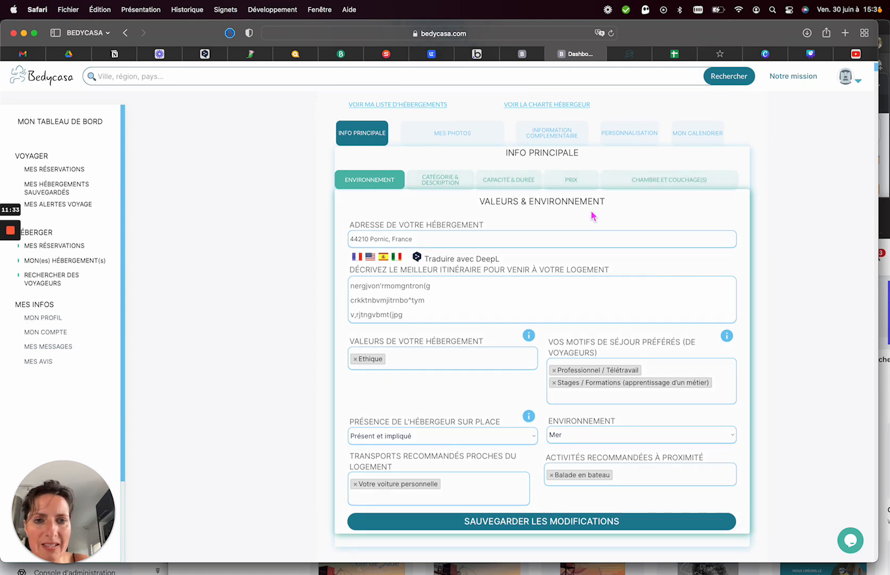
{"action": "left_click", "coordinate": [454, 524]}
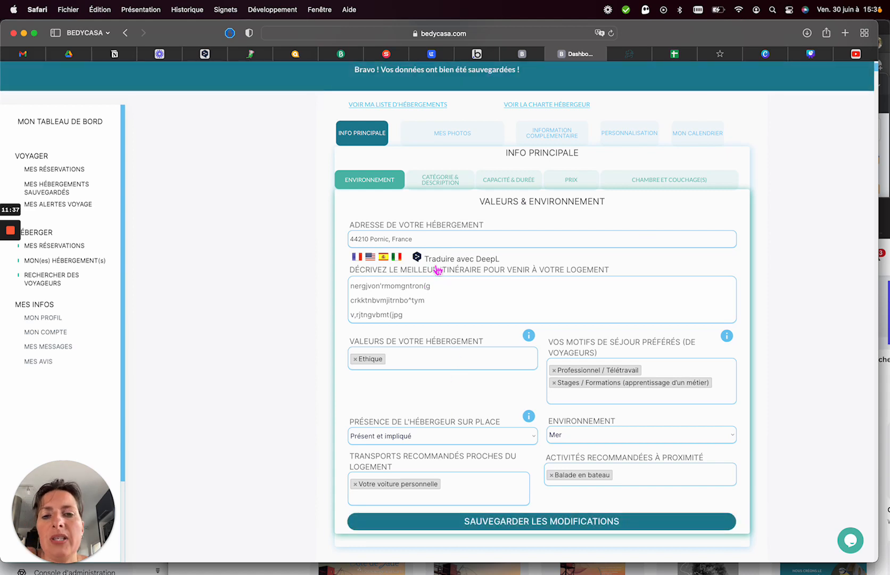
Examine the accommodation's address and the description of the best route to reach it.
{"action": "left_click", "coordinate": [413, 239]}
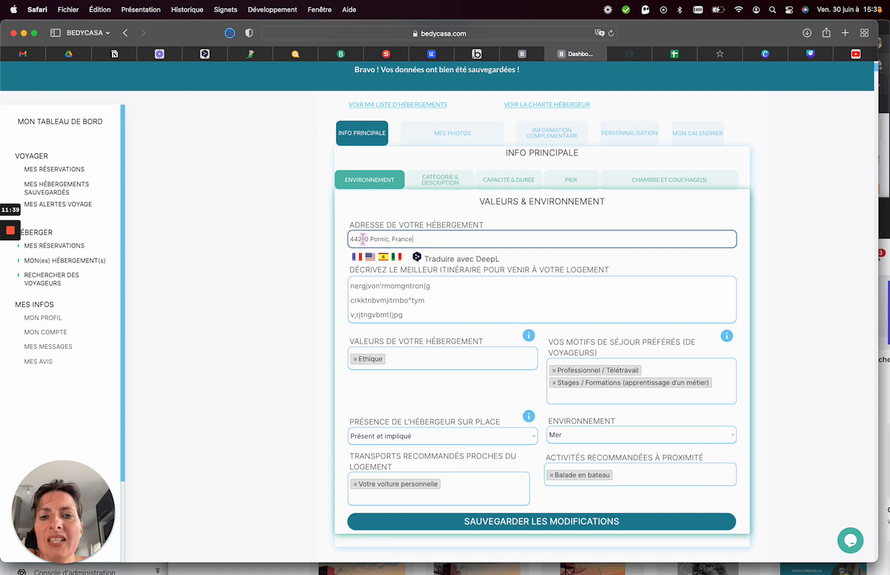
{"action": "left_click_drag", "start_coordinate": [363, 239], "coordinate": [396, 240]}
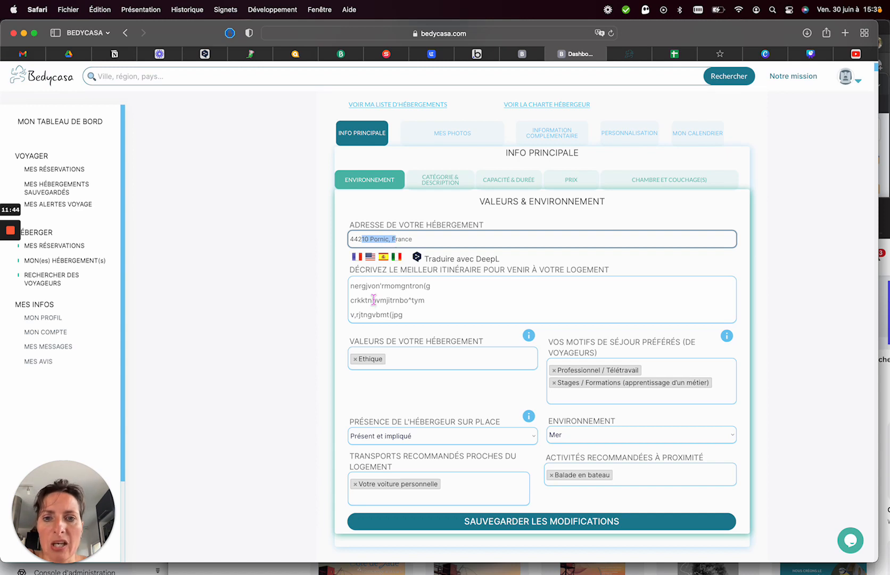
{"action": "left_click", "coordinate": [470, 288]}
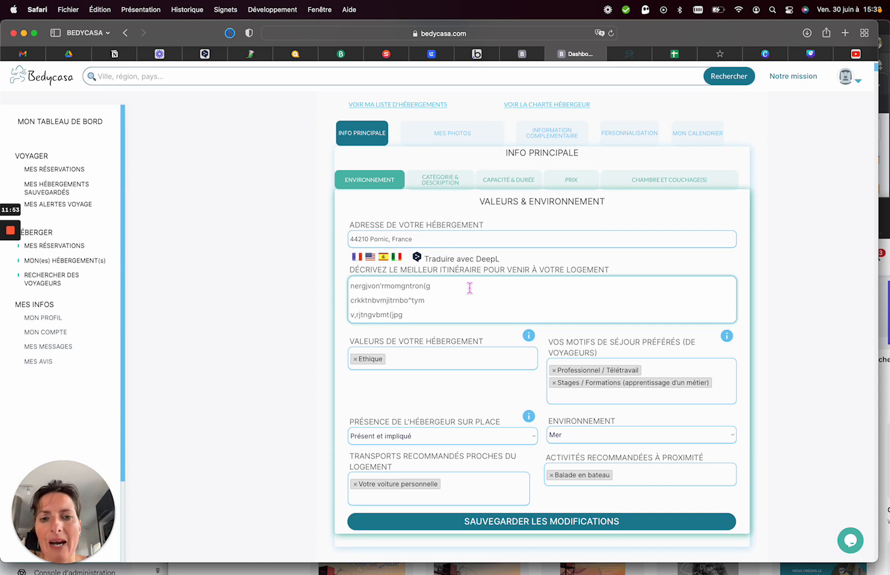
{"action": "scroll", "coordinate": [457, 296], "scroll_direction": "down", "scroll_amount": 1}
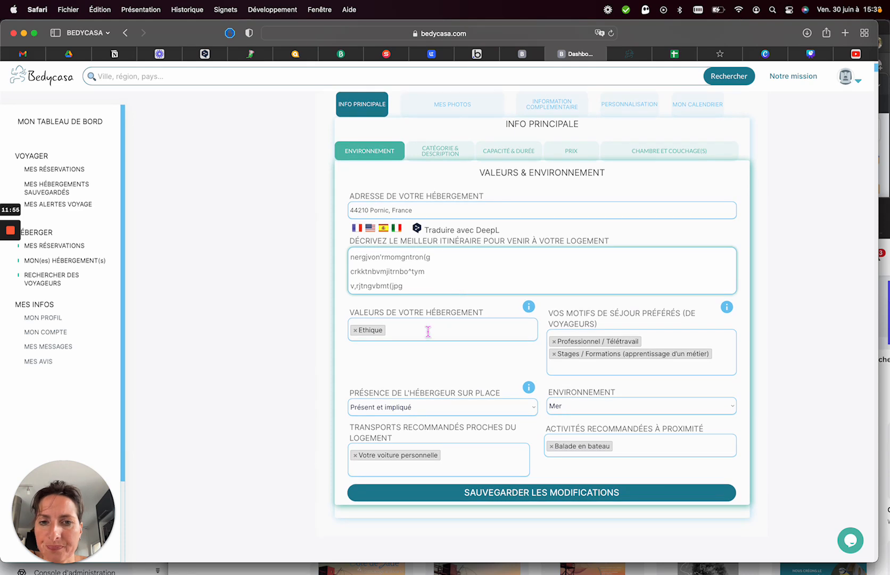
Examine the choices available for the accommodation's values.
{"action": "left_click", "coordinate": [425, 332]}
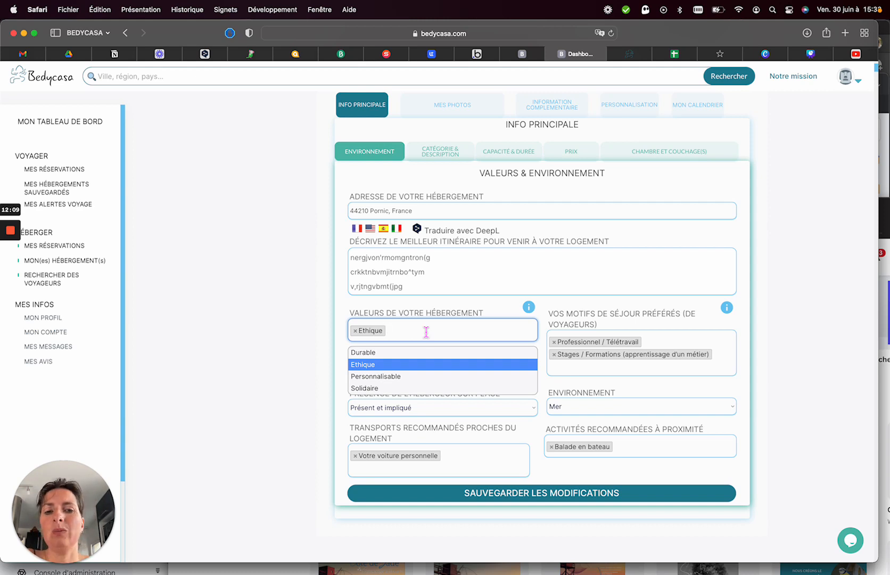
{"action": "left_click", "coordinate": [371, 312]}
{"action": "double_click", "coordinate": [377, 312]}
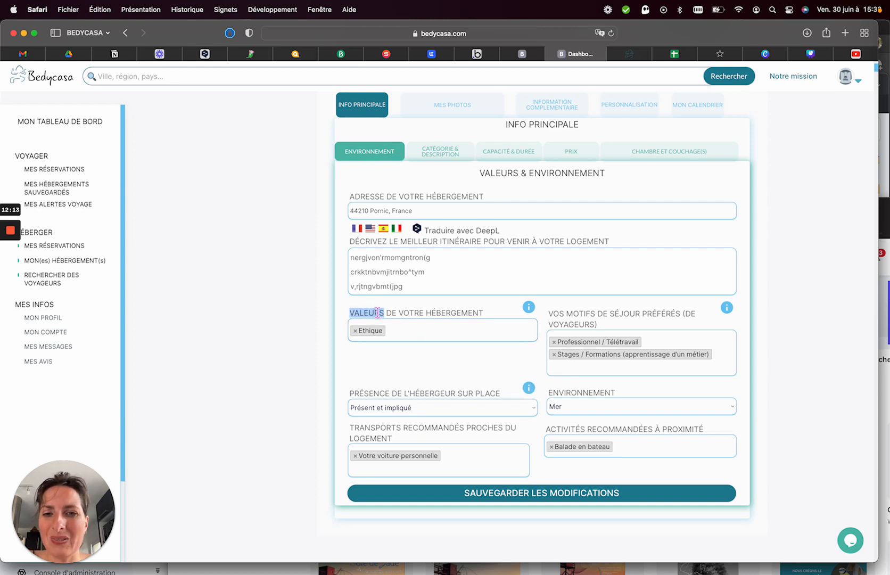
{"action": "double_click", "coordinate": [413, 314]}
{"action": "left_click", "coordinate": [406, 332]}
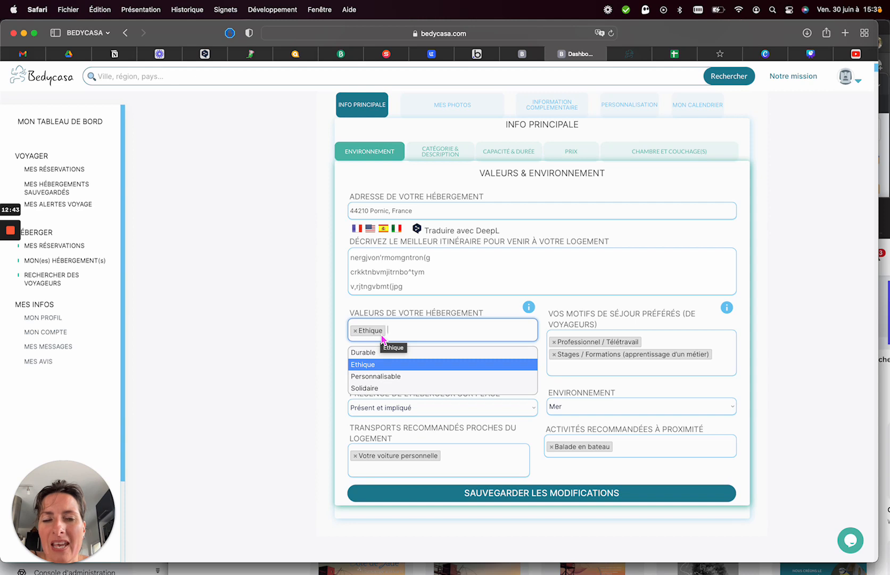
{"action": "mouse_move", "coordinate": [3, 299]}
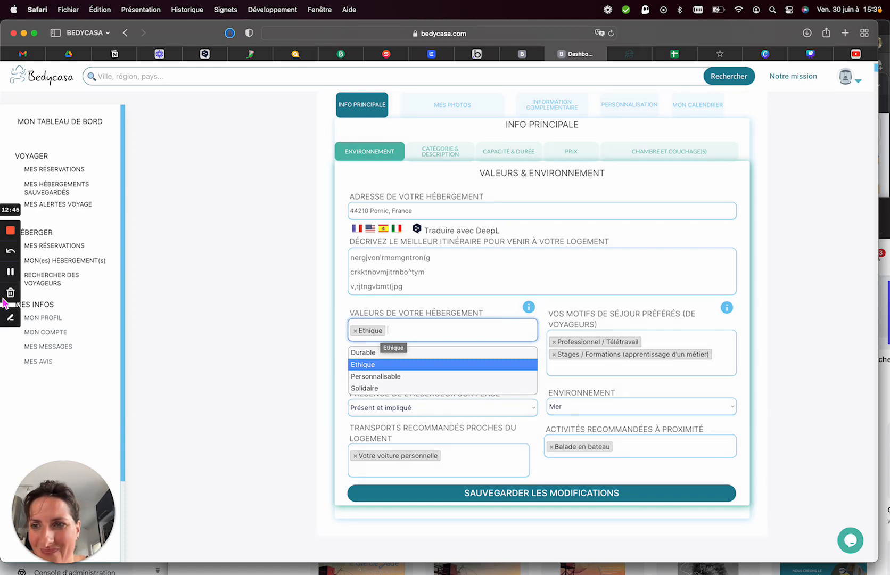
{"action": "left_click", "coordinate": [13, 273]}
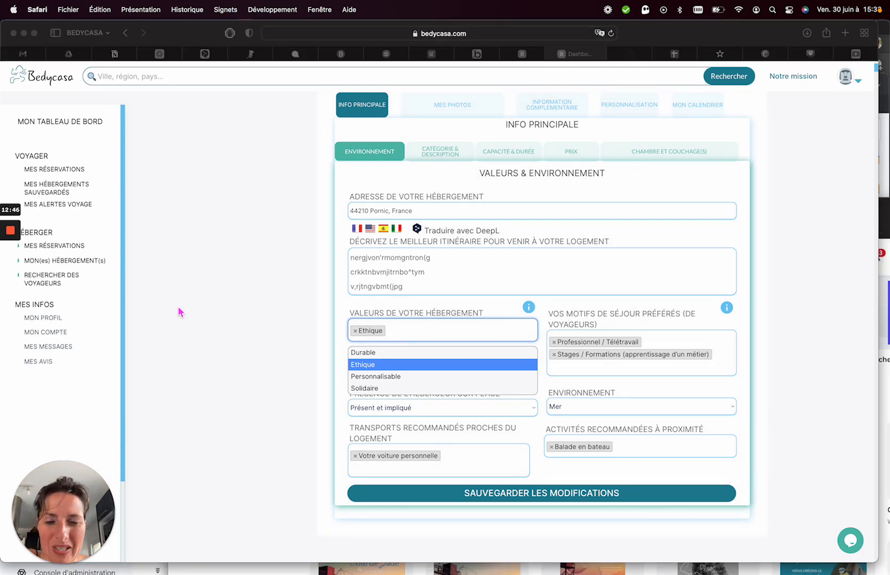
Try Durable and Solidaire as additional accommodation values, removing each one again.
{"action": "left_click", "coordinate": [376, 354]}
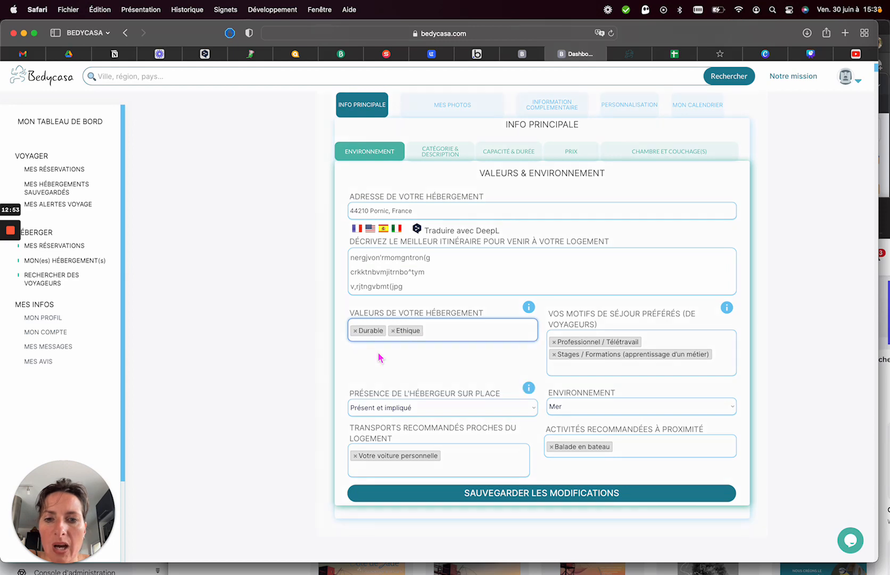
{"action": "left_click", "coordinate": [356, 331]}
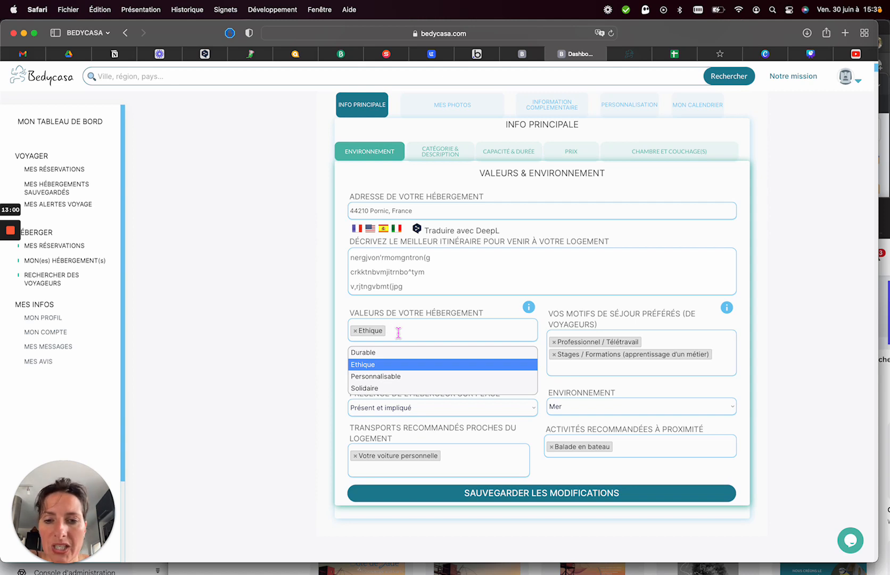
{"action": "left_click", "coordinate": [386, 389]}
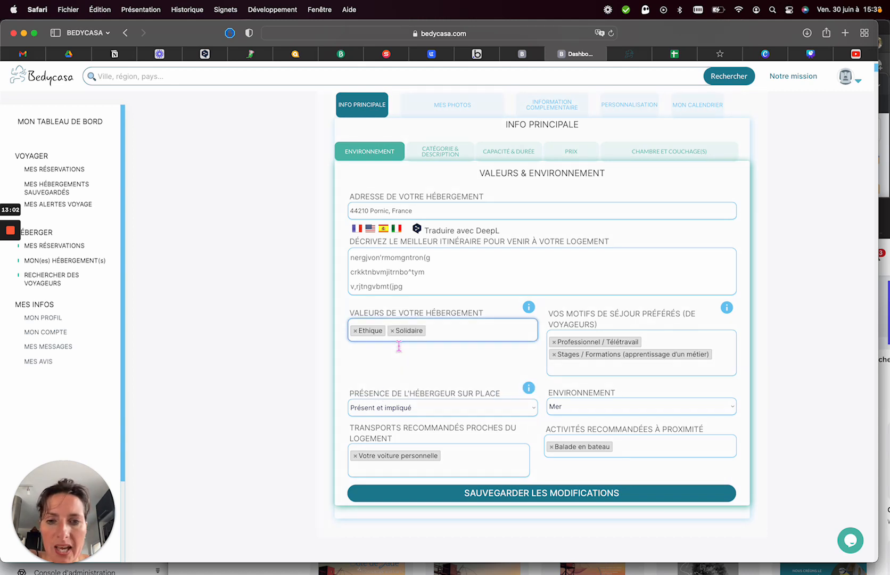
{"action": "left_click", "coordinate": [392, 331]}
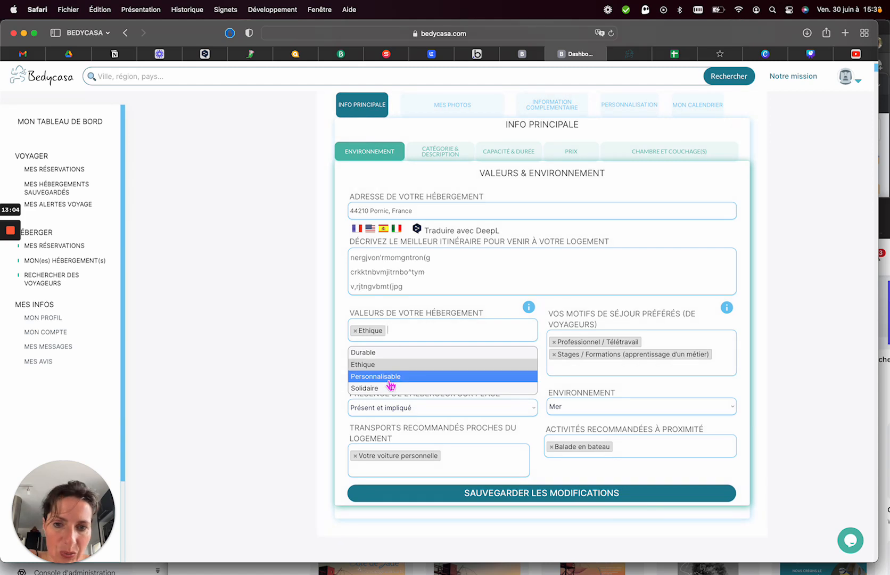
{"action": "left_click", "coordinate": [434, 314]}
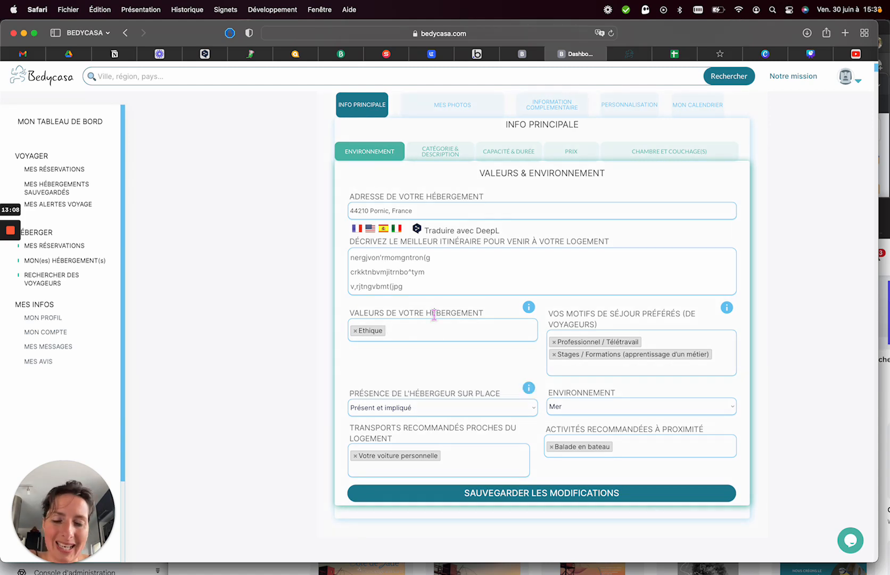
Review the preferred stay reasons, host presence and recommended transport choices, and save the Environnement section.
{"action": "left_click", "coordinate": [611, 372]}
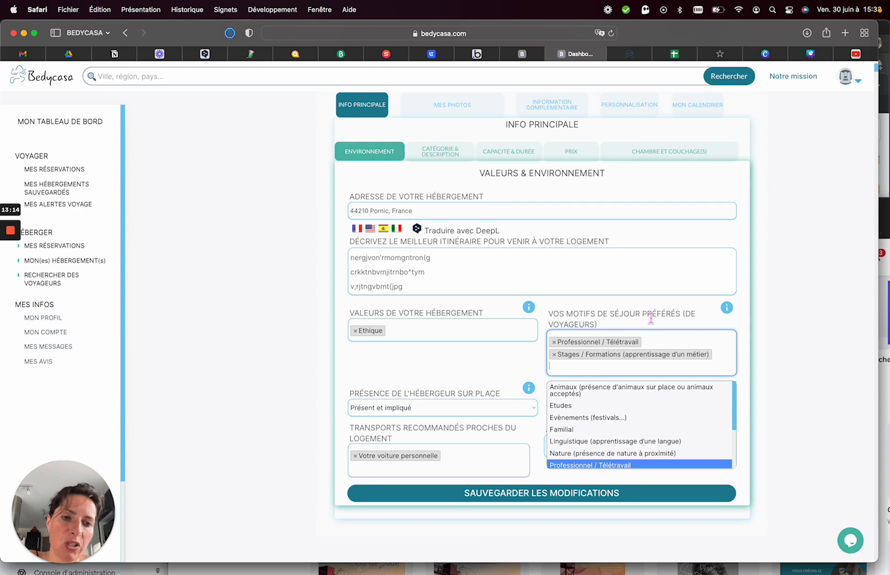
{"action": "scroll", "coordinate": [622, 438], "scroll_direction": "down", "scroll_amount": 5}
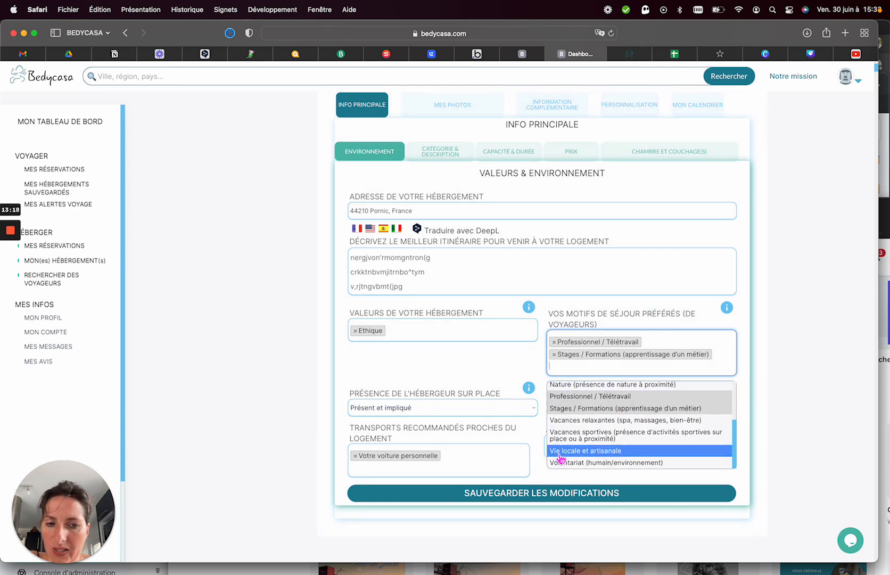
{"action": "left_click", "coordinate": [494, 359]}
{"action": "left_click", "coordinate": [445, 412]}
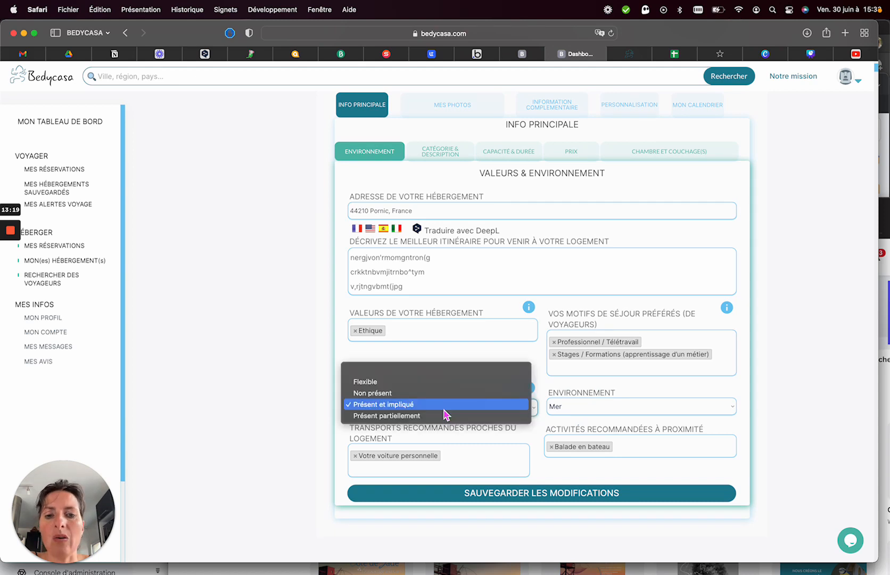
{"action": "left_click", "coordinate": [284, 410]}
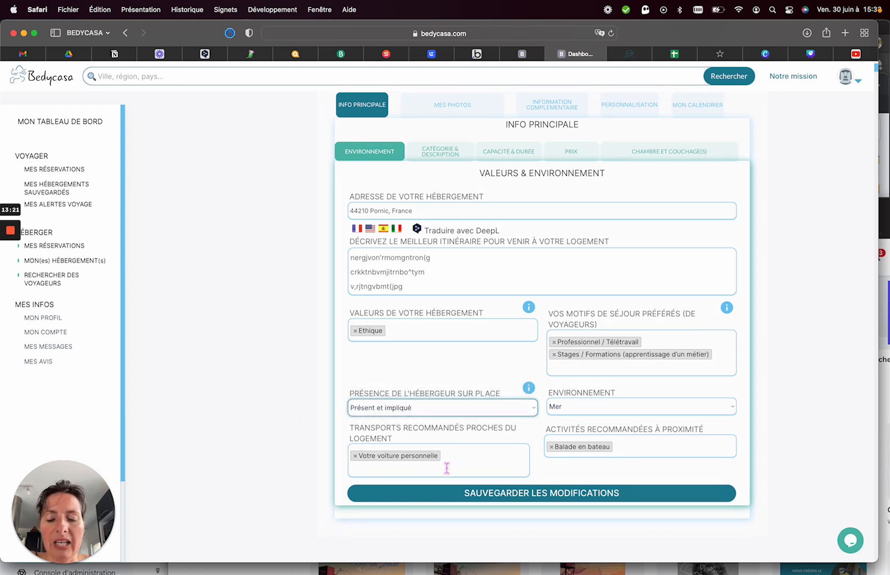
{"action": "left_click", "coordinate": [447, 467]}
{"action": "left_click", "coordinate": [339, 461]}
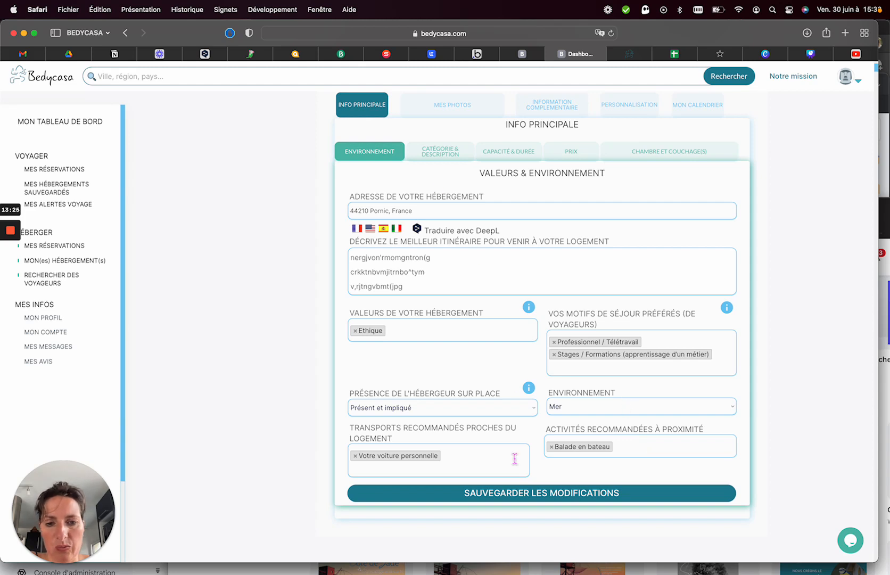
{"action": "left_click", "coordinate": [497, 495]}
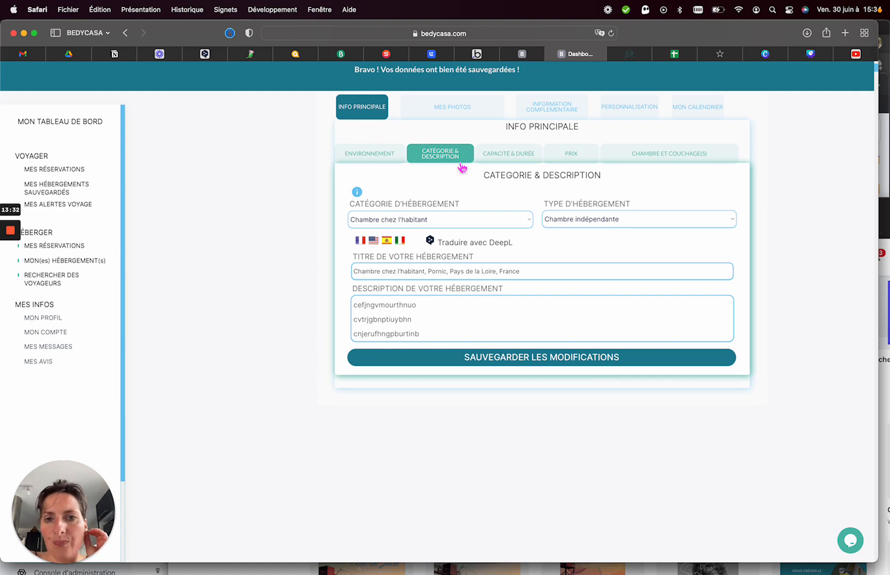
In the category and description section, examine the available accommodation categories and types without changing either.
{"action": "left_click", "coordinate": [456, 222]}
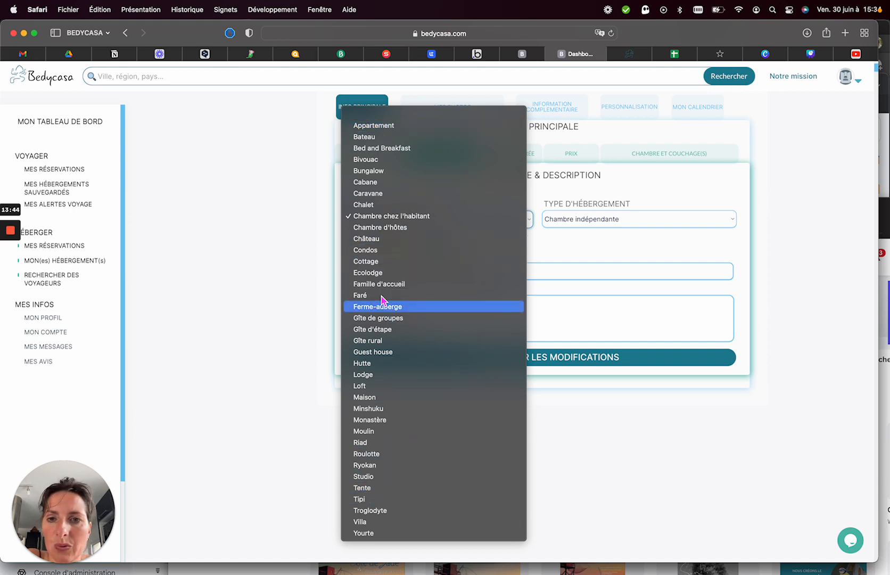
{"action": "left_click", "coordinate": [268, 248]}
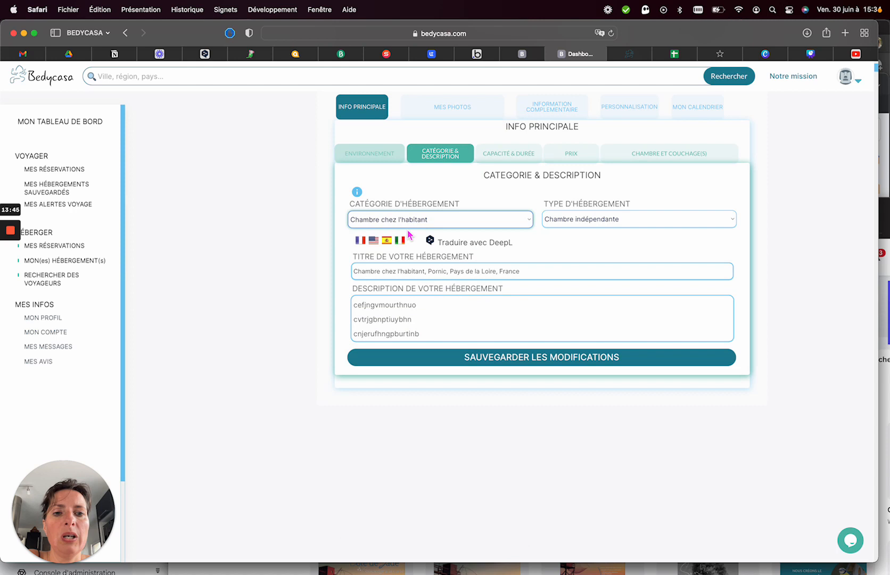
{"action": "left_click", "coordinate": [589, 222]}
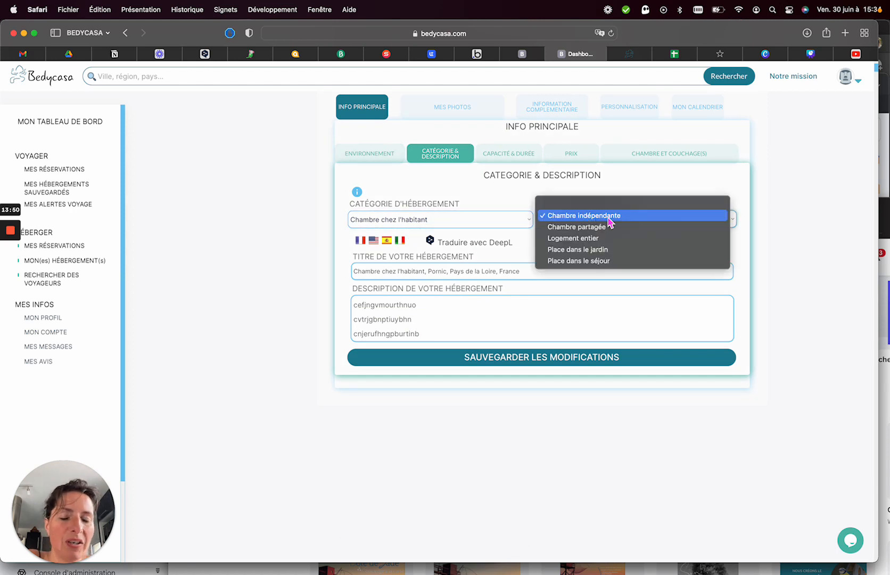
{"action": "left_click", "coordinate": [775, 273]}
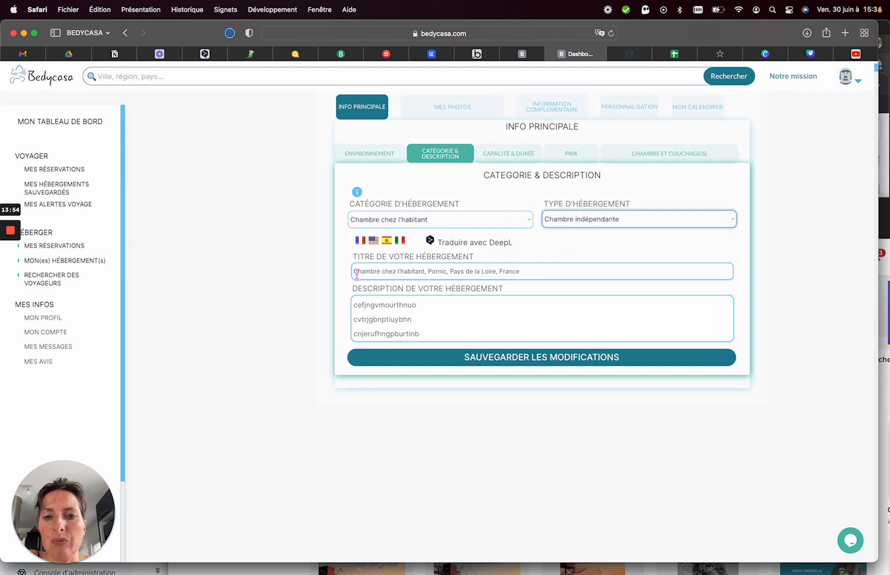
Examine the listing's title and its description field, including the minimum length required for the description.
{"action": "left_click_drag", "start_coordinate": [354, 272], "coordinate": [534, 275]}
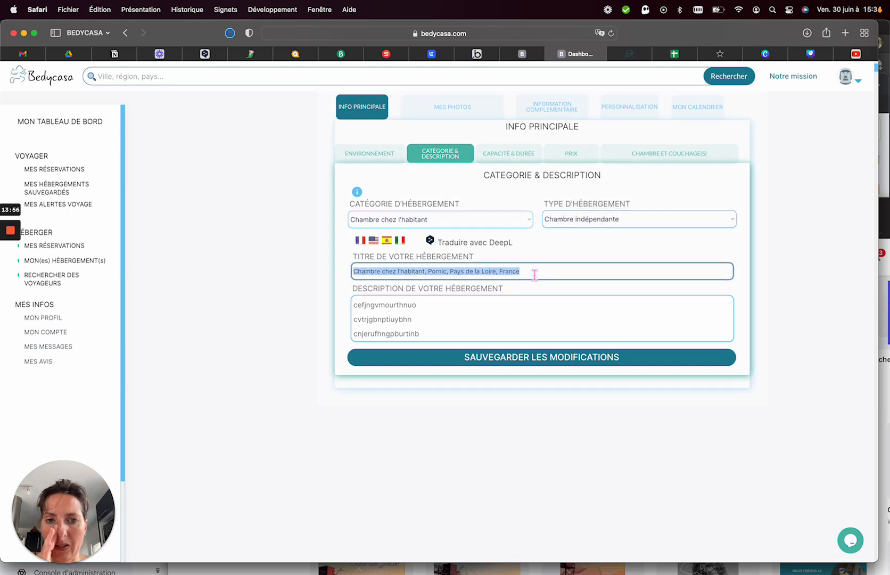
{"action": "left_click", "coordinate": [428, 334]}
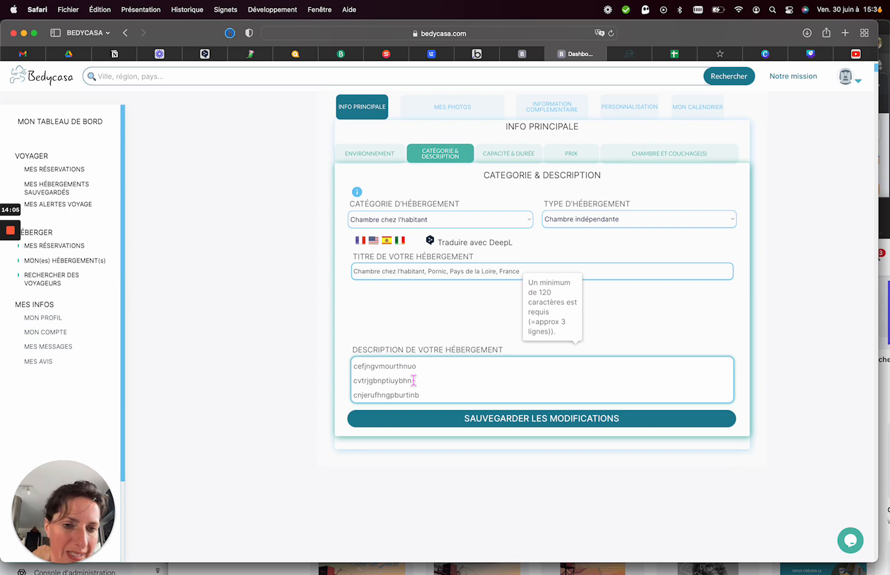
{"action": "key", "text": "super+a"}
{"action": "left_click", "coordinate": [352, 306]}
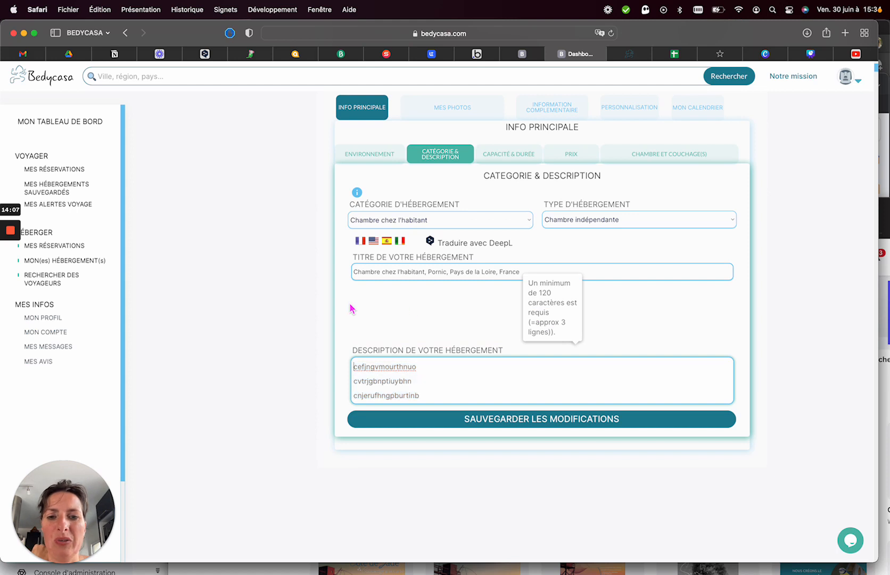
Dismiss the description length hint and save the listing's category and description section.
{"action": "left_click", "coordinate": [314, 313]}
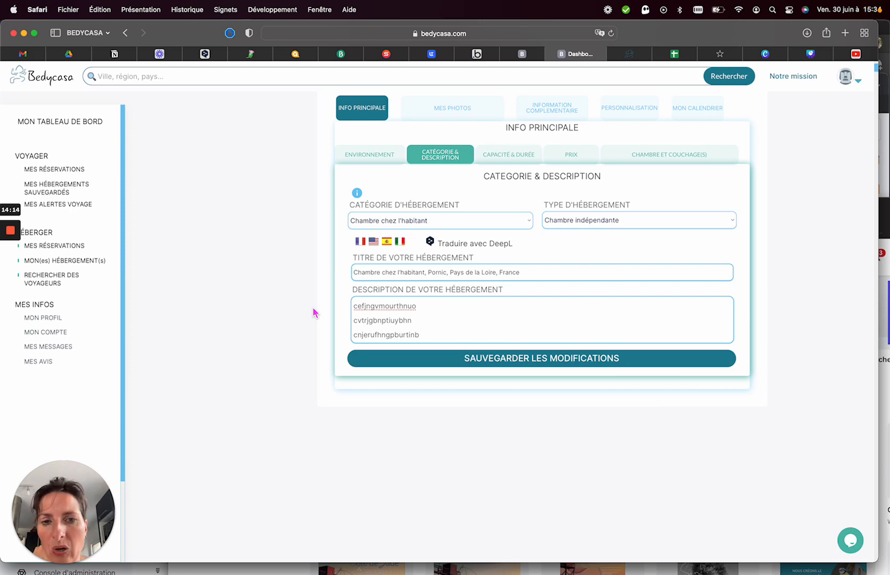
{"action": "left_click", "coordinate": [399, 362]}
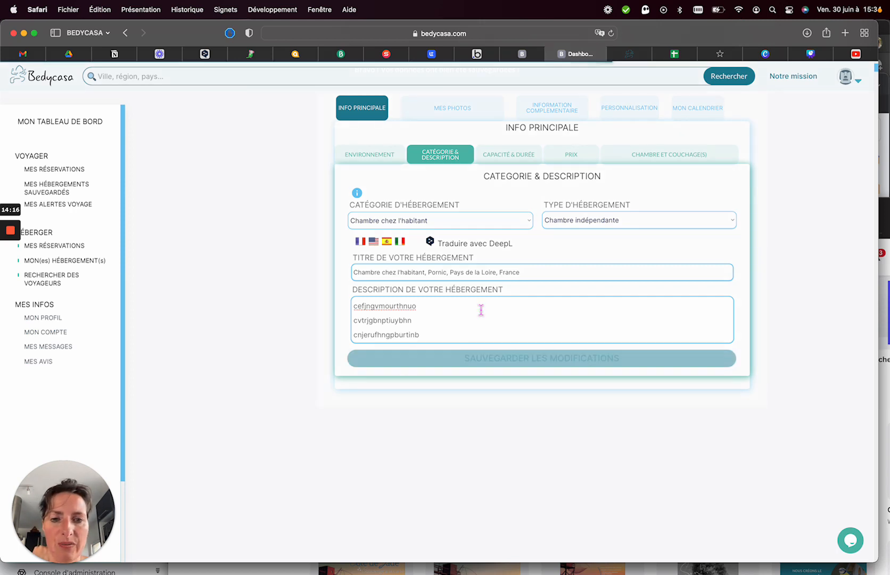
In the capacity and duration section, examine the options for minimum and maximum number of travellers without changing either.
{"action": "left_click", "coordinate": [508, 159]}
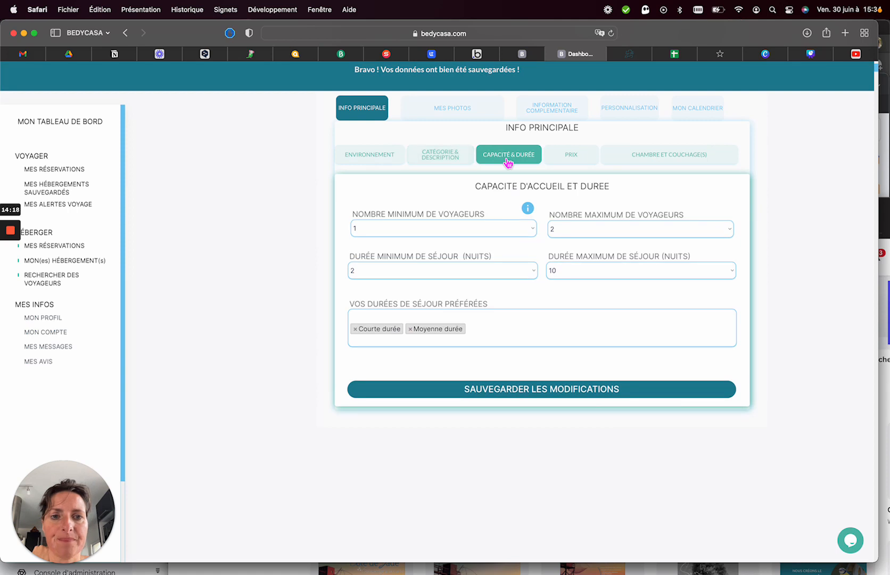
{"action": "left_click", "coordinate": [437, 229]}
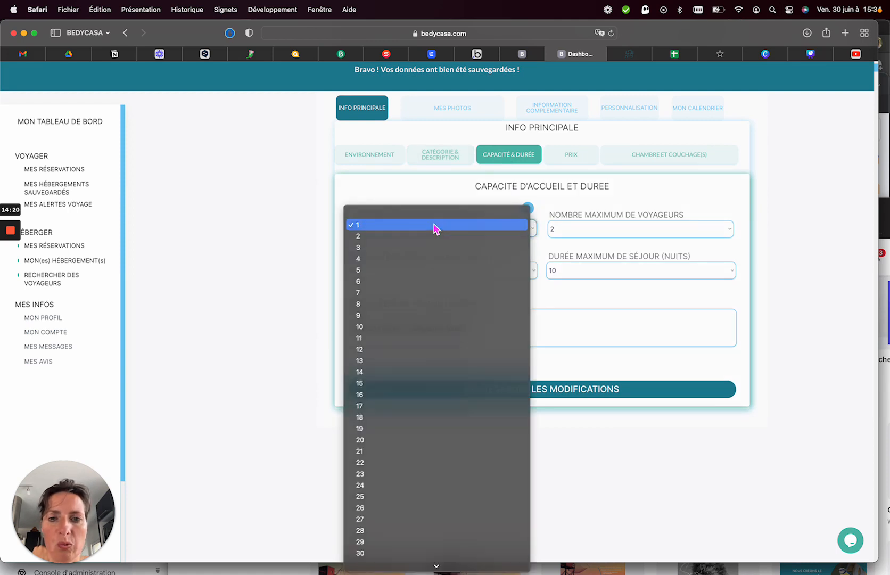
{"action": "left_click", "coordinate": [434, 225]}
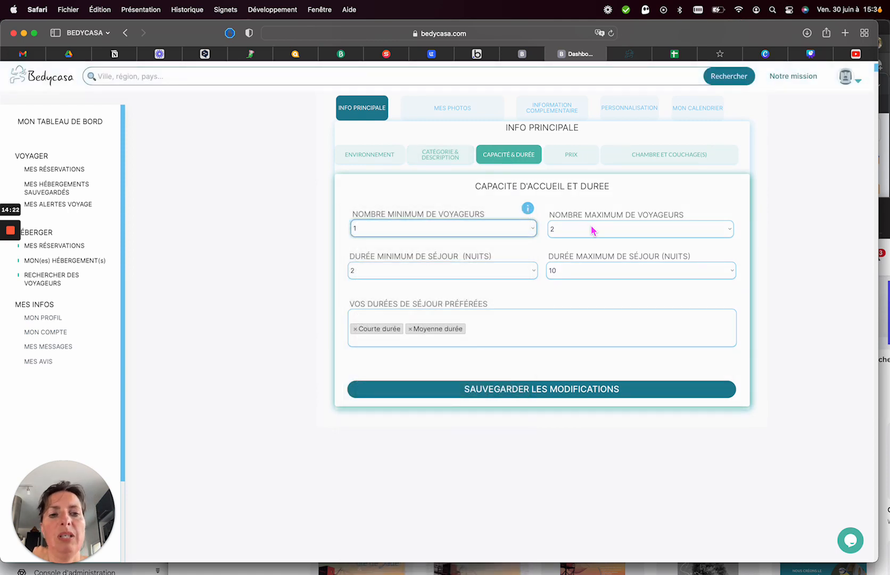
{"action": "left_click", "coordinate": [594, 229]}
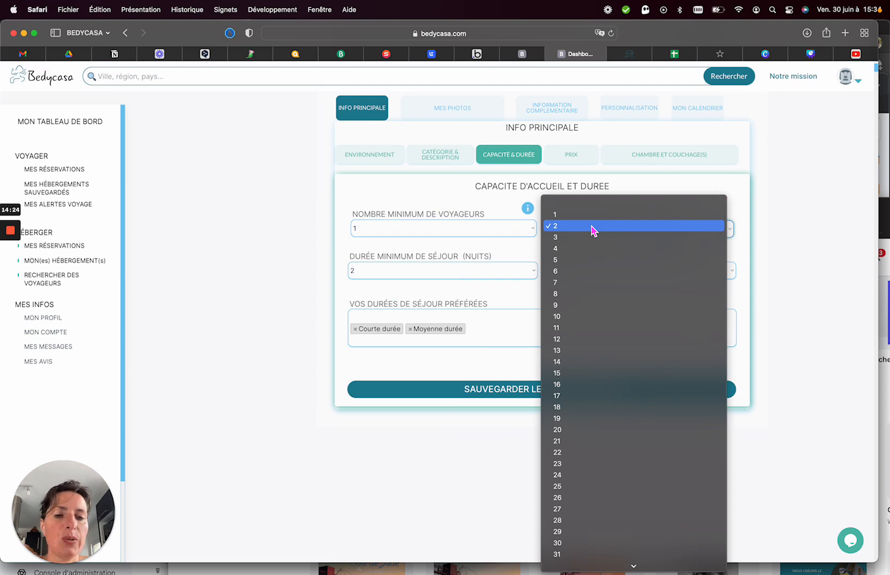
{"action": "left_click", "coordinate": [588, 228]}
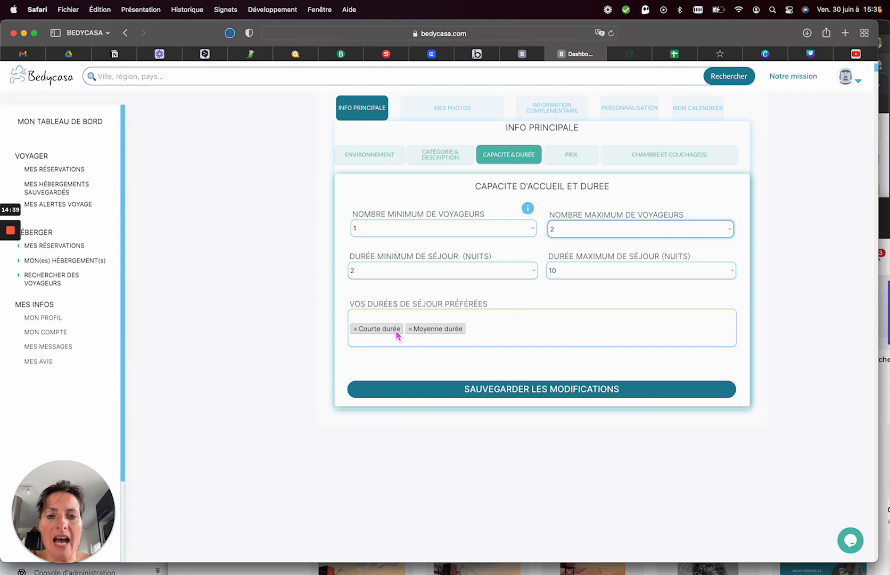
Add Récurrent to the preferred stay durations and save the capacity and duration section.
{"action": "left_click", "coordinate": [493, 330]}
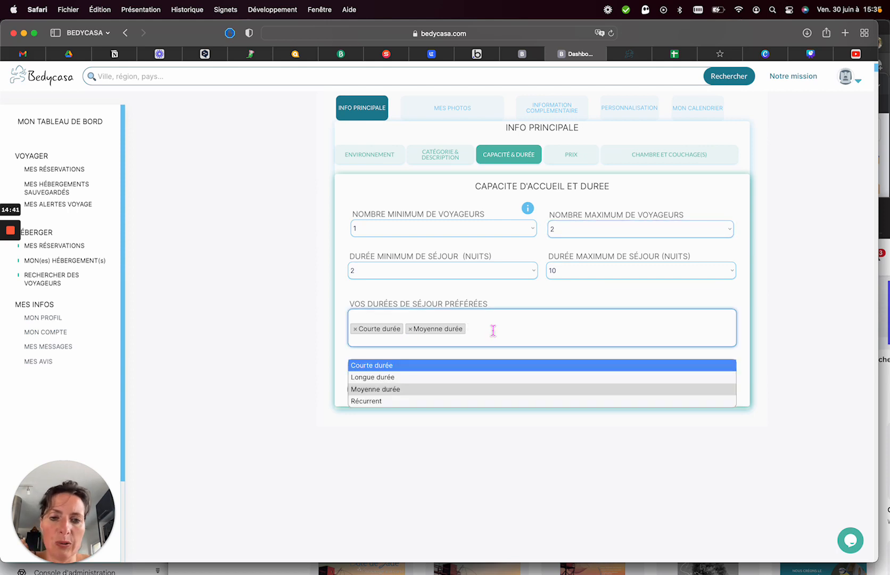
{"action": "left_click", "coordinate": [500, 330]}
{"action": "left_click", "coordinate": [502, 331]}
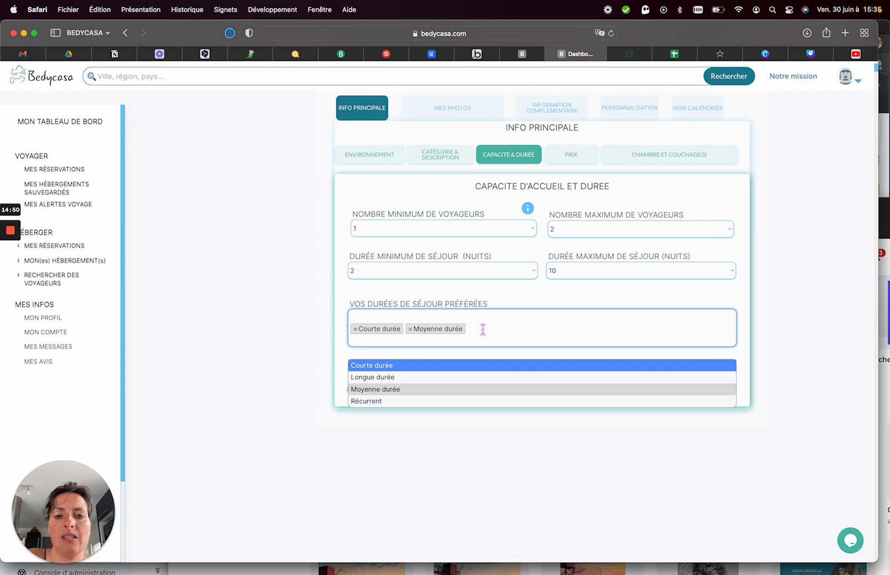
{"action": "left_click", "coordinate": [366, 403]}
{"action": "left_click", "coordinate": [457, 395]}
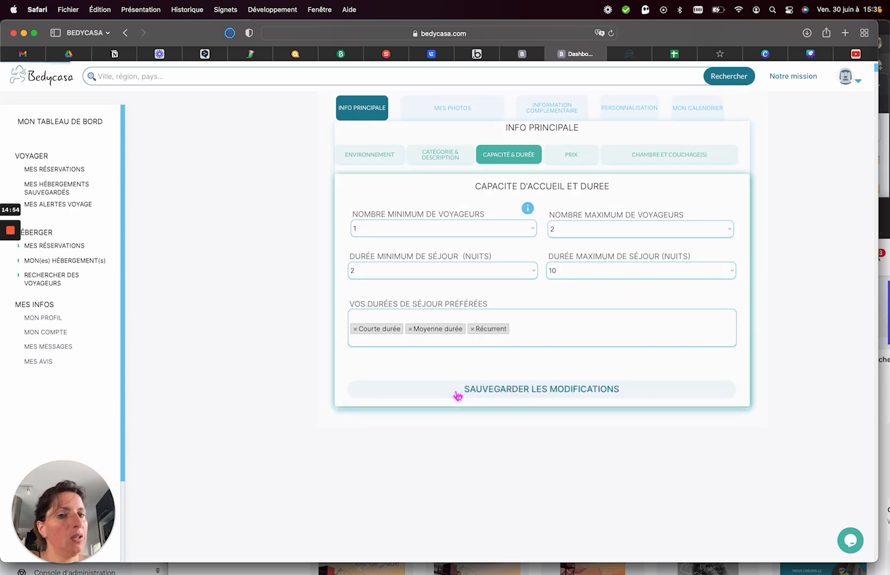
In the price section, examine the nightly base price for two travellers and the host's corresponding gain.
{"action": "left_click", "coordinate": [571, 155]}
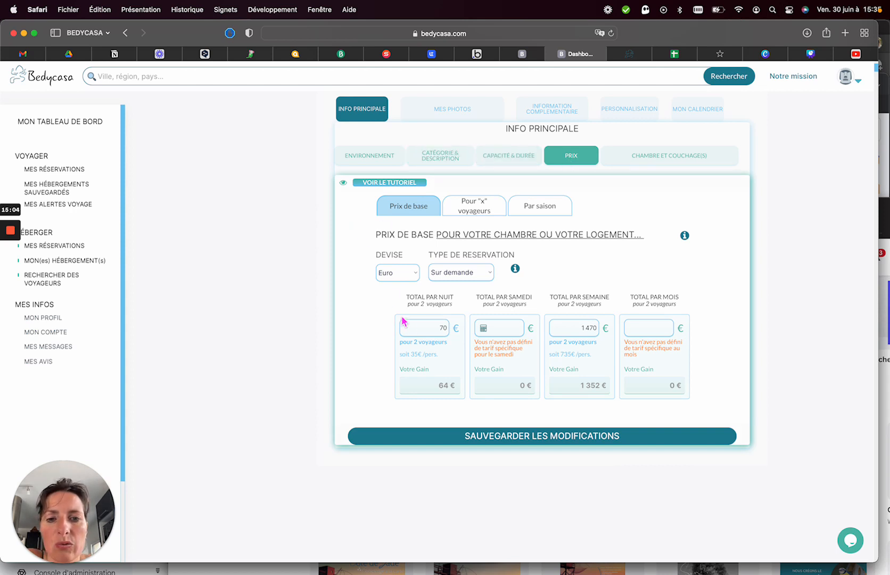
{"action": "left_click", "coordinate": [436, 332]}
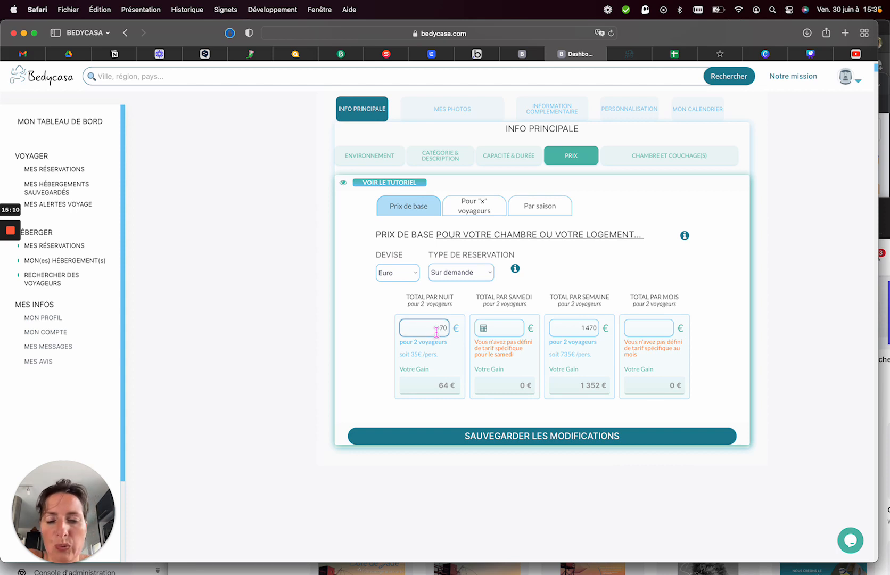
{"action": "left_click", "coordinate": [440, 387]}
{"action": "mouse_move", "coordinate": [440, 388]}
{"action": "left_mouse_down"}
{"action": "mouse_move", "coordinate": [457, 396]}
{"action": "mouse_move", "coordinate": [440, 390]}
{"action": "mouse_move", "coordinate": [455, 389]}
{"action": "left_mouse_up"}
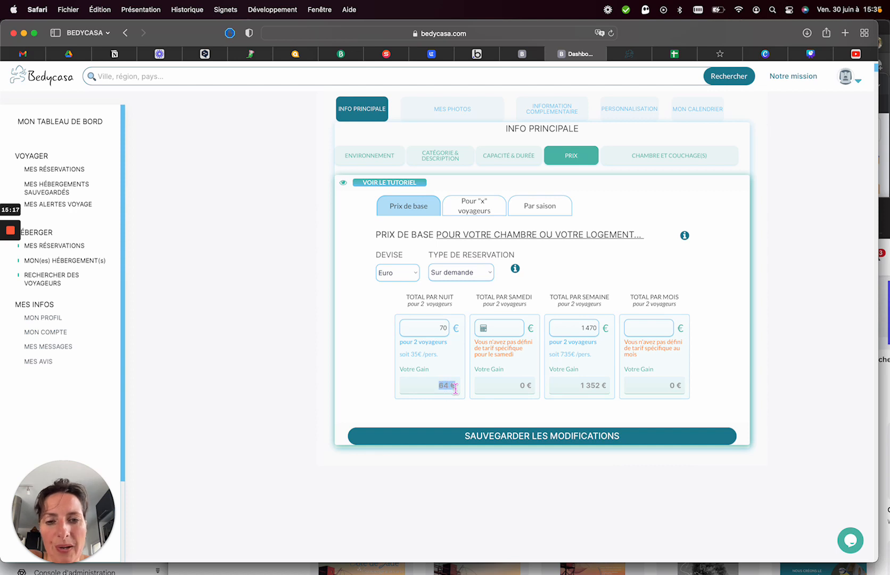
{"action": "left_click_drag", "start_coordinate": [438, 328], "coordinate": [448, 334]}
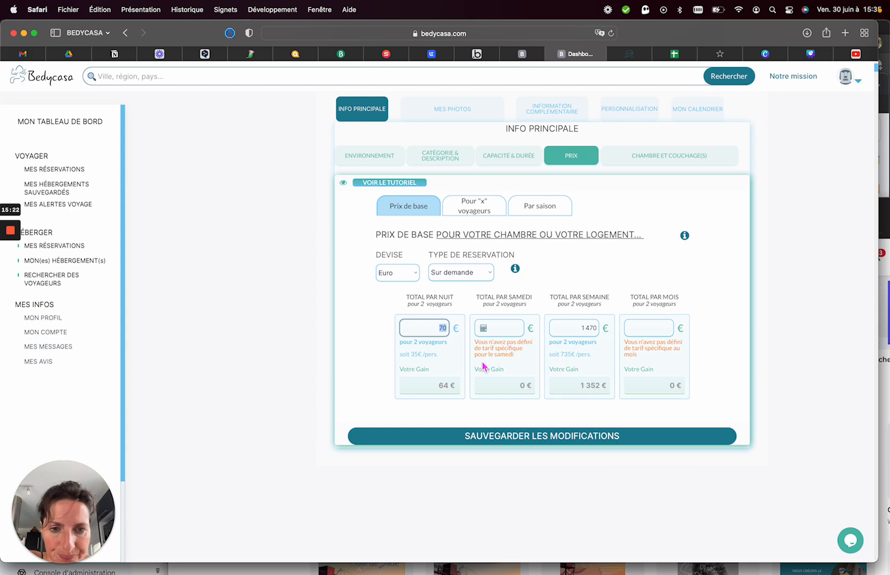
{"action": "left_click", "coordinate": [456, 362]}
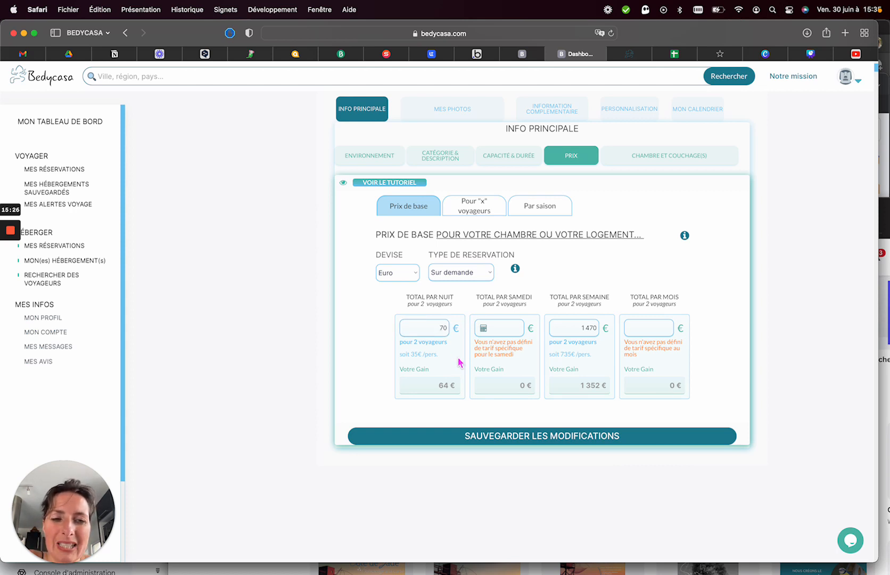
Clear the specific weekly price for two travellers.
{"action": "left_click", "coordinate": [586, 328]}
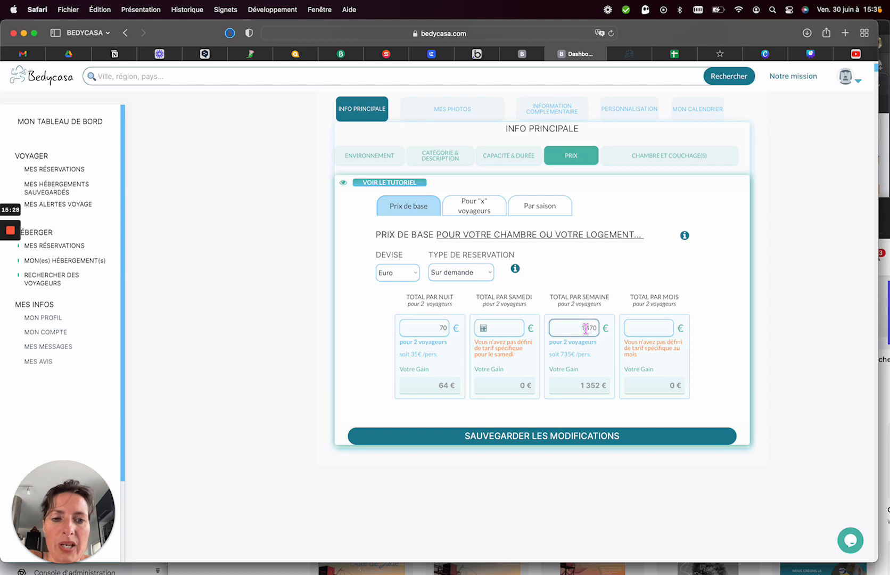
{"action": "left_click_drag", "start_coordinate": [579, 329], "coordinate": [603, 330]}
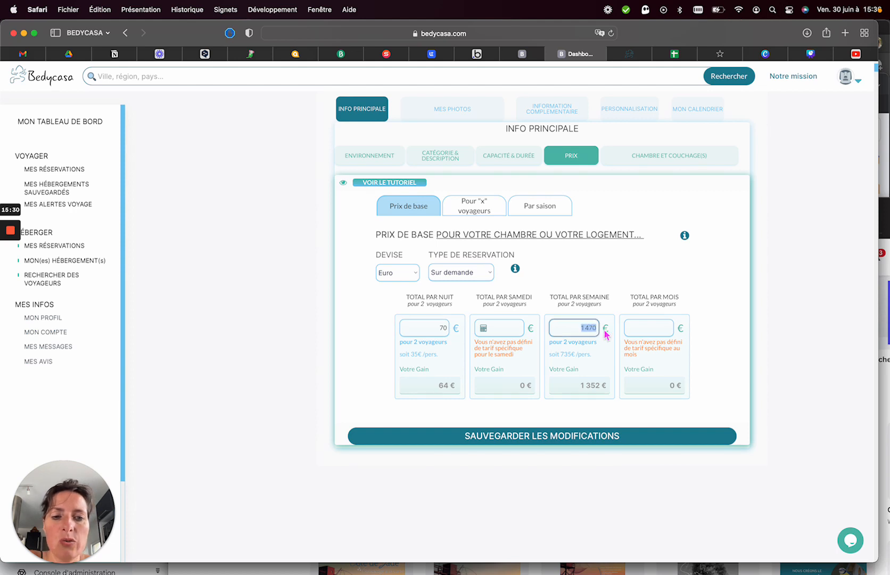
{"action": "key", "text": "BackSpace"}
Review the optional Saturday, weekly and monthly price fields without defining a specific rate for any of them.
{"action": "left_click", "coordinate": [658, 327]}
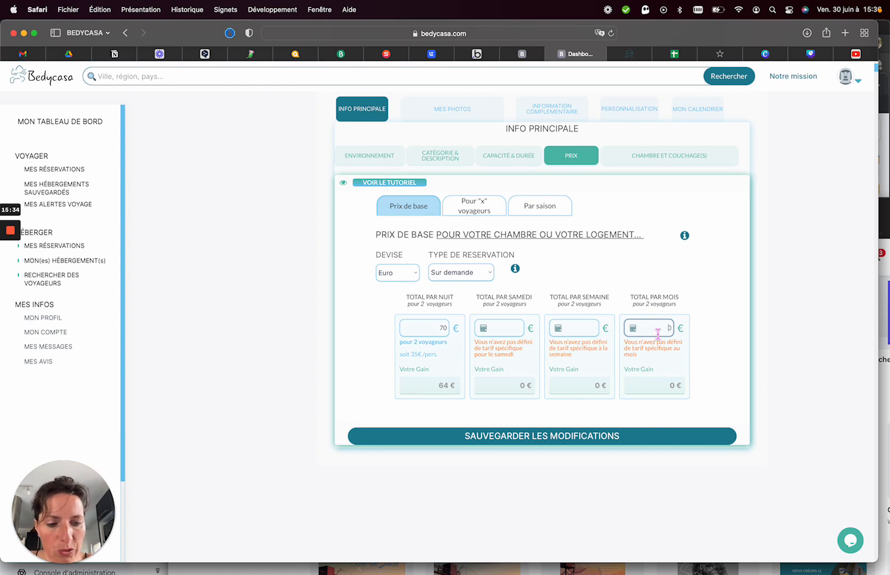
{"action": "left_click", "coordinate": [584, 330]}
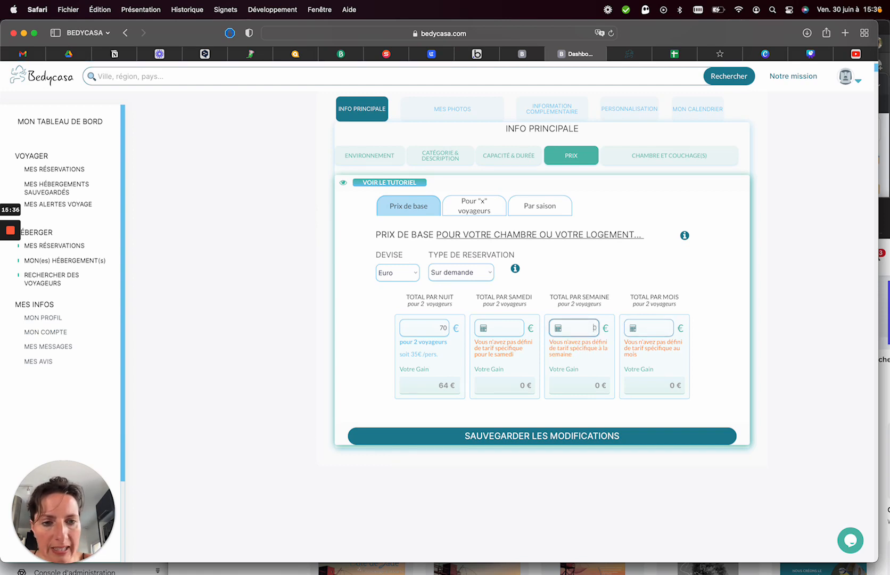
{"action": "left_click", "coordinate": [508, 328]}
{"action": "type", "text": "9"}
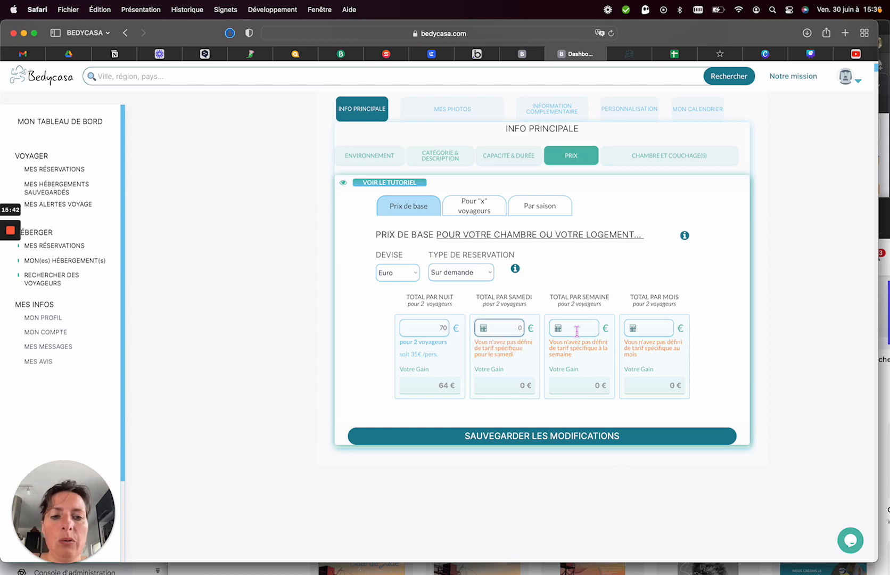
{"action": "left_click", "coordinate": [665, 328]}
{"action": "left_click", "coordinate": [582, 329]}
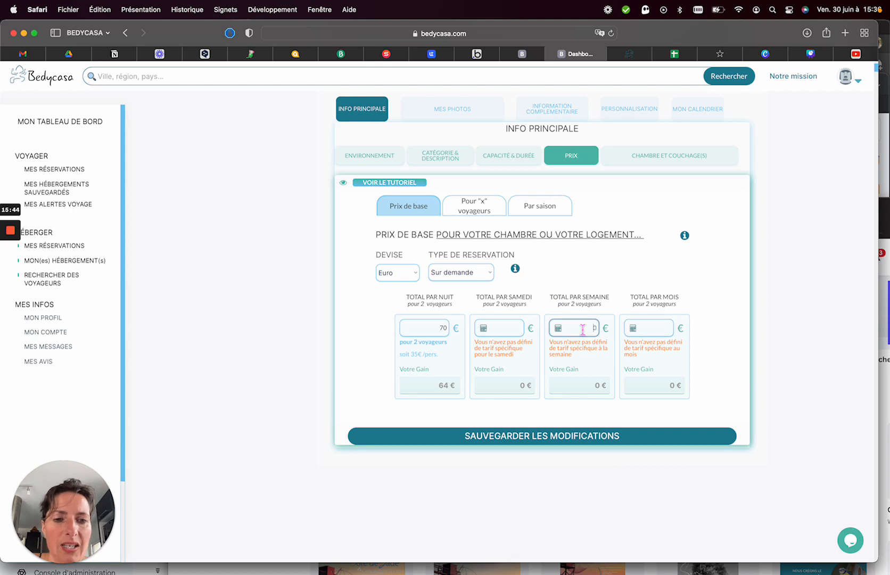
{"action": "left_click", "coordinate": [651, 331]}
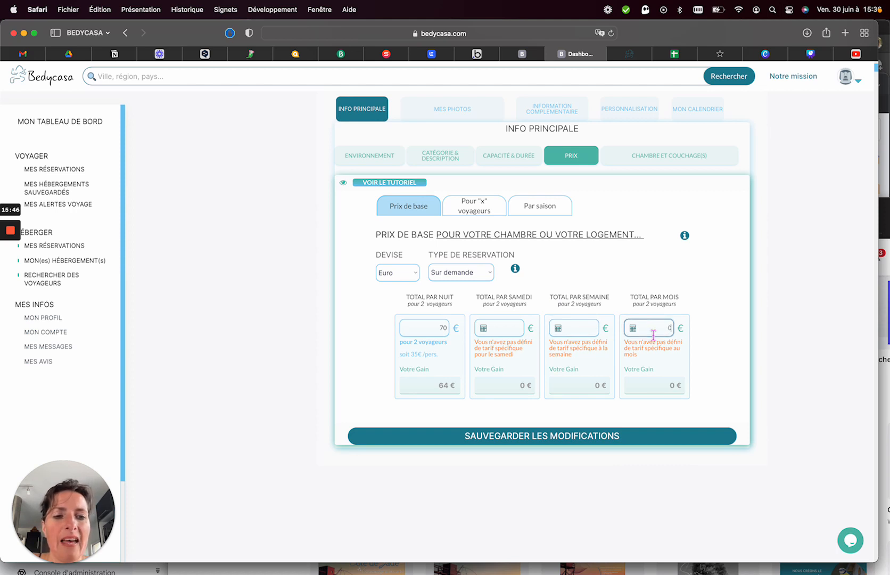
{"action": "left_click", "coordinate": [519, 327]}
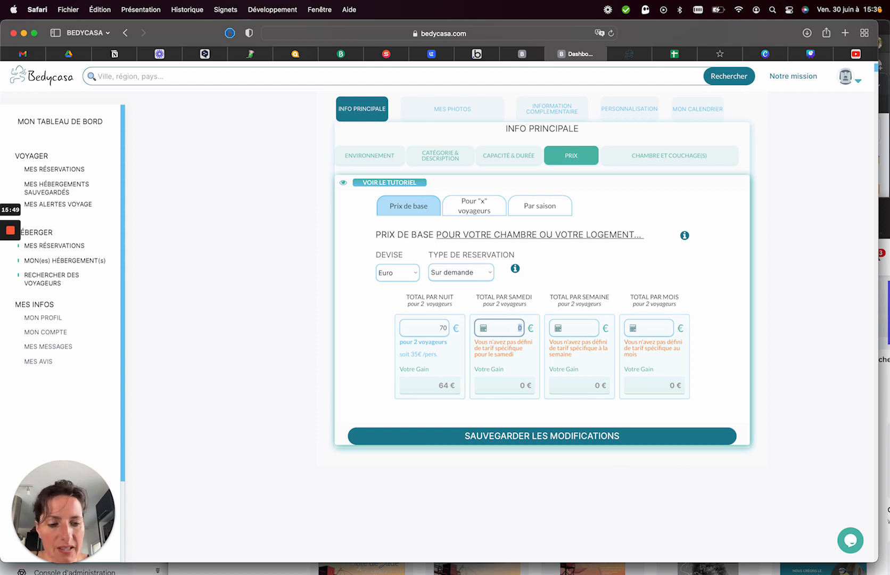
{"action": "left_click", "coordinate": [574, 335]}
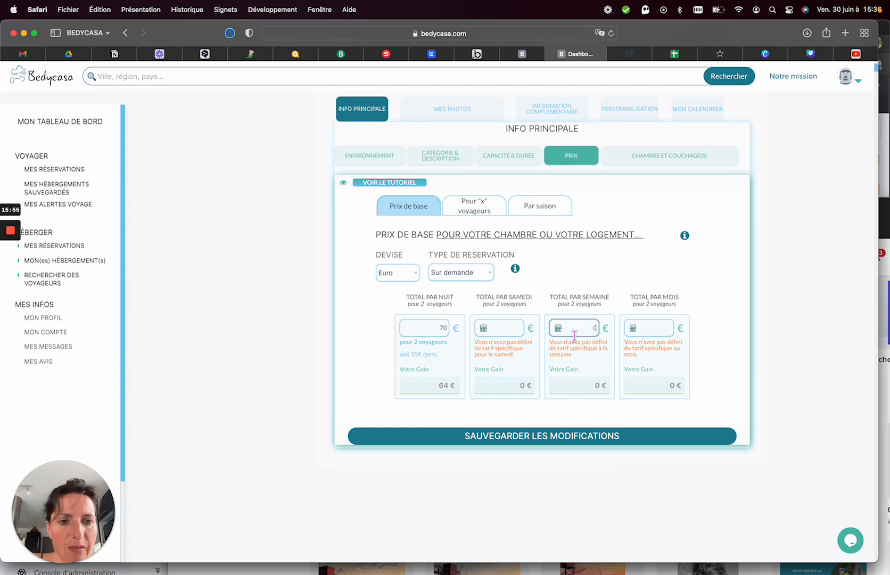
{"action": "double_click", "coordinate": [594, 327]}
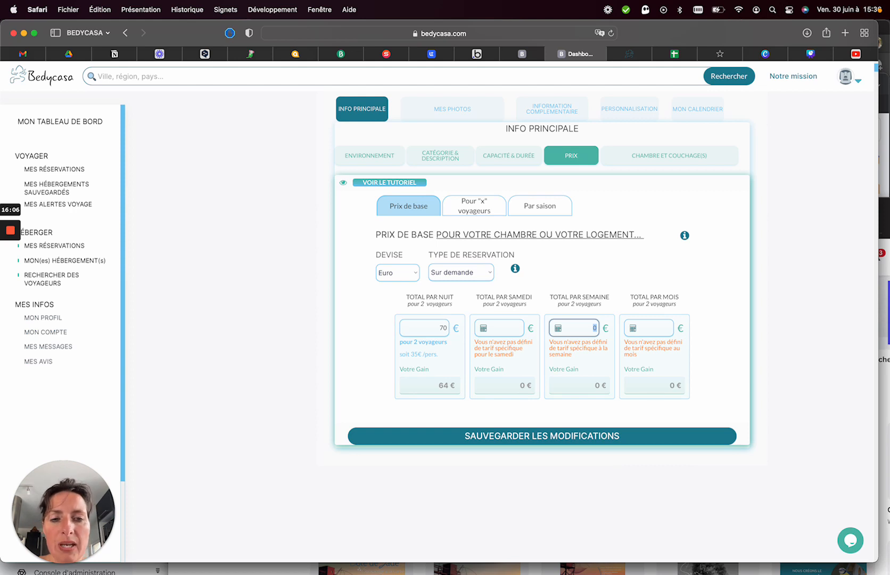
{"action": "left_click", "coordinate": [661, 331]}
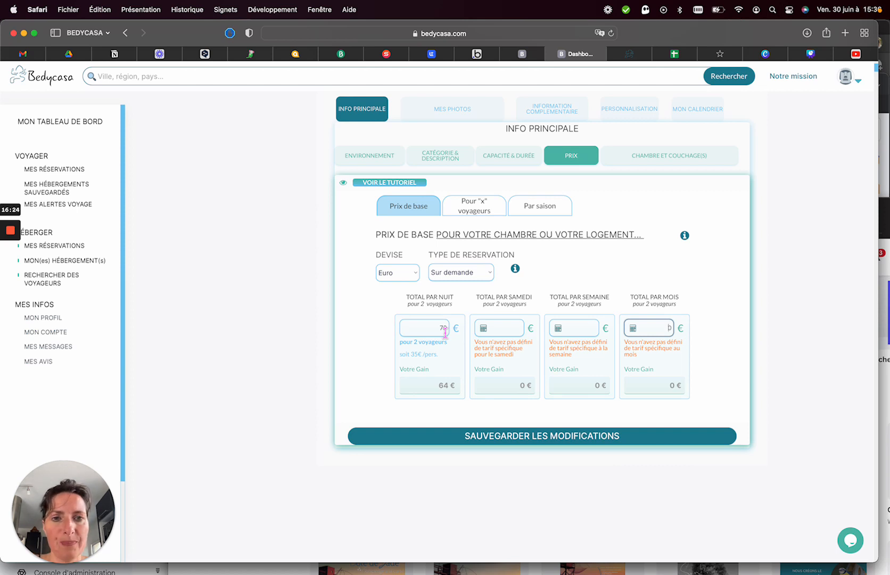
Save the base prices and check the available currencies, keeping Euro.
{"action": "left_click", "coordinate": [457, 435]}
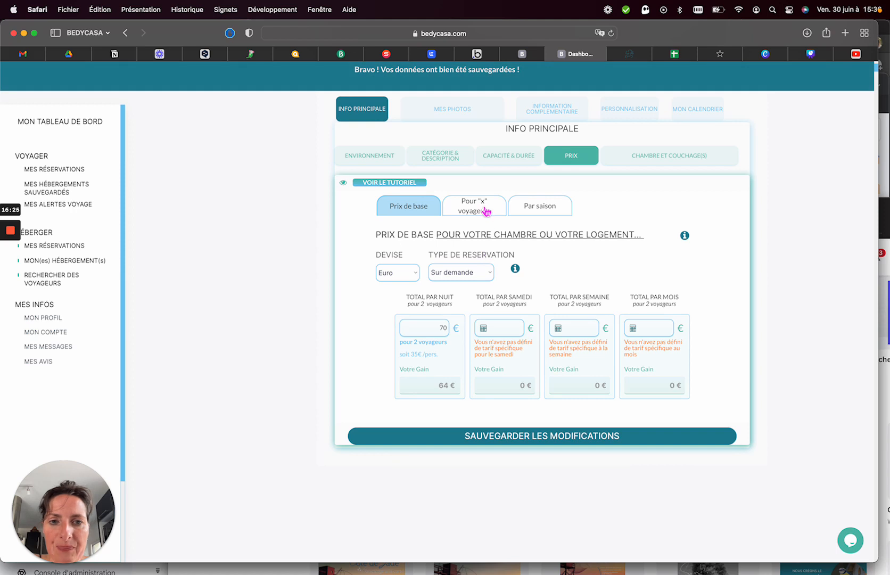
{"action": "left_click", "coordinate": [408, 272]}
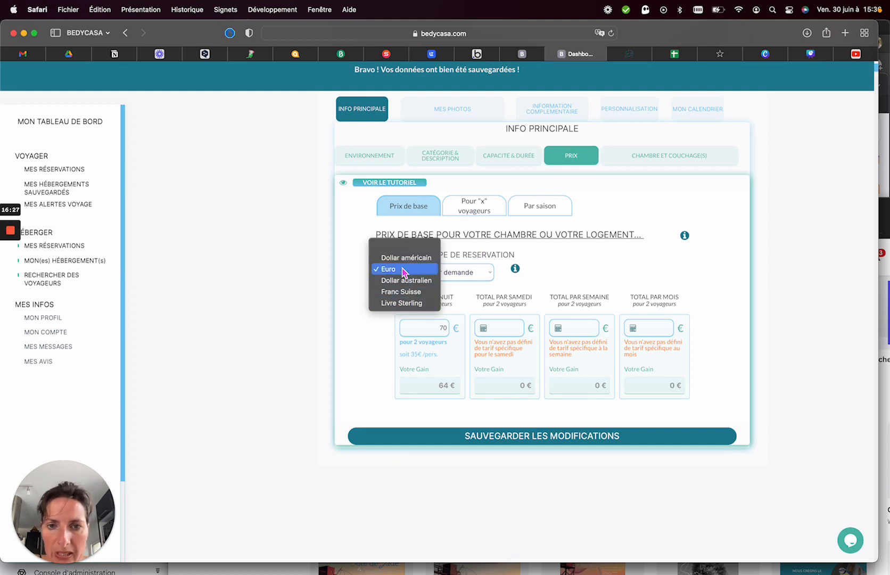
{"action": "left_click", "coordinate": [357, 285]}
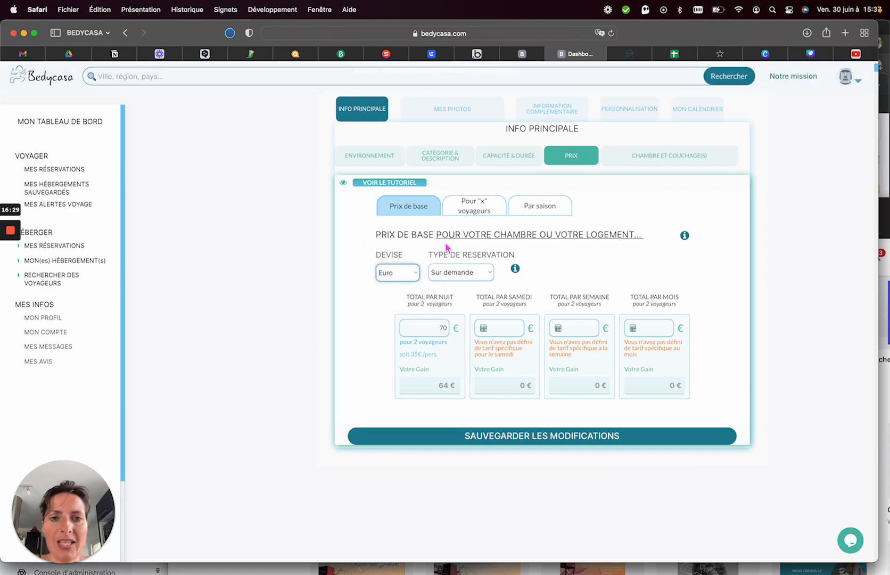
In the price adjustment by number of travellers, try 30% for one traveller, and change it to 60% of the base price.
{"action": "left_click", "coordinate": [475, 213]}
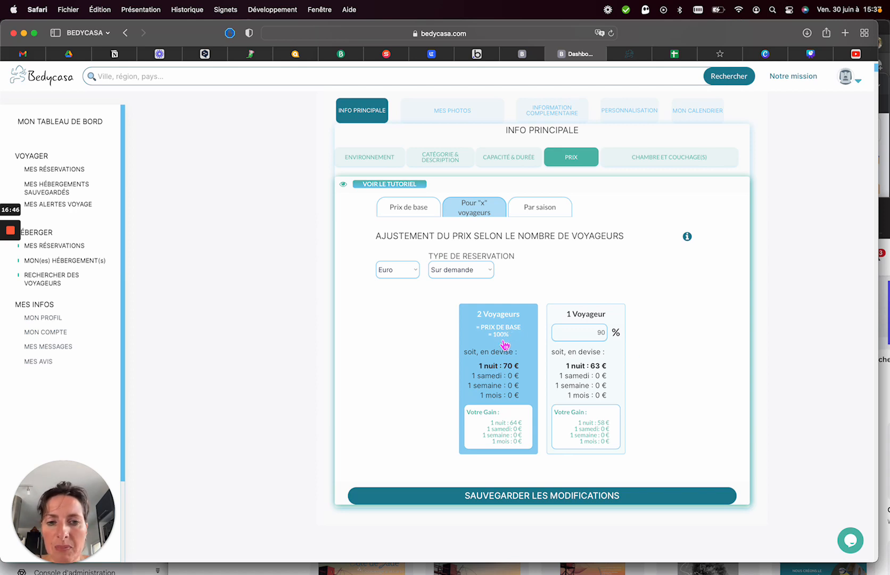
{"action": "left_click", "coordinate": [600, 331]}
{"action": "key", "text": "BackSpace"}
{"action": "key", "text": "BackSpace"}
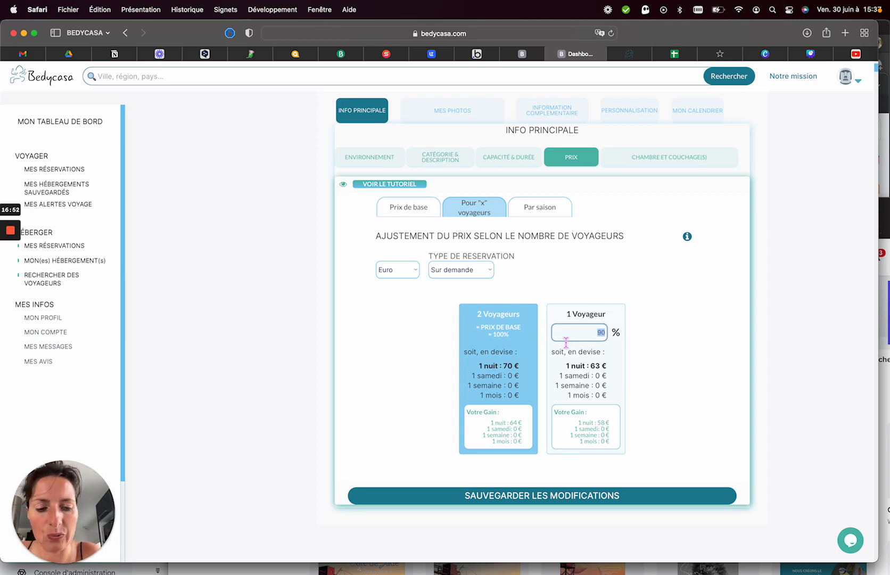
{"action": "type", "text": "3"}
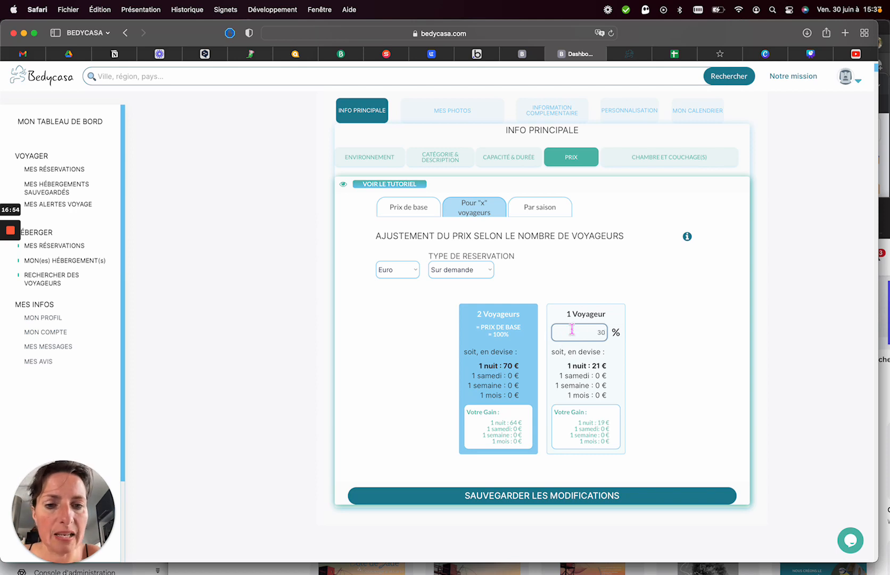
{"action": "left_click", "coordinate": [578, 310]}
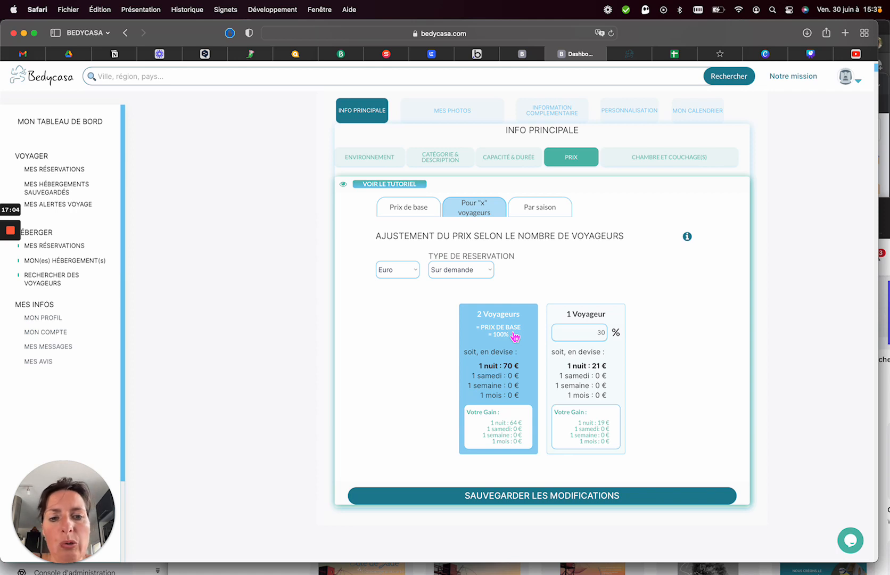
{"action": "left_click", "coordinate": [597, 334]}
{"action": "key", "text": "super+a"}
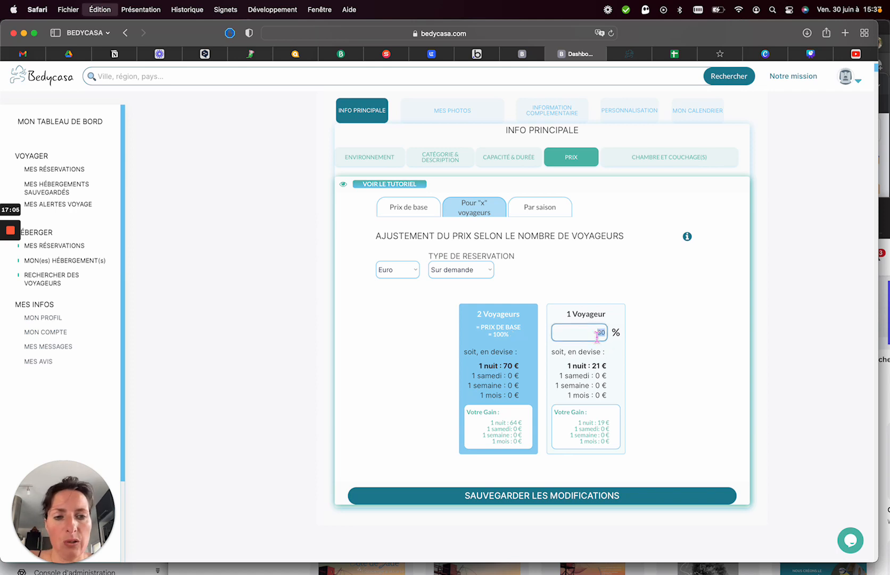
{"action": "type", "text": "60"}
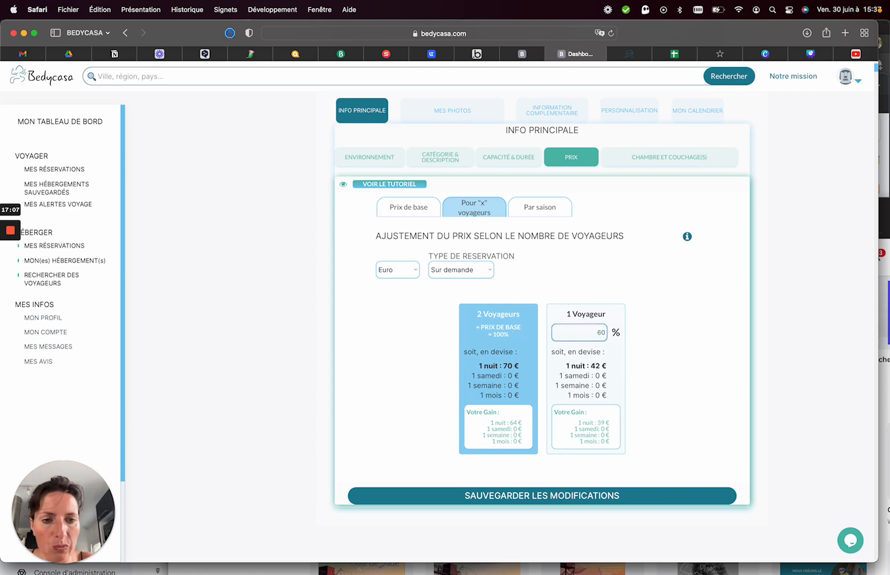
Set the price for one traveller to 70% of the base price, and save the price section from the seasonal adjustment.
{"action": "key", "text": "super+a"}
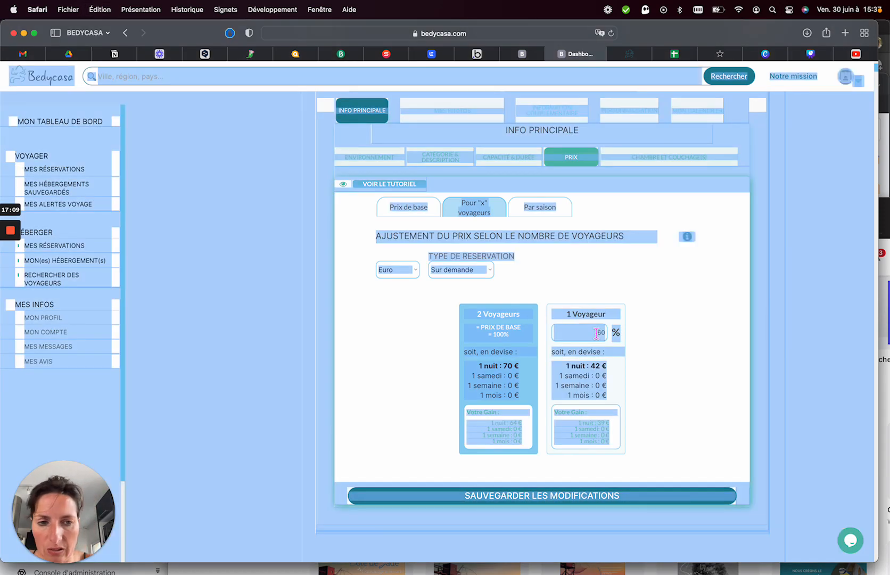
{"action": "left_click", "coordinate": [597, 333]}
{"action": "type", "text": "70"}
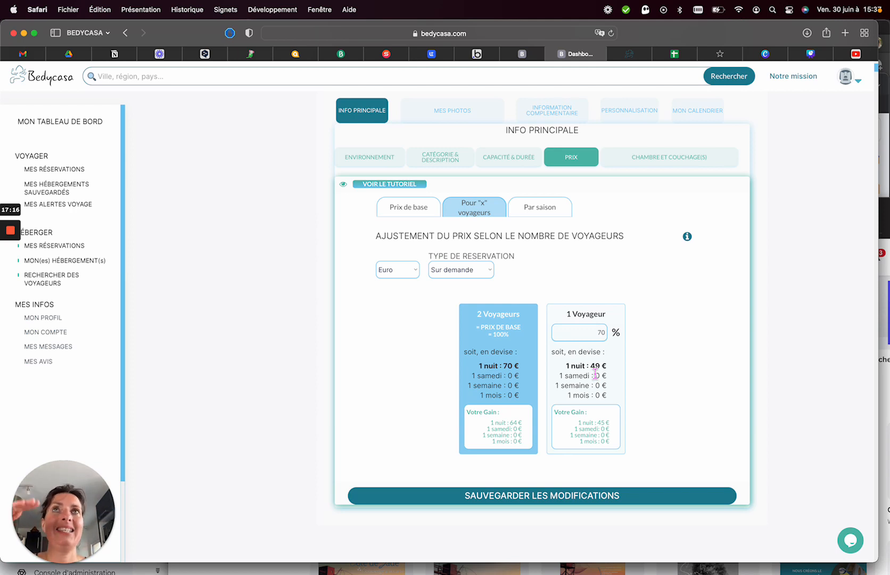
{"action": "left_click", "coordinate": [547, 217]}
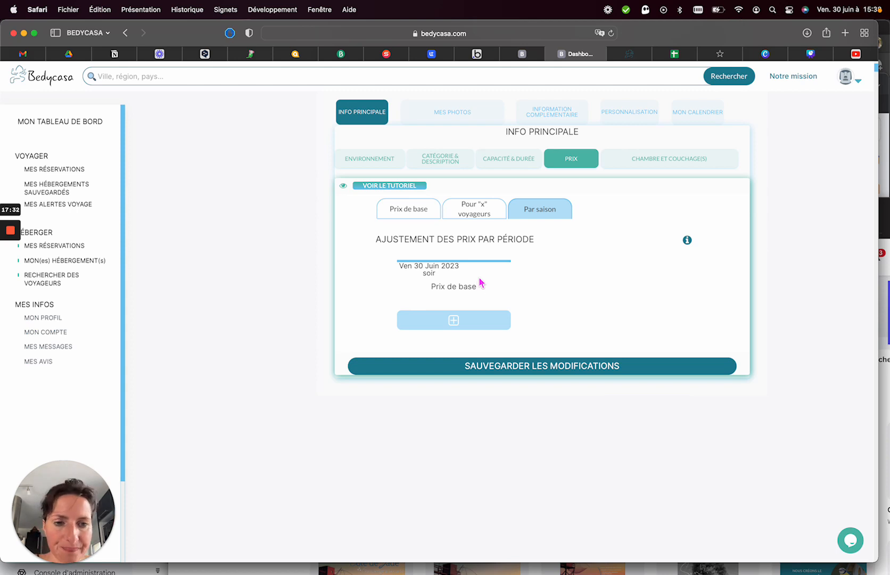
{"action": "left_click", "coordinate": [524, 366]}
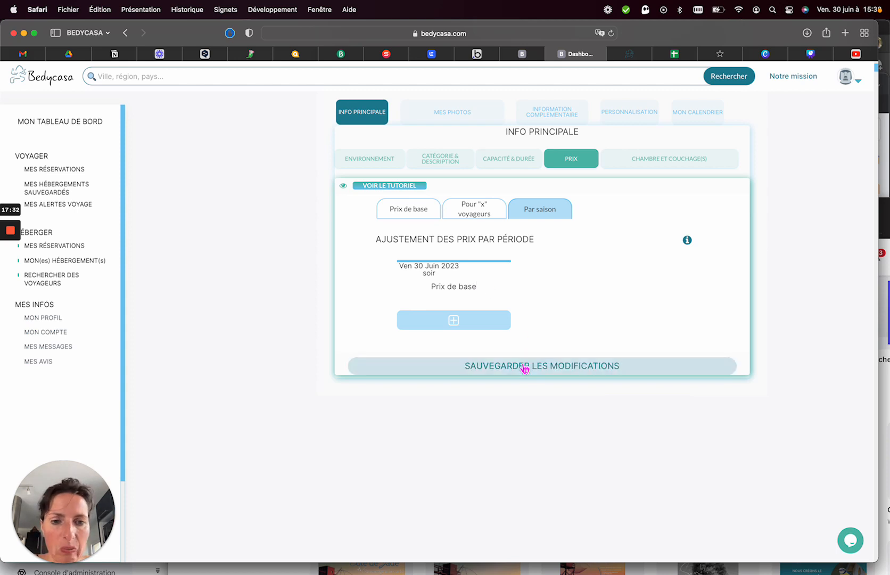
Review the bedroom and bed details, keeping the toilet type as Privé, and save the section.
{"action": "left_click", "coordinate": [645, 163]}
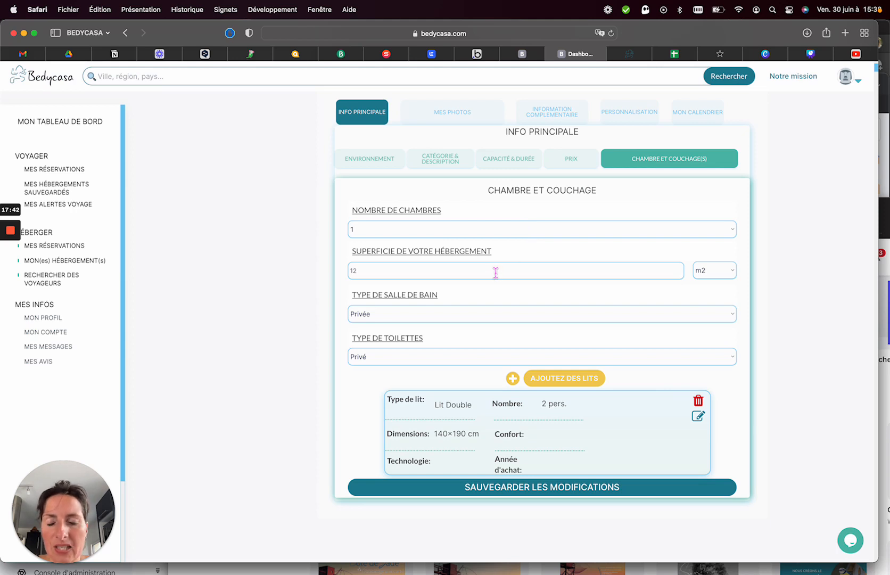
{"action": "left_click", "coordinate": [441, 360]}
{"action": "left_click", "coordinate": [340, 411]}
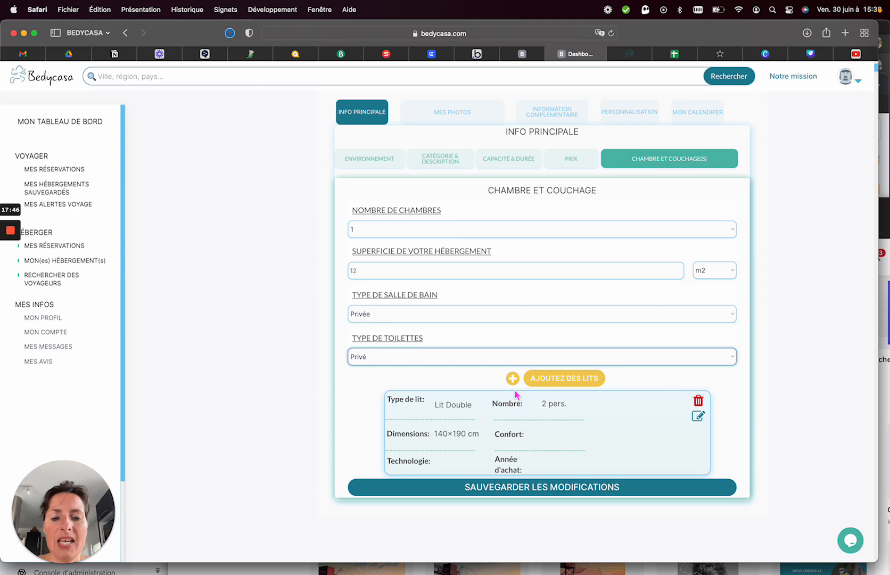
{"action": "left_click", "coordinate": [510, 493]}
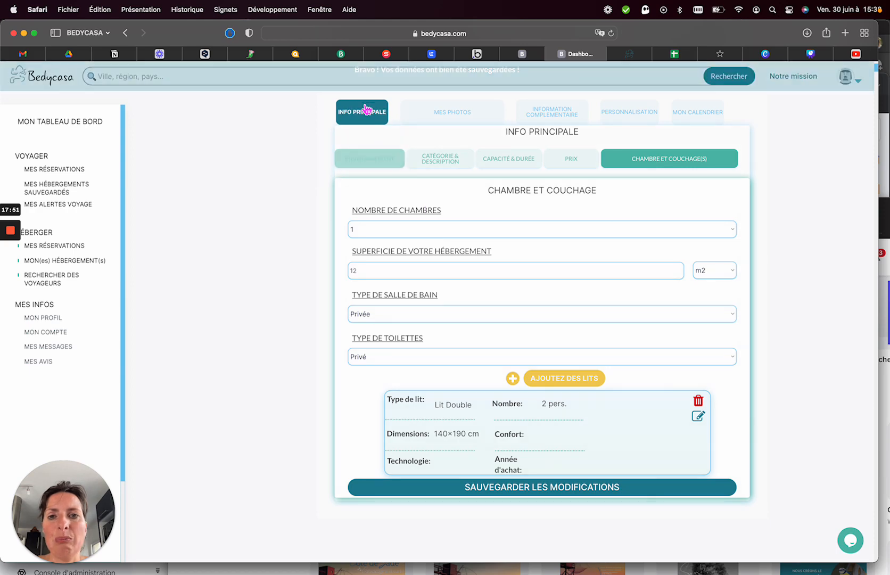
Upload the photos IMG_0502.jpg, IMG_0286.jpg and 6 fontaine piscine.jpg from the Téléchargements folder to the accommodation.
{"action": "left_click", "coordinate": [437, 120]}
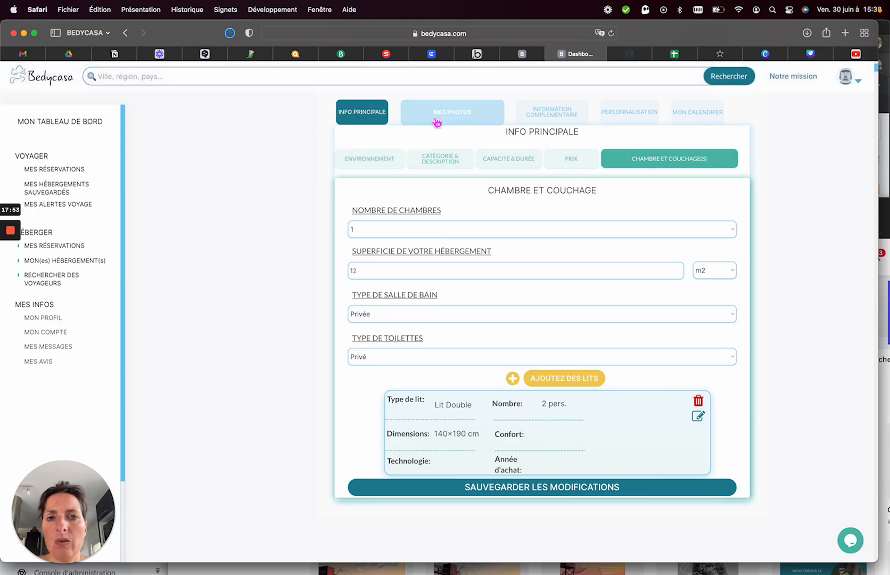
{"action": "left_click", "coordinate": [545, 212]}
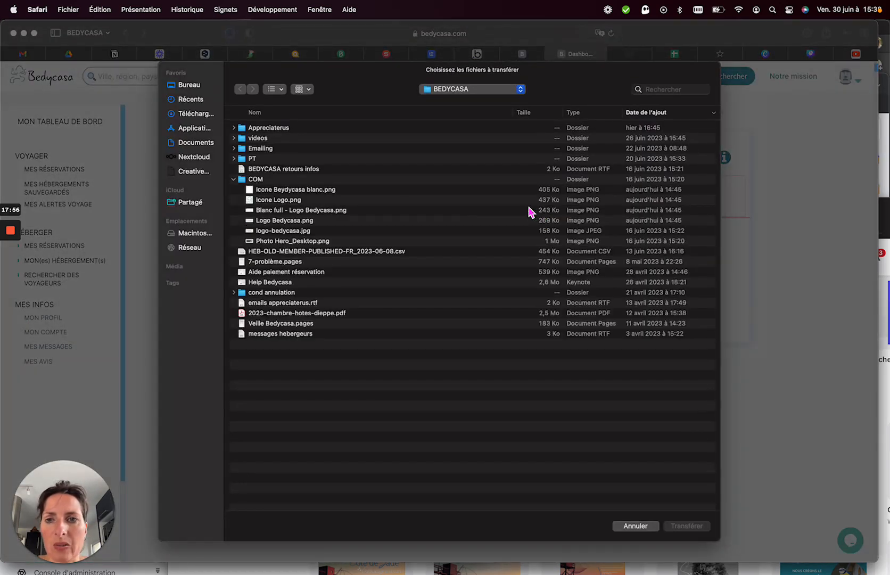
{"action": "left_click", "coordinate": [210, 114]}
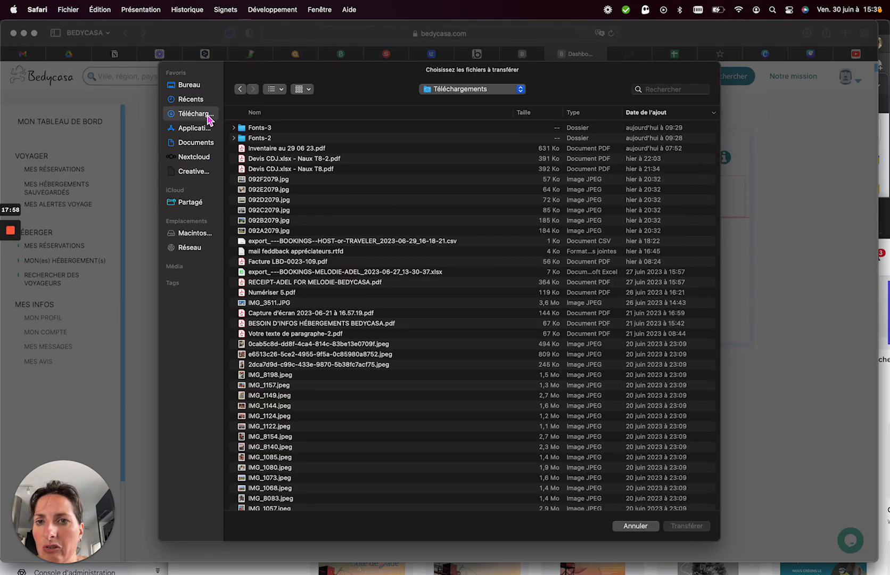
{"action": "scroll", "coordinate": [285, 221], "scroll_direction": "down", "scroll_amount": 5}
{"action": "scroll", "coordinate": [286, 221], "scroll_direction": "down", "scroll_amount": 15}
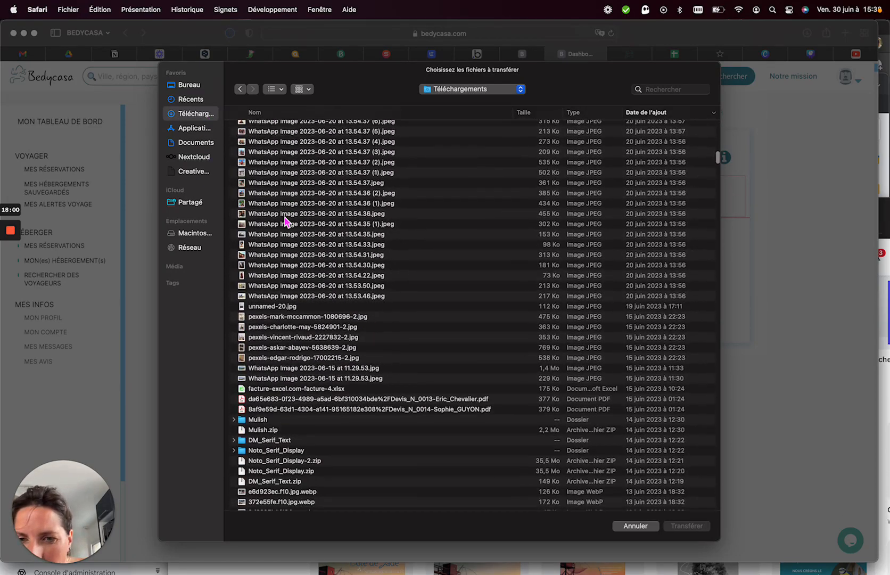
{"action": "scroll", "coordinate": [287, 222], "scroll_direction": "down", "scroll_amount": 10}
{"action": "scroll", "coordinate": [287, 222], "scroll_direction": "up", "scroll_amount": 4}
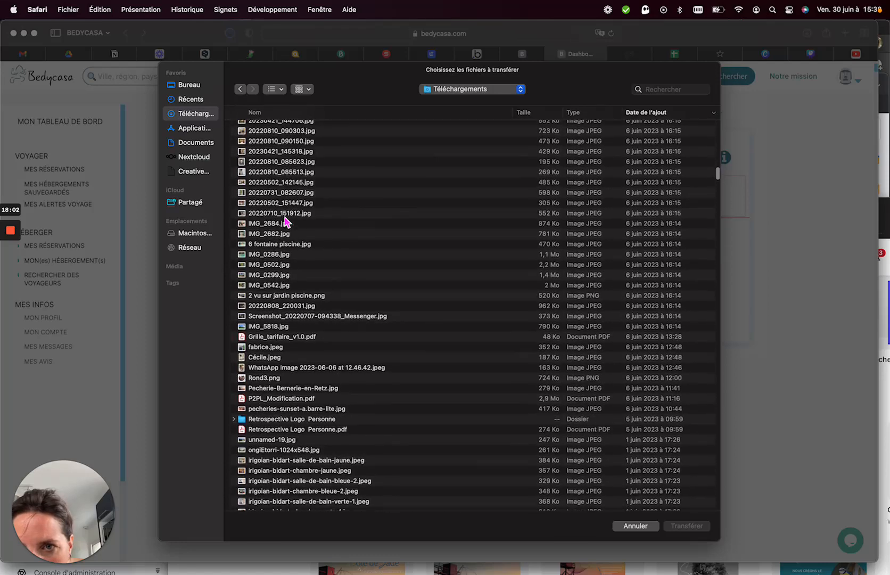
{"action": "left_click", "coordinate": [273, 269]}
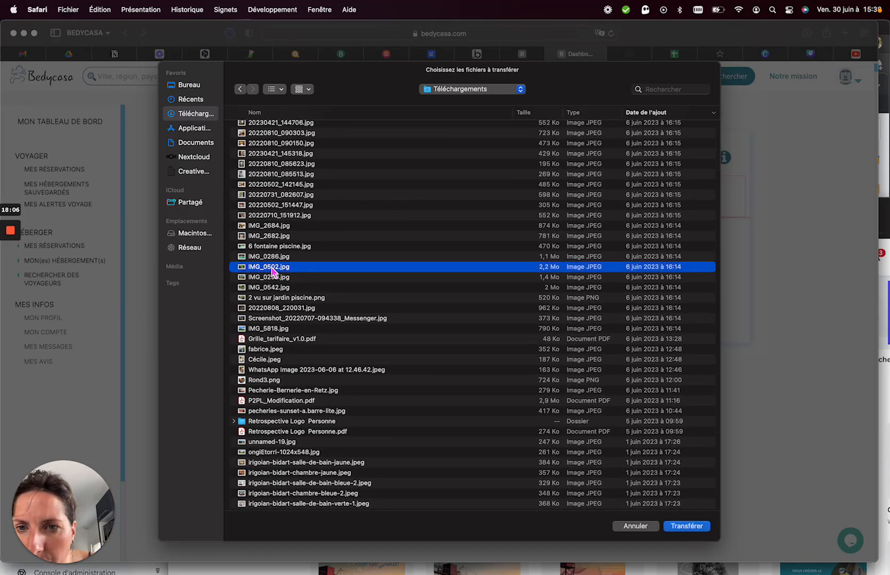
{"action": "key", "text": "shift+Up"}
{"action": "key", "text": "shift+Up"}
{"action": "key", "text": "Return"}
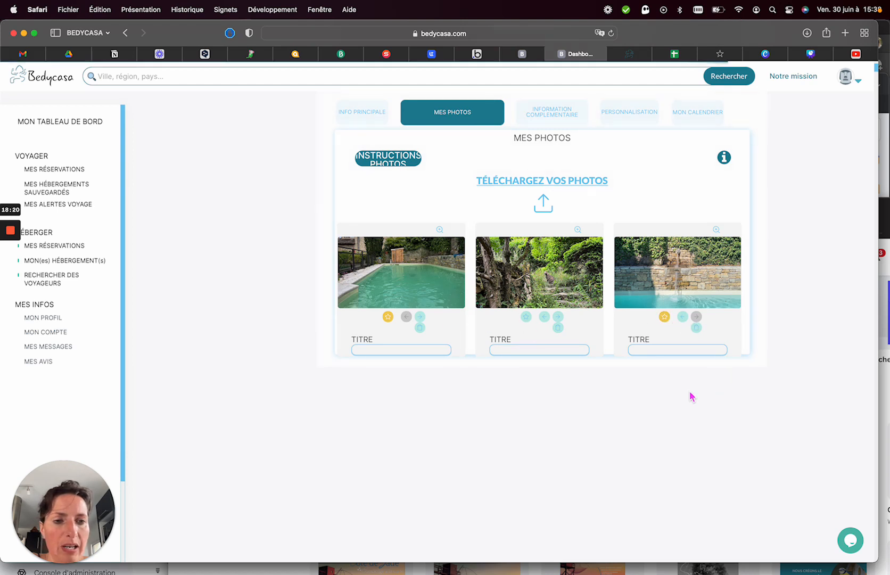
Star the pool fountain photo as the only highlighted photo, and check its title field.
{"action": "left_click", "coordinate": [664, 318]}
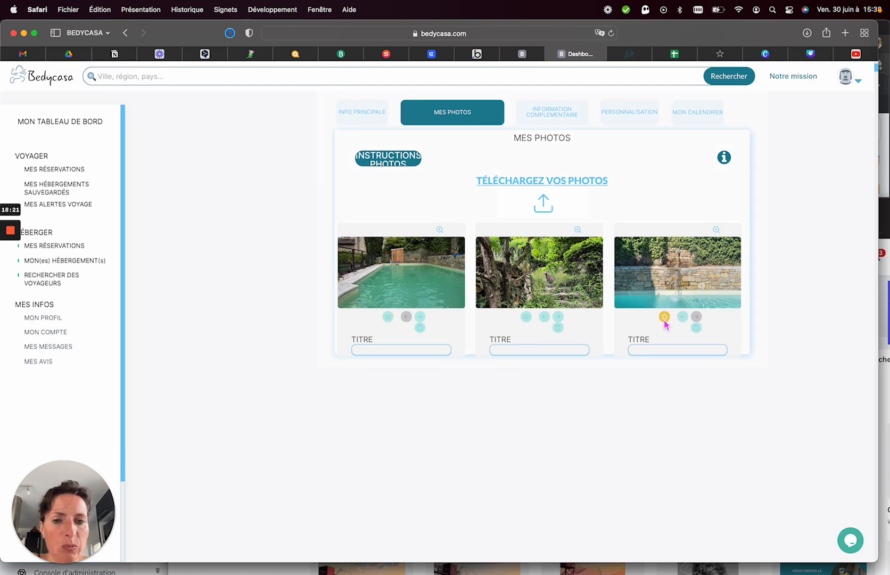
{"action": "left_click", "coordinate": [656, 349]}
{"action": "left_click", "coordinate": [663, 380]}
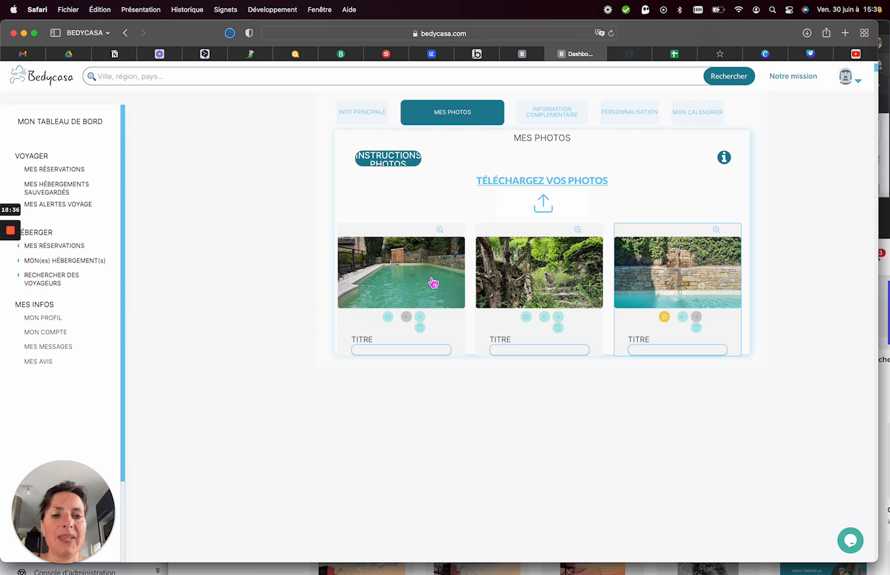
Examine the complementary information about the accommodation and browse the equipment choices without adding any.
{"action": "left_click", "coordinate": [549, 125]}
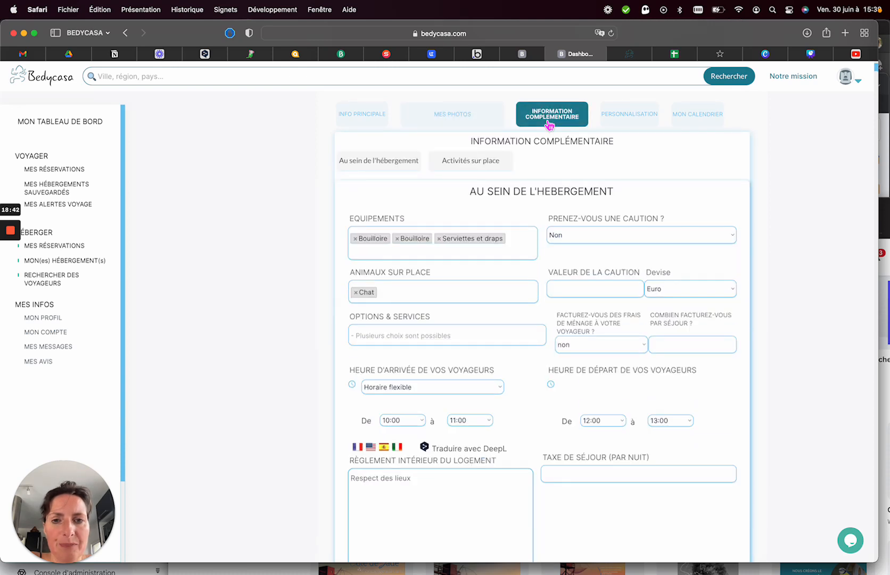
{"action": "scroll", "coordinate": [478, 247], "scroll_direction": "down", "scroll_amount": 3}
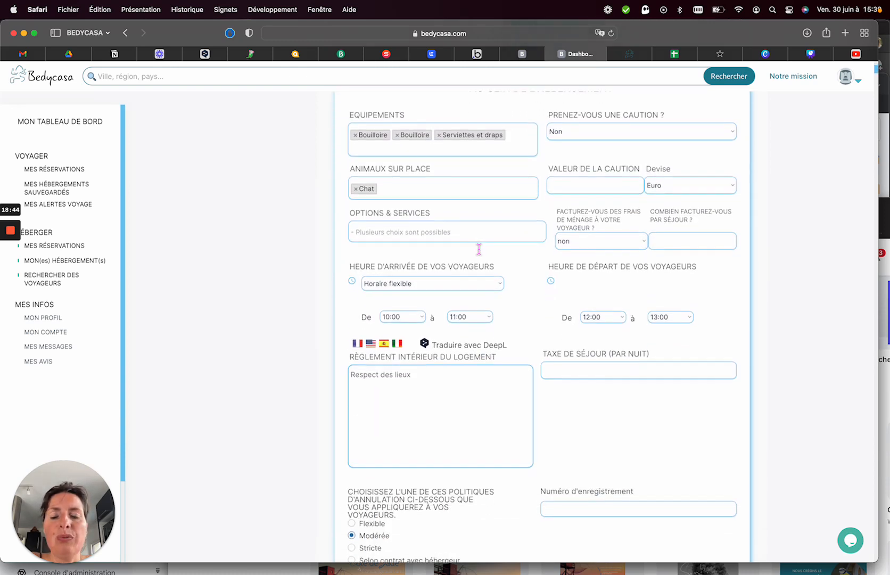
{"action": "scroll", "coordinate": [478, 249], "scroll_direction": "up", "scroll_amount": 1}
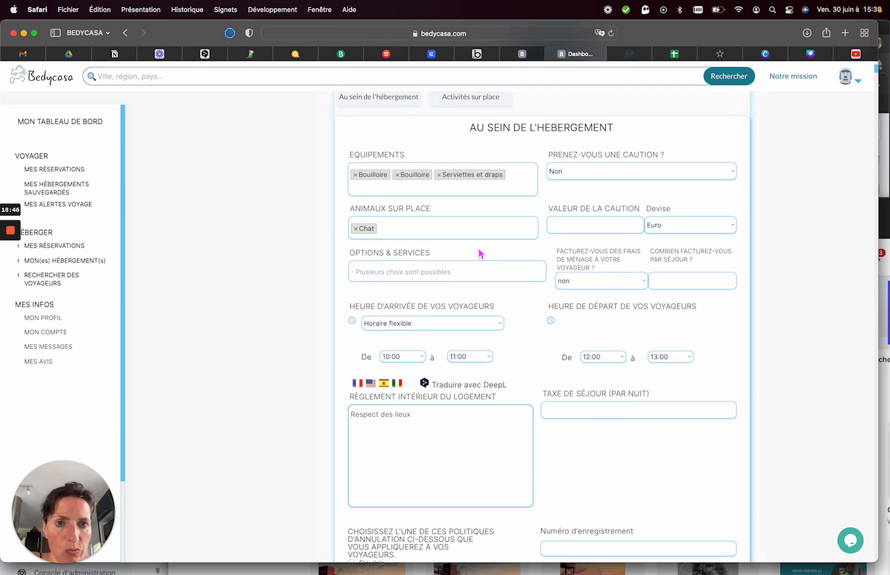
{"action": "scroll", "coordinate": [479, 252], "scroll_direction": "up", "scroll_amount": 1}
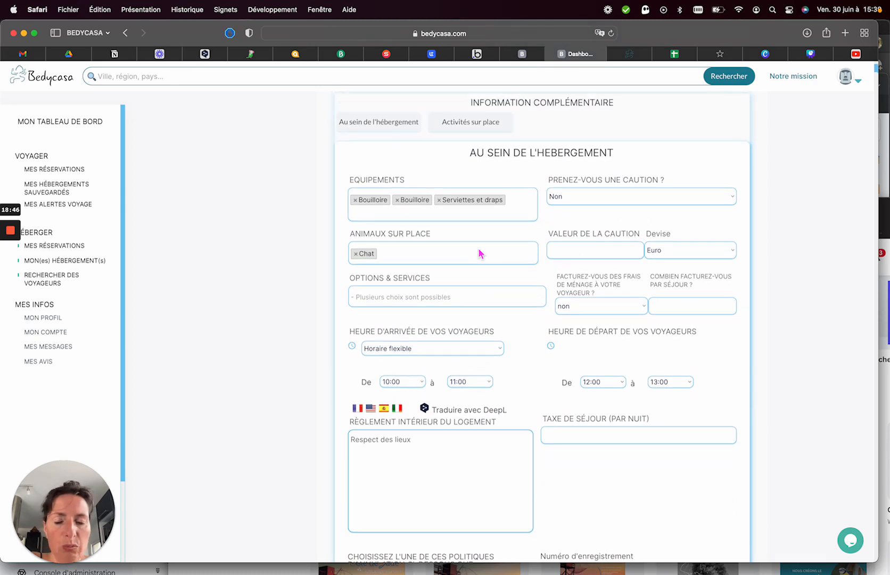
{"action": "left_click", "coordinate": [439, 215]}
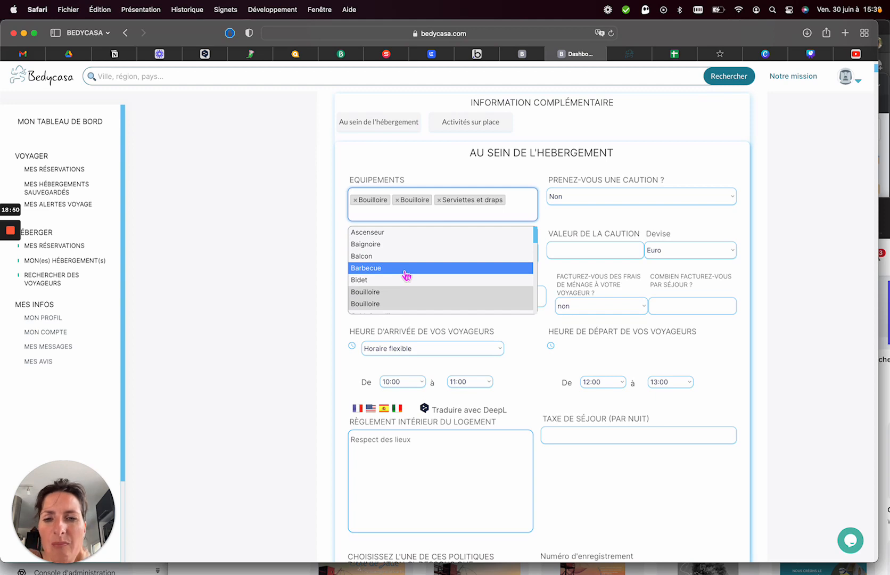
{"action": "scroll", "coordinate": [408, 282], "scroll_direction": "down", "scroll_amount": 5}
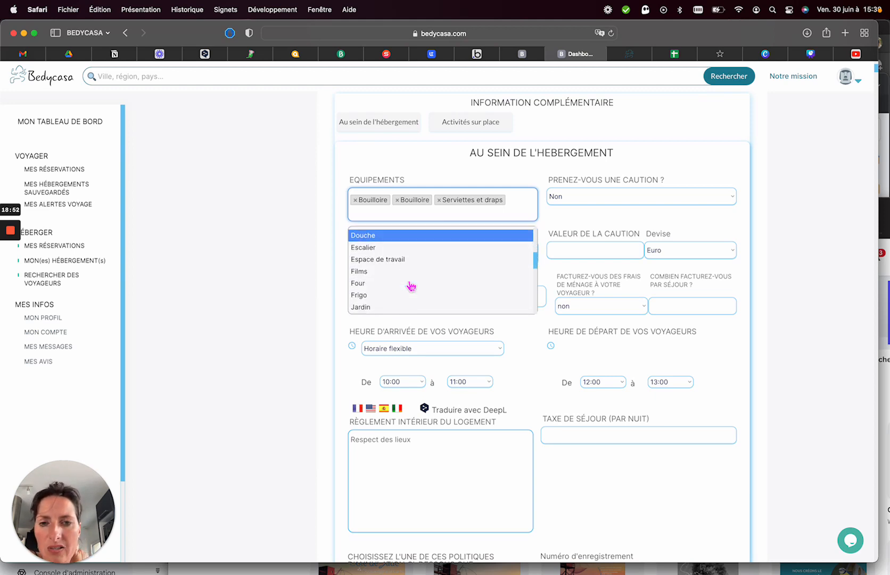
{"action": "scroll", "coordinate": [411, 286], "scroll_direction": "down", "scroll_amount": 8}
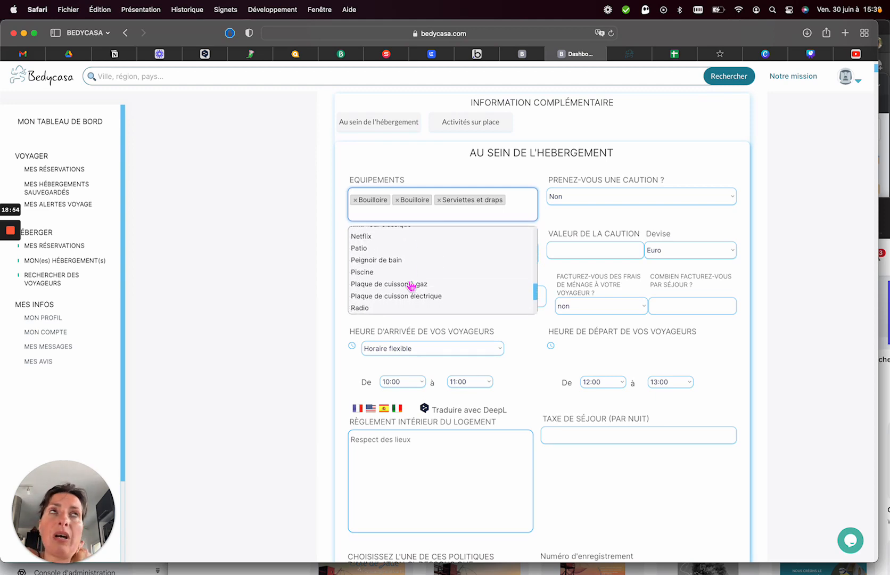
{"action": "left_click", "coordinate": [292, 280]}
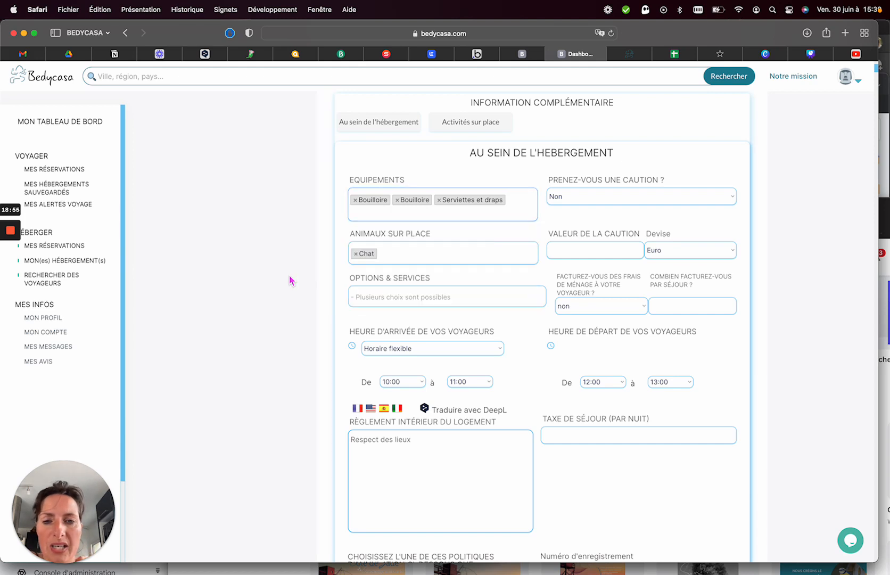
Replace Chat with NAC in the animals on site, and look through the other animal choices.
{"action": "left_click", "coordinate": [391, 259]}
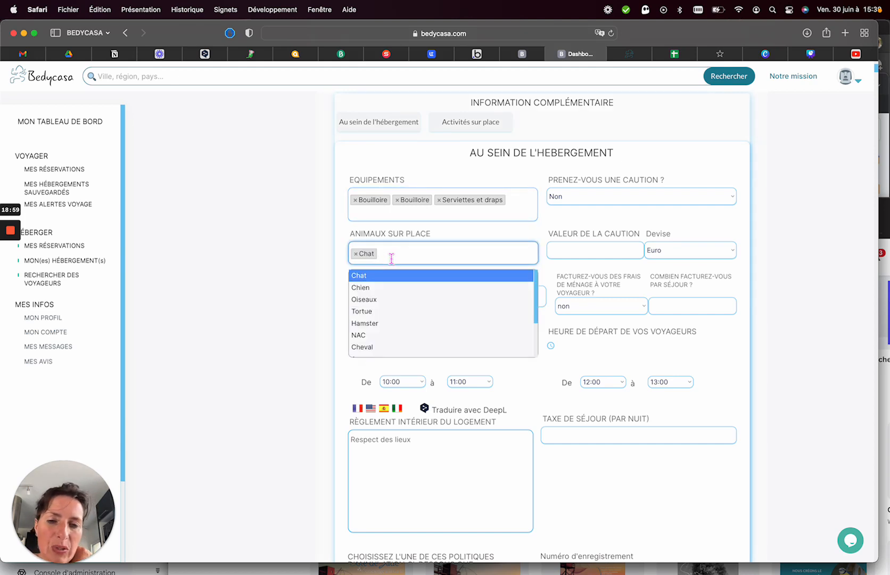
{"action": "left_click", "coordinate": [371, 336]}
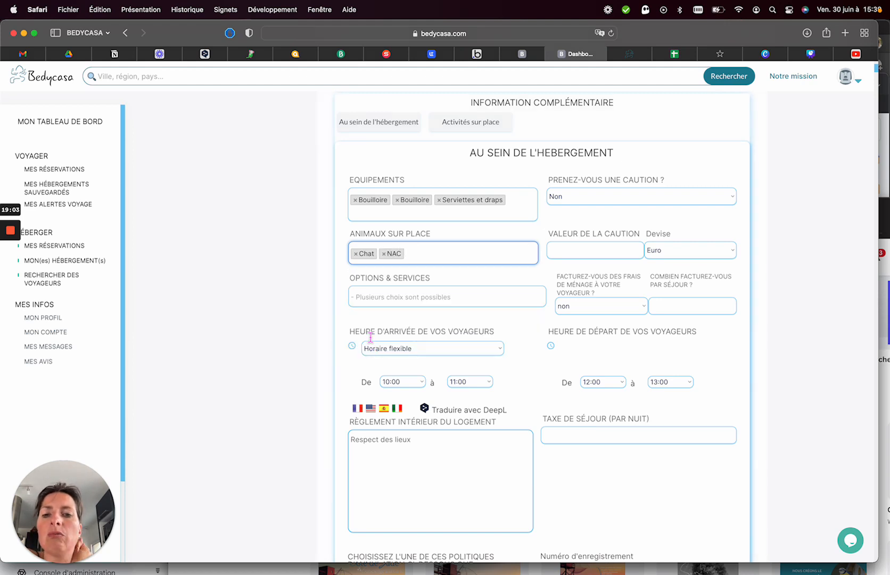
{"action": "left_click", "coordinate": [355, 254]}
{"action": "scroll", "coordinate": [391, 330], "scroll_direction": "down", "scroll_amount": 2}
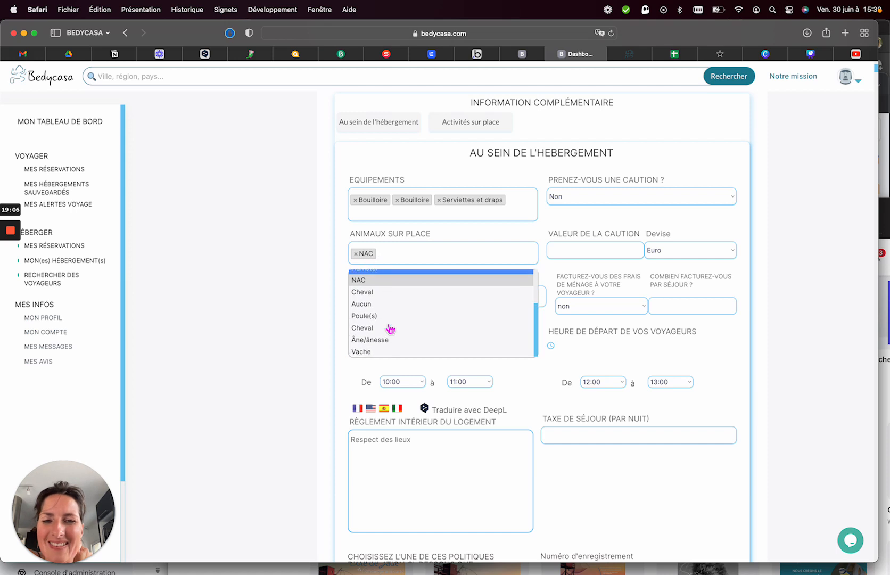
{"action": "left_click", "coordinate": [379, 252]}
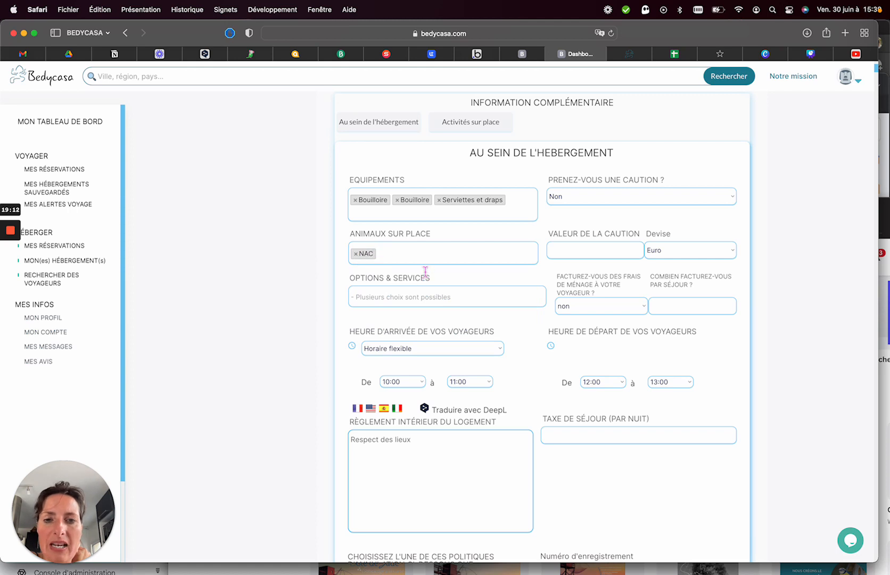
Browse the available options and services without selecting any.
{"action": "left_click", "coordinate": [410, 296]}
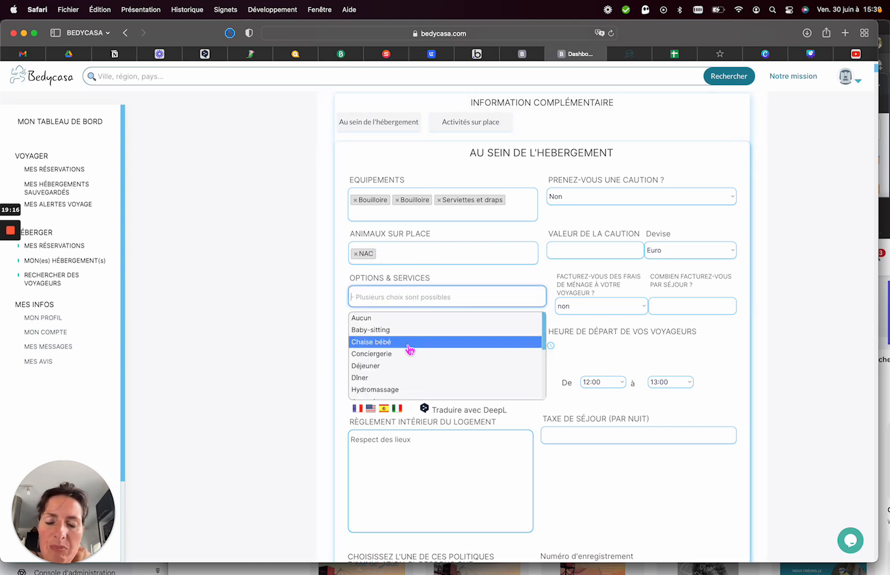
{"action": "scroll", "coordinate": [409, 348], "scroll_direction": "down", "scroll_amount": 5}
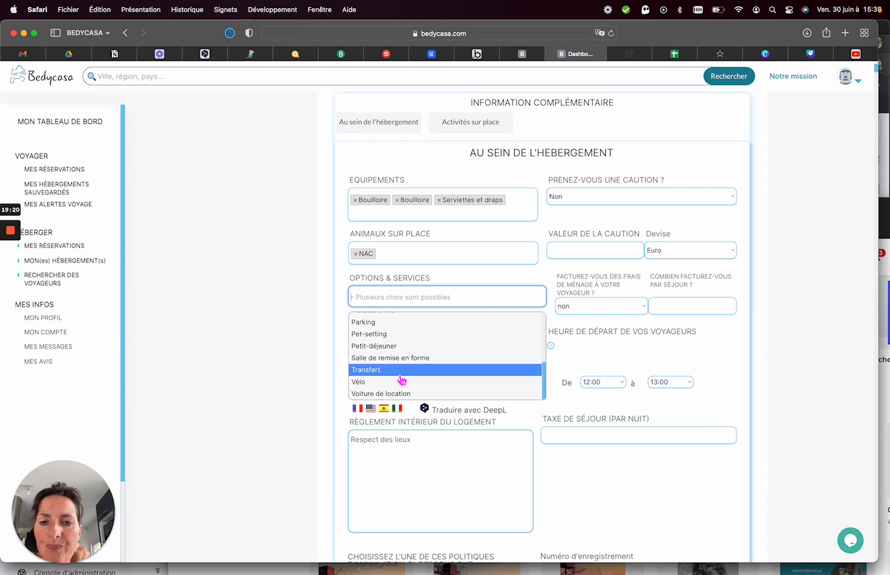
{"action": "scroll", "coordinate": [399, 373], "scroll_direction": "up", "scroll_amount": 5}
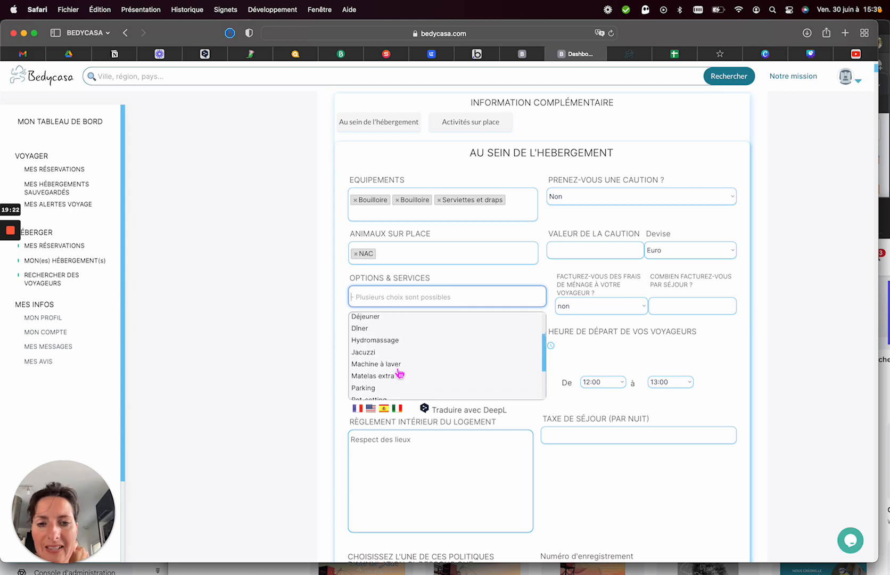
{"action": "left_click", "coordinate": [594, 225]}
Try Oui for taking a deposit, check the deposit value field, and return the answer to Non.
{"action": "left_click", "coordinate": [593, 197]}
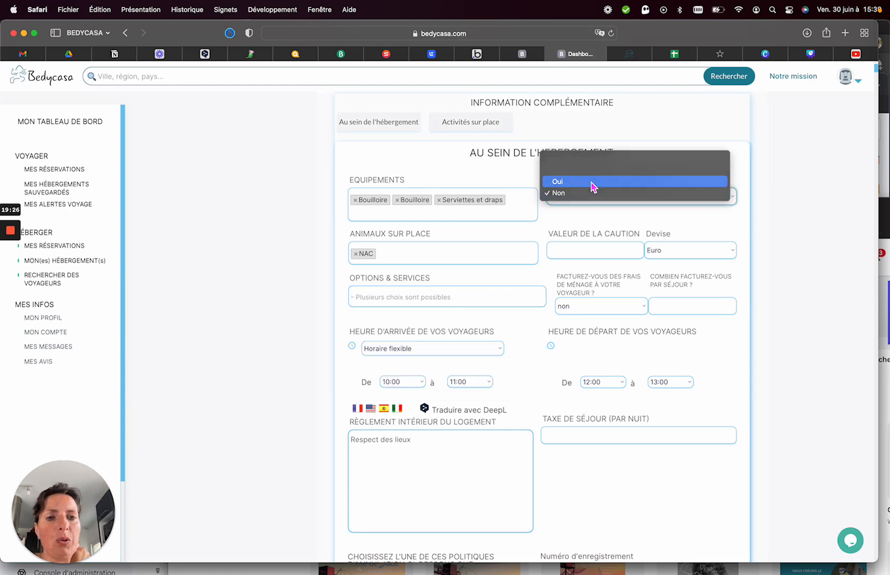
{"action": "left_click", "coordinate": [593, 182]}
{"action": "left_click", "coordinate": [584, 259]}
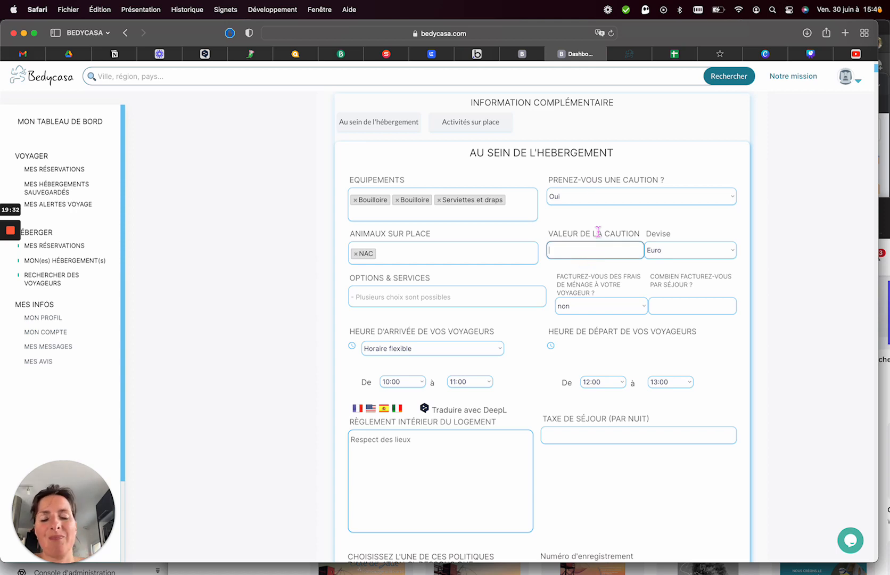
{"action": "left_click", "coordinate": [596, 201]}
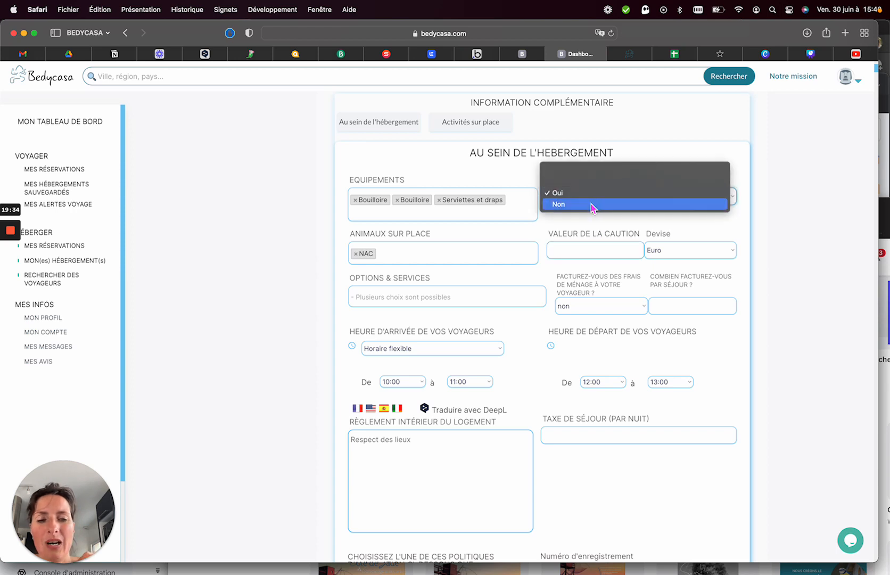
{"action": "left_click", "coordinate": [592, 206]}
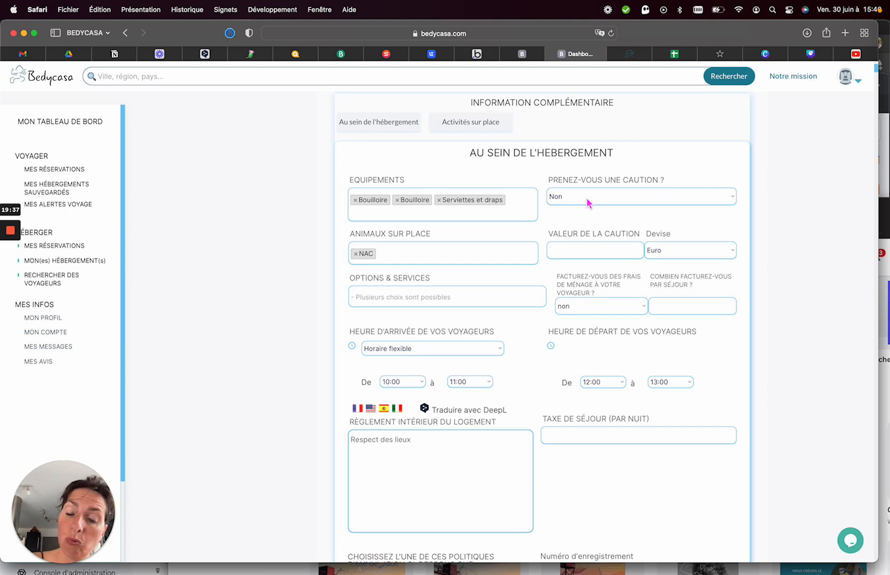
Check the choices for charging travellers a cleaning fee and keep the answer at non.
{"action": "left_click", "coordinate": [574, 309]}
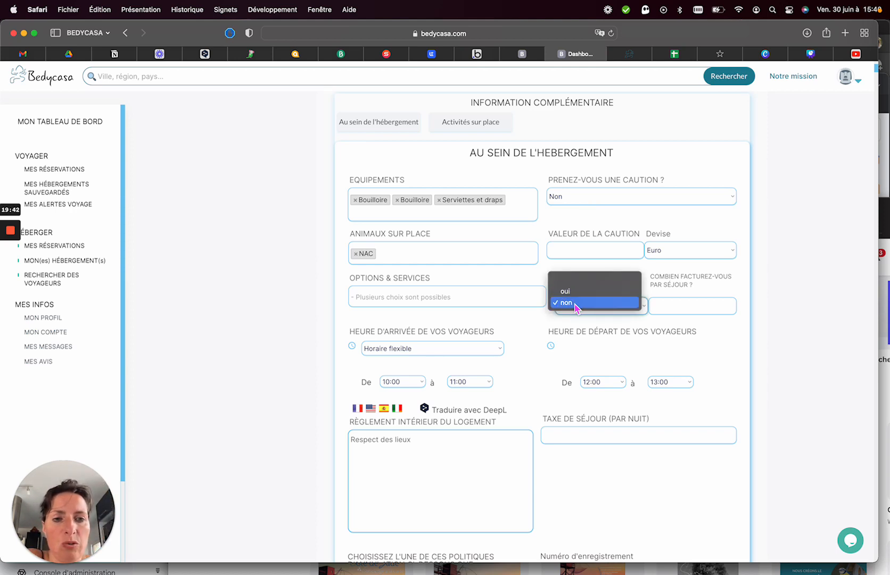
{"action": "left_click", "coordinate": [575, 308]}
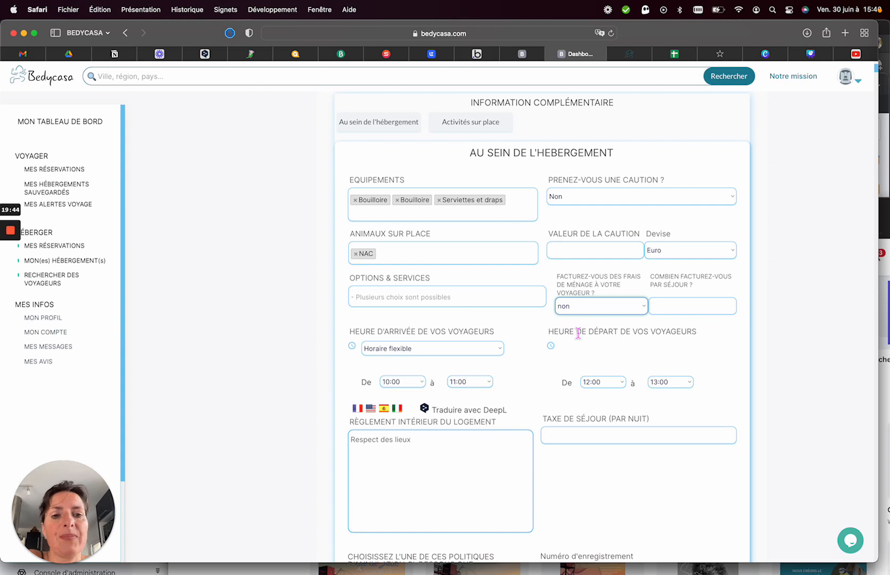
{"action": "scroll", "coordinate": [535, 322], "scroll_direction": "down", "scroll_amount": 2}
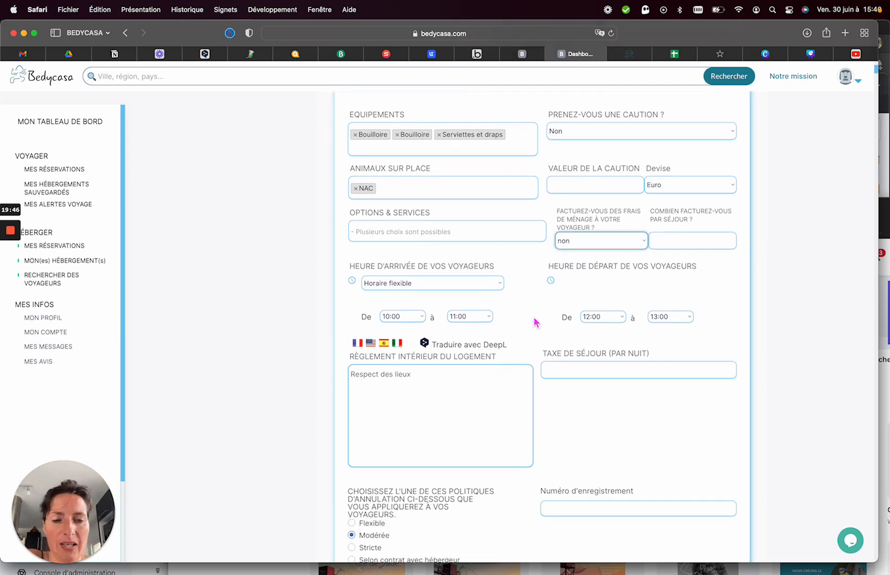
{"action": "scroll", "coordinate": [535, 322], "scroll_direction": "down", "scroll_amount": 2}
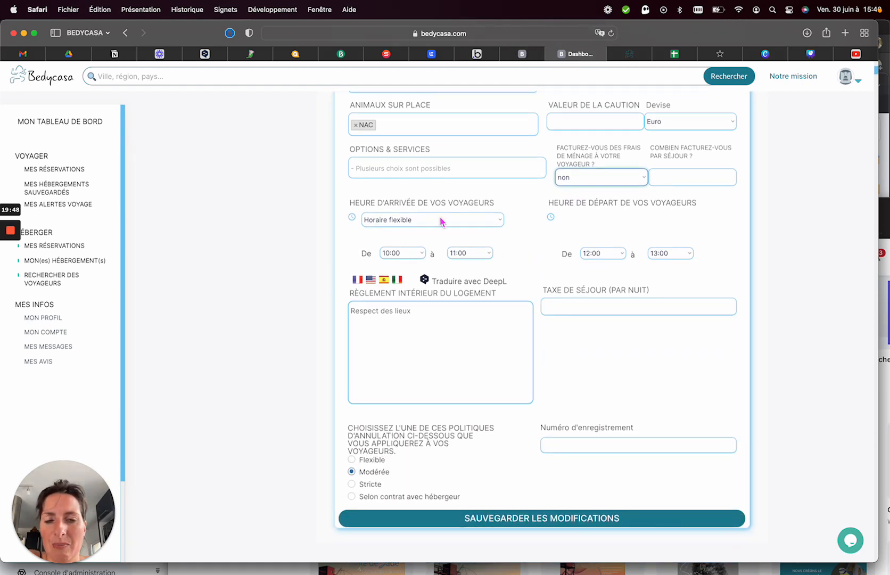
Try the blank choice for the travellers' arrival time and set it back to Horaire flexible.
{"action": "left_click", "coordinate": [424, 219]}
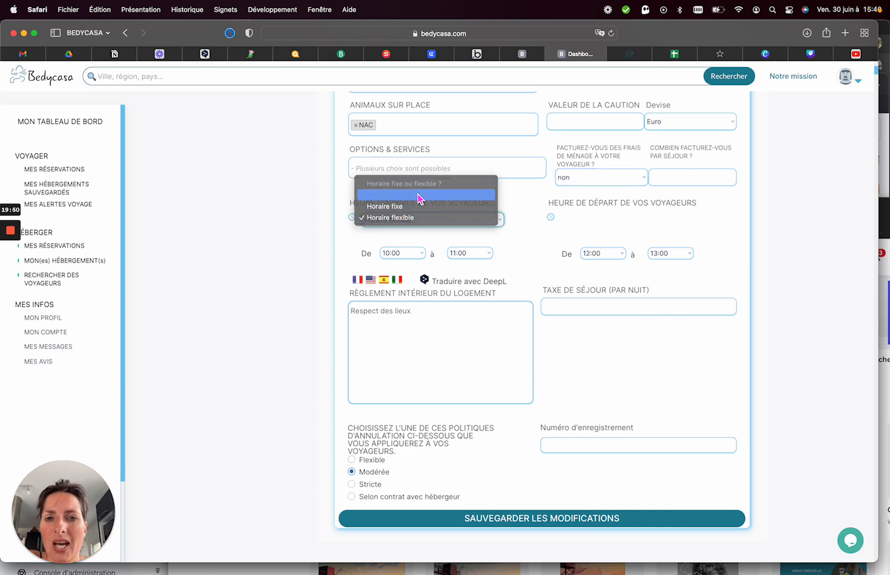
{"action": "left_click", "coordinate": [420, 198]}
{"action": "left_click", "coordinate": [420, 222]}
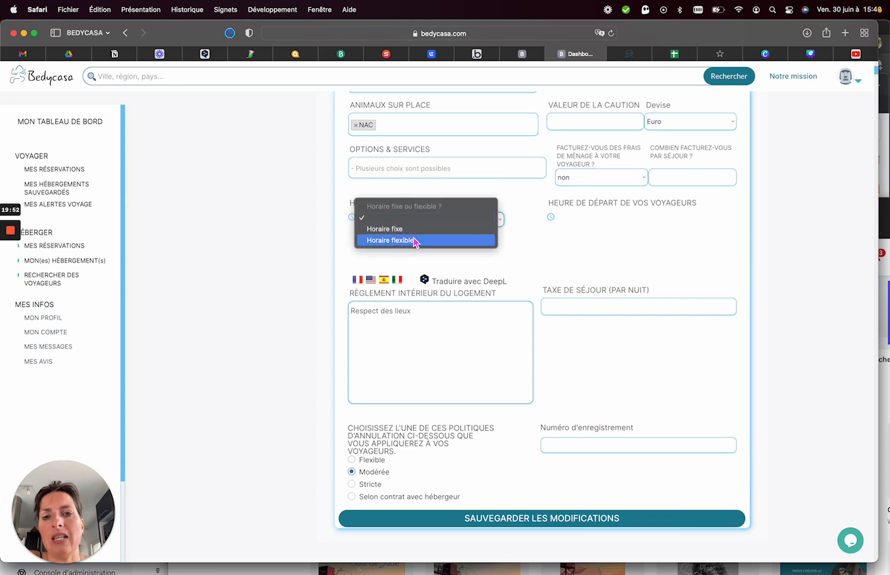
{"action": "left_click", "coordinate": [414, 241]}
Clear the house rules text and undo the deletion.
{"action": "scroll", "coordinate": [499, 293], "scroll_direction": "down", "scroll_amount": 1}
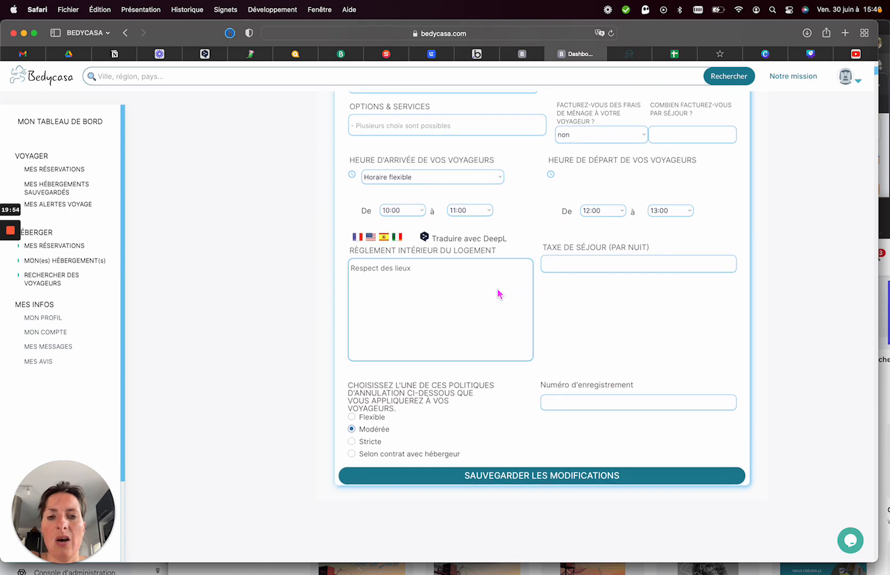
{"action": "left_click", "coordinate": [438, 288]}
{"action": "key", "text": "super+a"}
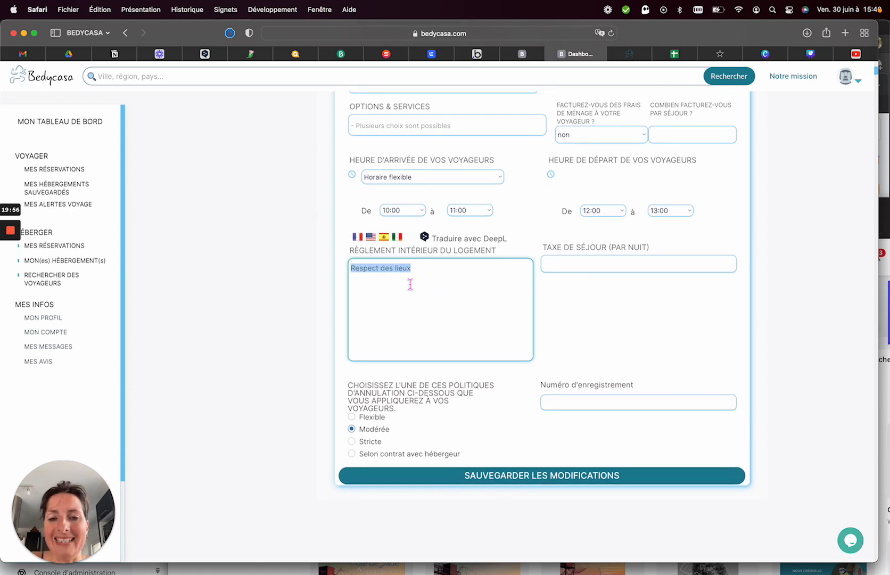
{"action": "key", "text": "BackSpace"}
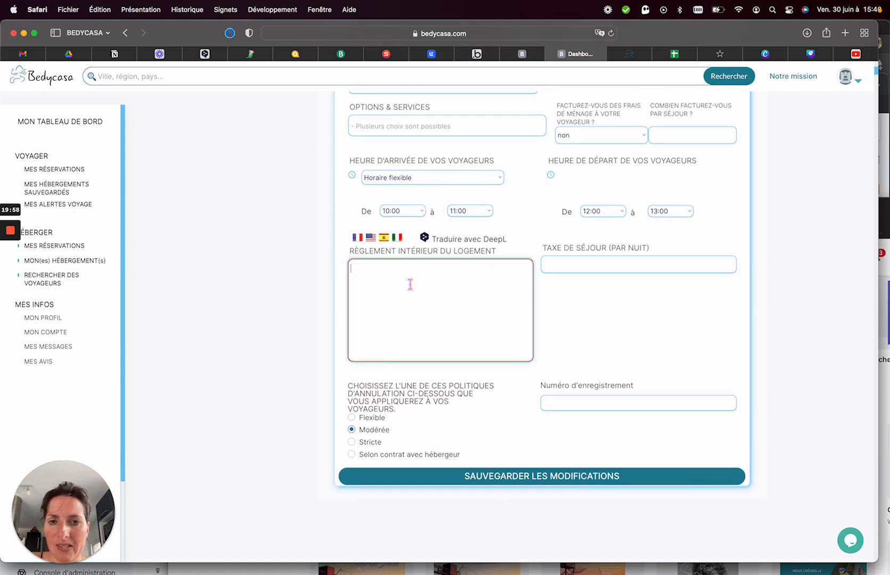
{"action": "key", "text": "super+z"}
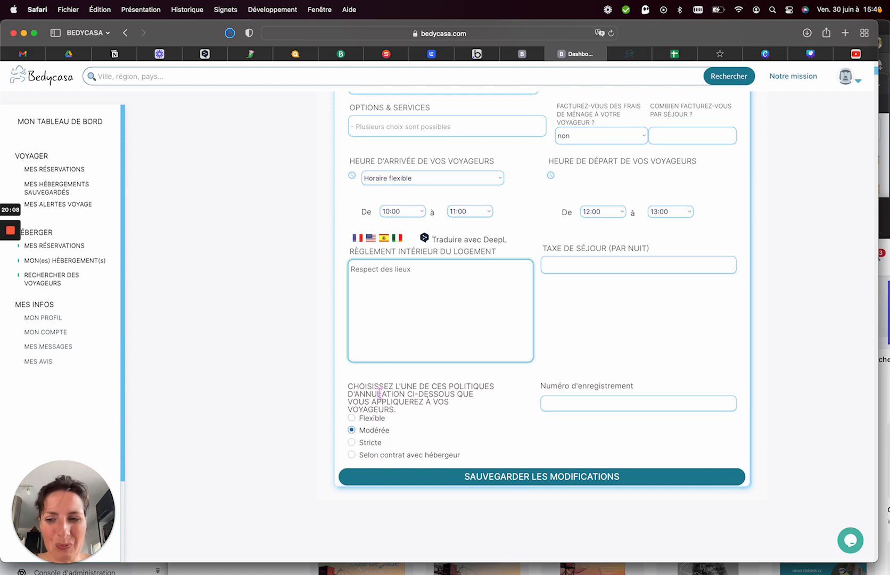
Try the Flexible, Modérée, Stricte and Selon contrat avec hébergeur cancellation policies in turn, closing their explanations.
{"action": "left_click", "coordinate": [366, 421]}
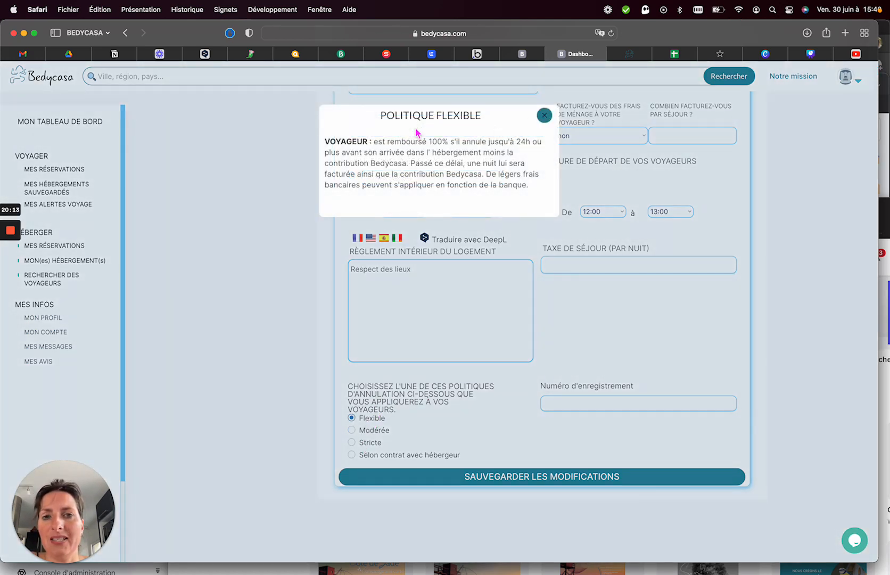
{"action": "left_click", "coordinate": [544, 115]}
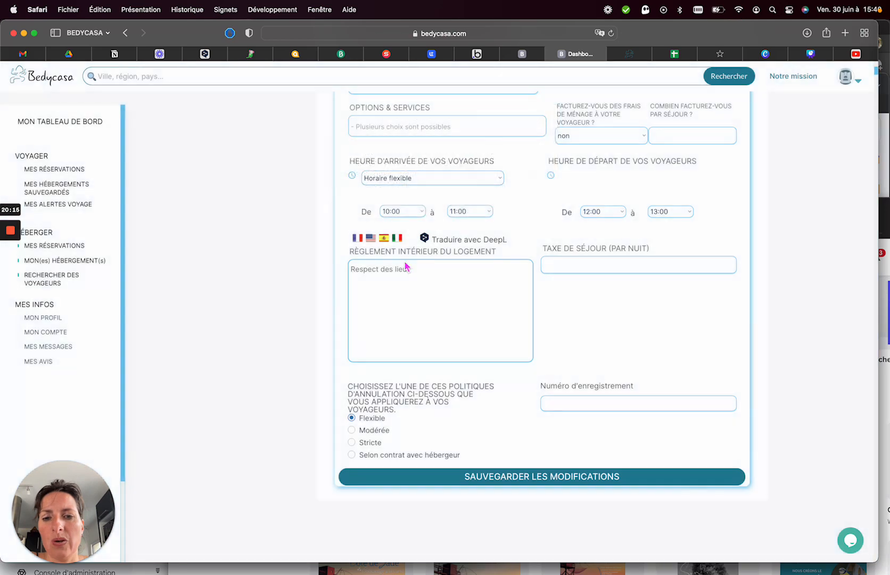
{"action": "left_click", "coordinate": [367, 432]}
{"action": "left_click", "coordinate": [544, 115]}
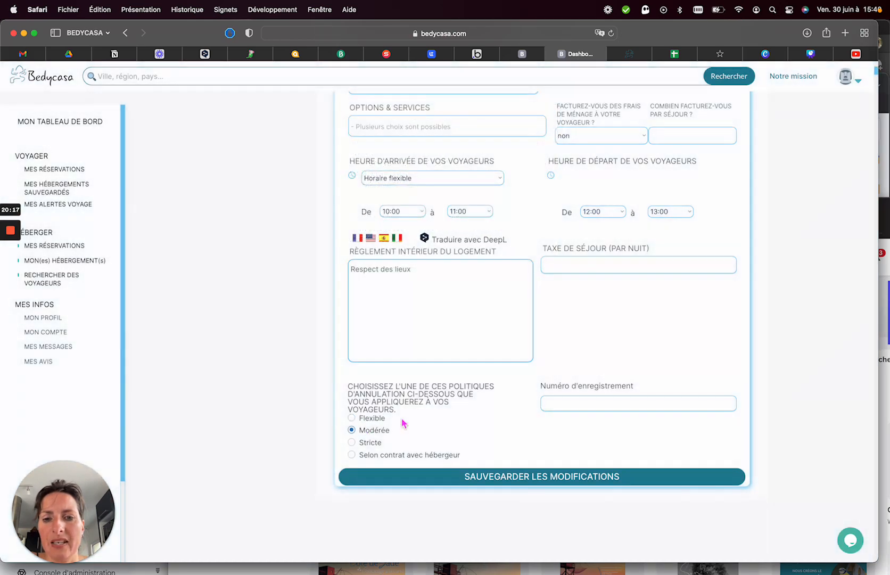
{"action": "left_click", "coordinate": [383, 443]}
{"action": "left_click", "coordinate": [544, 115]}
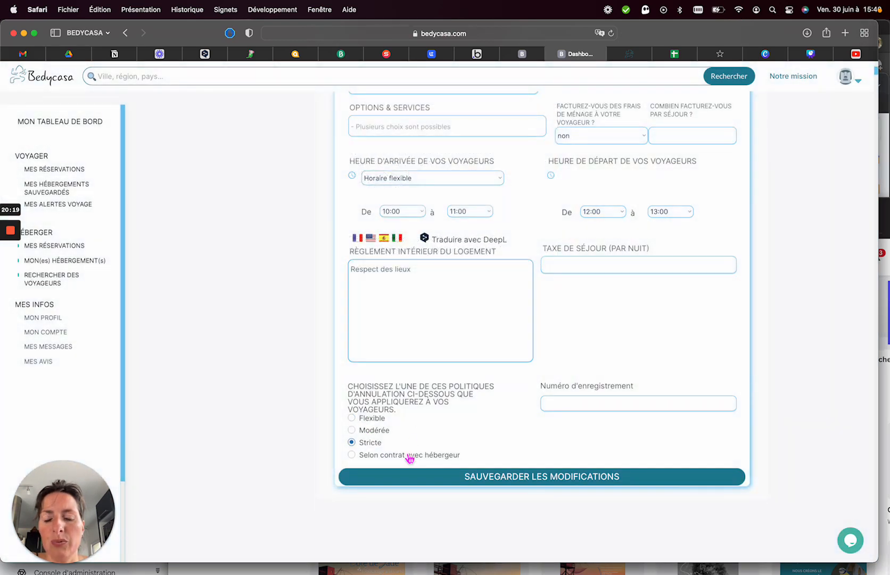
{"action": "left_click", "coordinate": [409, 456]}
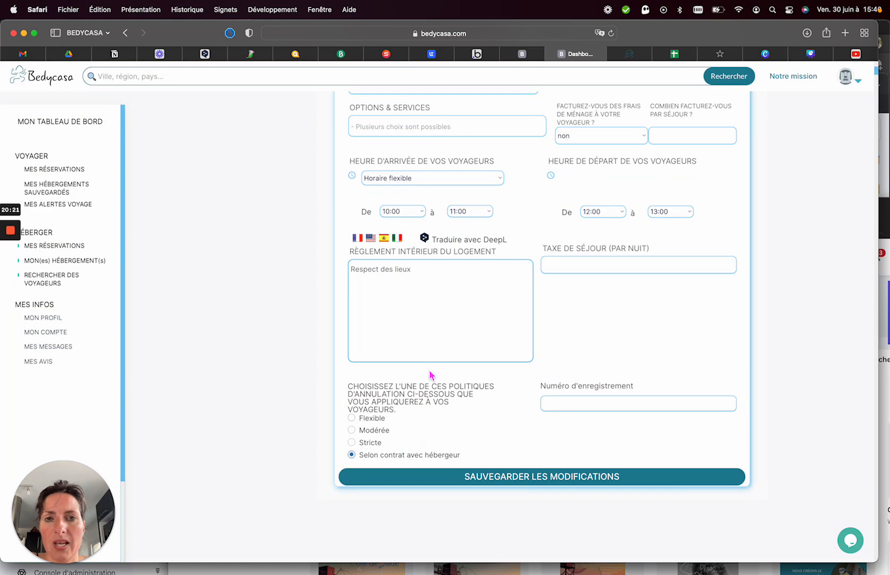
Select the Stricte cancellation policy and save the complementary information without entering a tourist tax.
{"action": "left_click", "coordinate": [370, 443]}
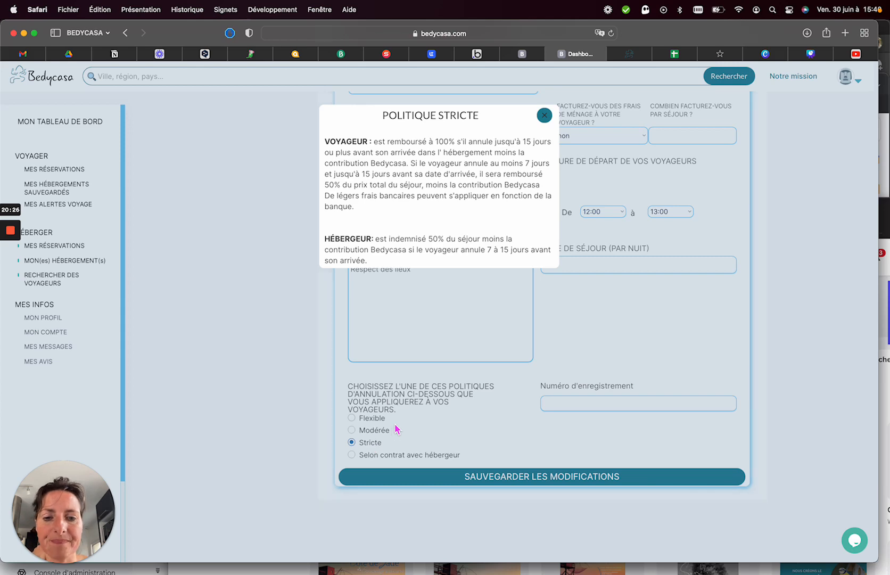
{"action": "left_click", "coordinate": [544, 115]}
{"action": "left_click", "coordinate": [585, 265]}
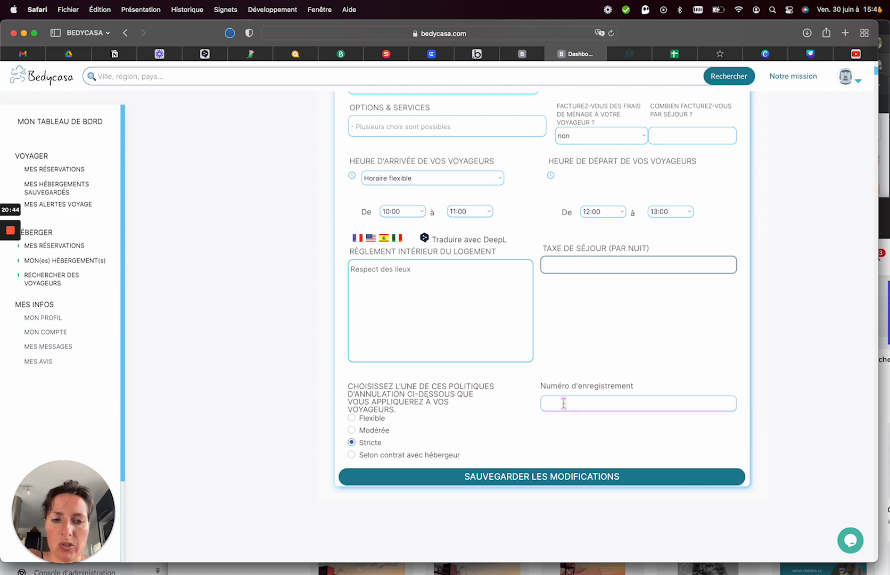
{"action": "left_click", "coordinate": [520, 474]}
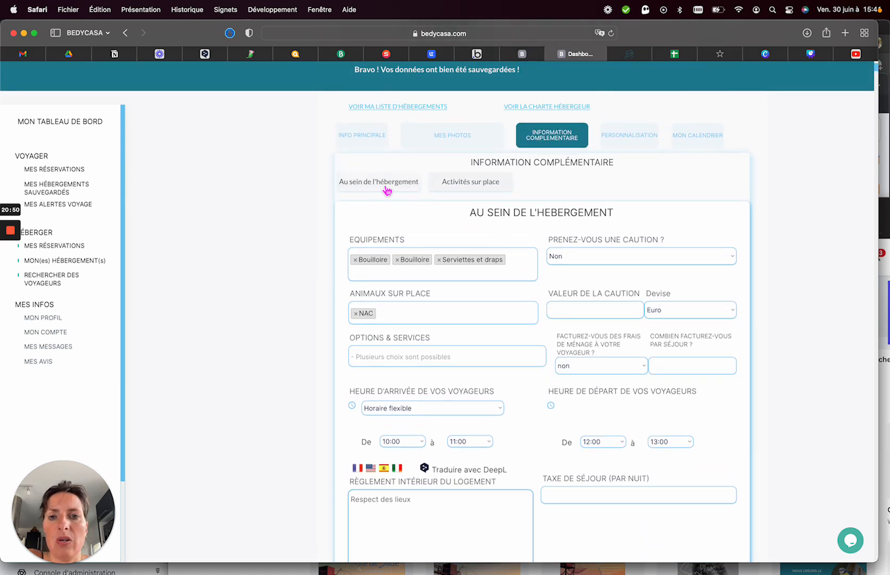
Start a new on-site activity of type Dîner (table d'hôtes) priced at 20 in Euro.
{"action": "left_click_drag", "start_coordinate": [469, 213], "coordinate": [564, 217]}
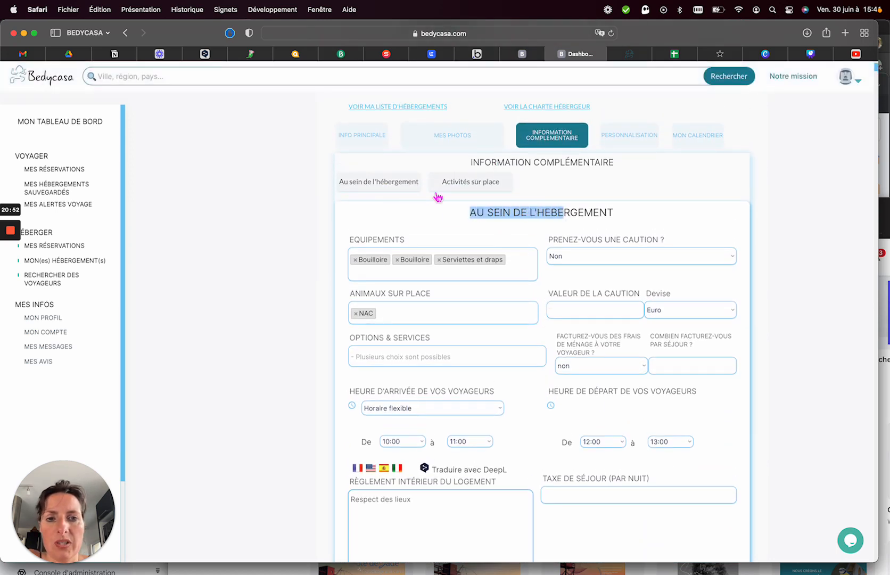
{"action": "left_click", "coordinate": [458, 189]}
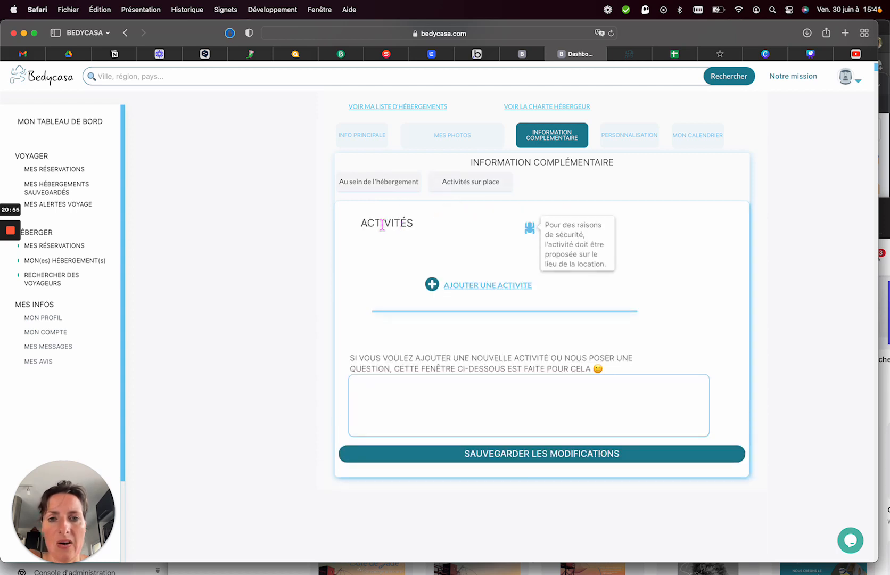
{"action": "left_click_drag", "start_coordinate": [382, 223], "coordinate": [394, 222]}
{"action": "left_click", "coordinate": [458, 287]}
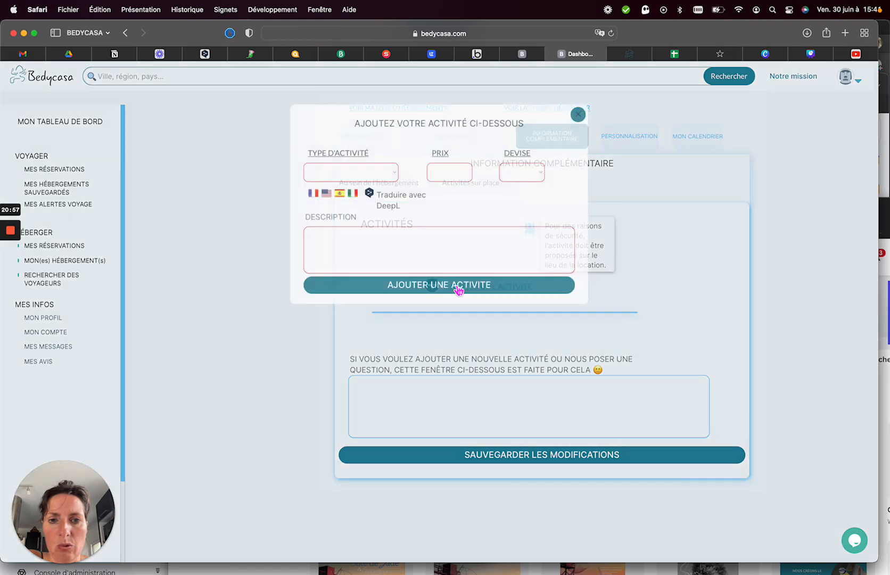
{"action": "left_click", "coordinate": [360, 175]}
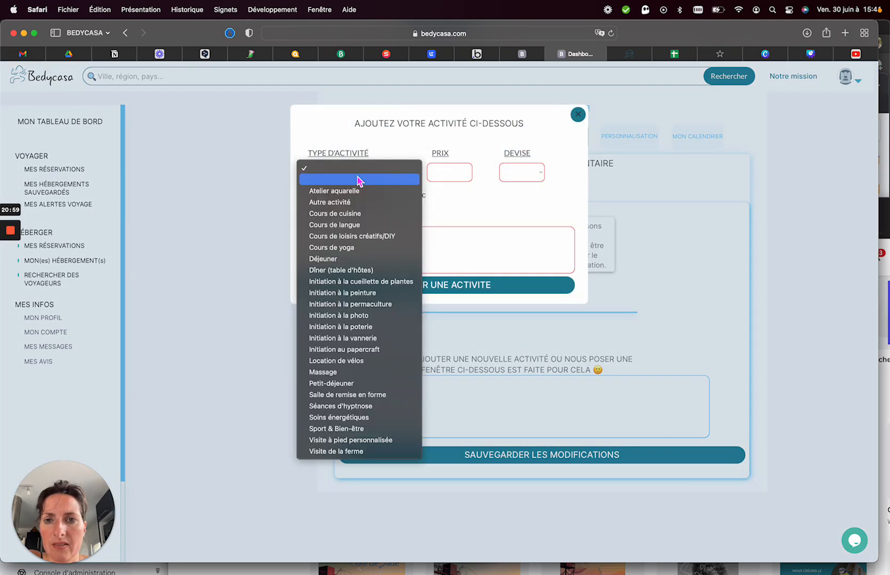
{"action": "left_click", "coordinate": [343, 270]}
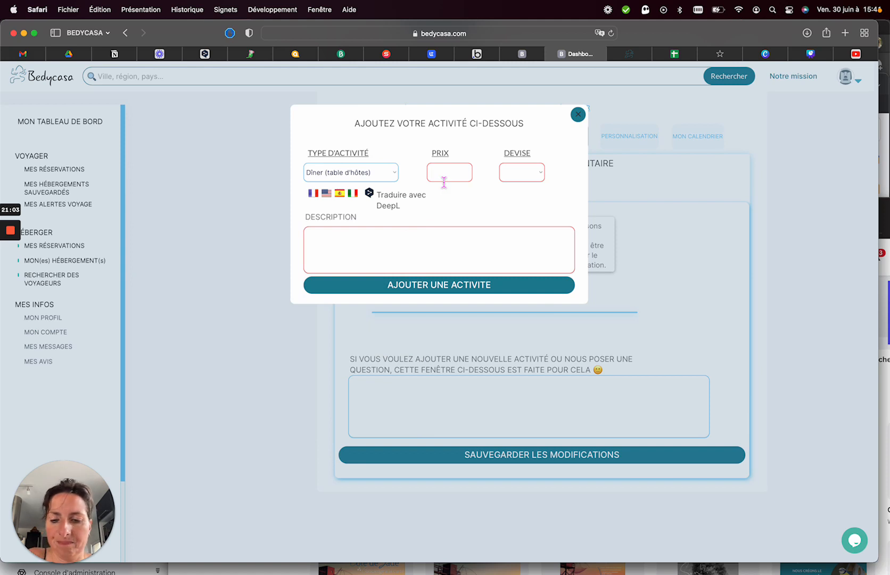
{"action": "left_click", "coordinate": [522, 172]}
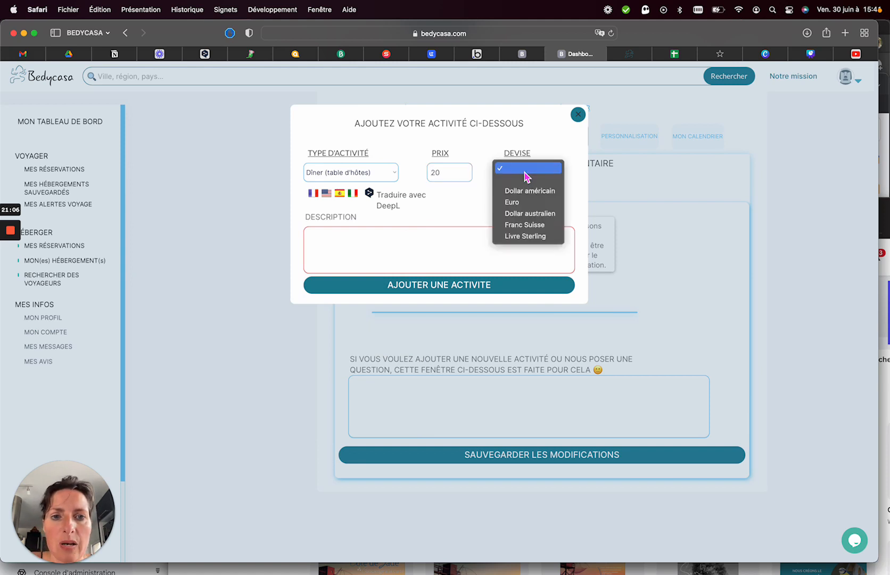
{"action": "left_click", "coordinate": [514, 202]}
Enter chevet as the activity's description, add the activity, and save the changes.
{"action": "left_click", "coordinate": [427, 240]}
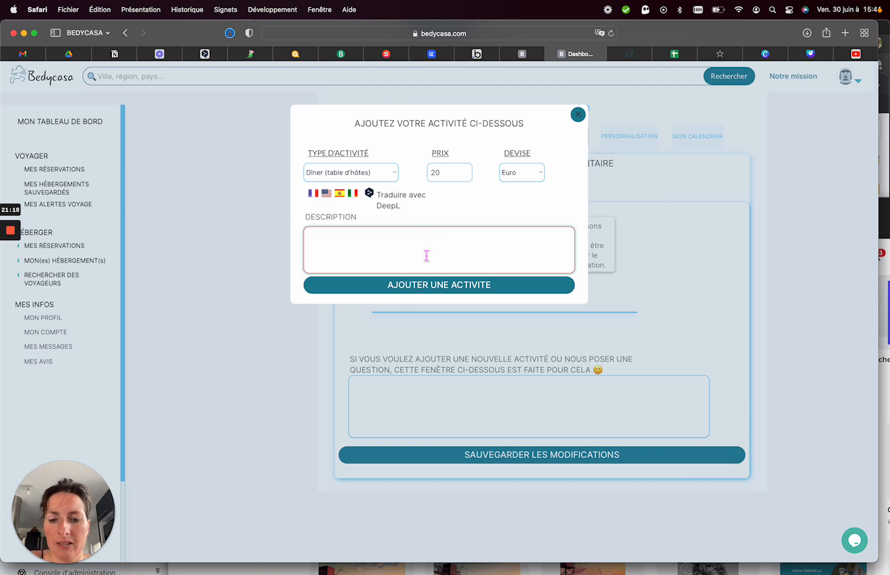
{"action": "type", "text": "cevef"}
{"action": "left_click", "coordinate": [429, 286]}
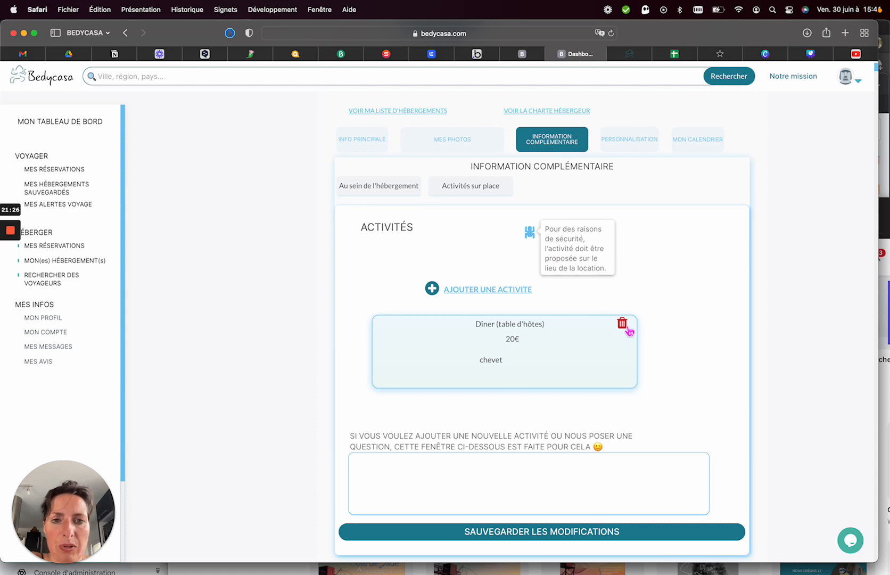
{"action": "left_click", "coordinate": [499, 536]}
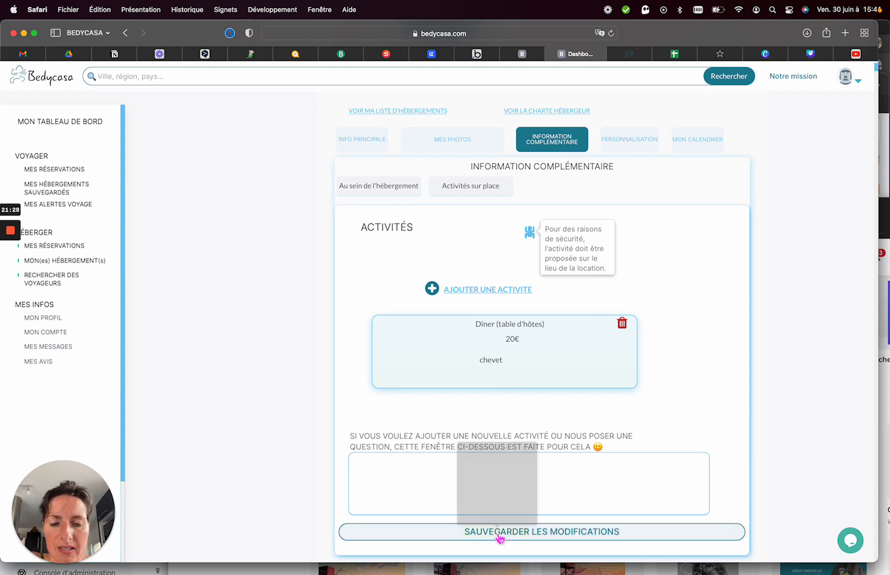
{"action": "left_click", "coordinate": [469, 536]}
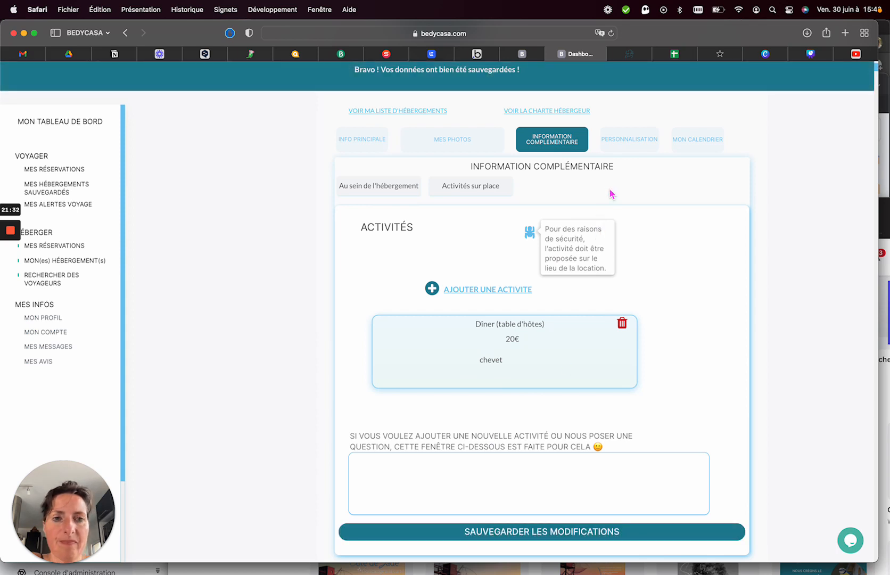
Select Etudiant, Senior and Télétravailleur as the best-suited traveller categories in the accommodation's personalisation.
{"action": "left_click", "coordinate": [628, 143]}
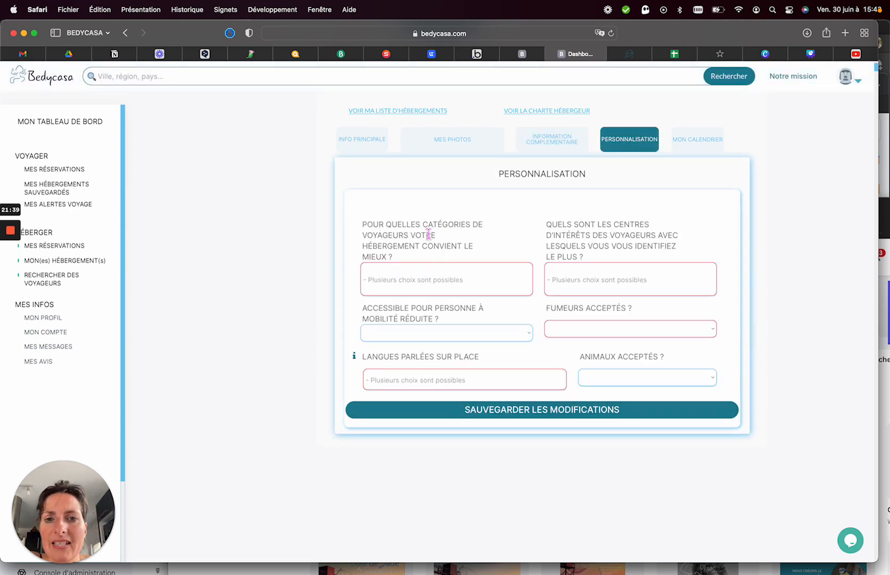
{"action": "left_click", "coordinate": [412, 276]}
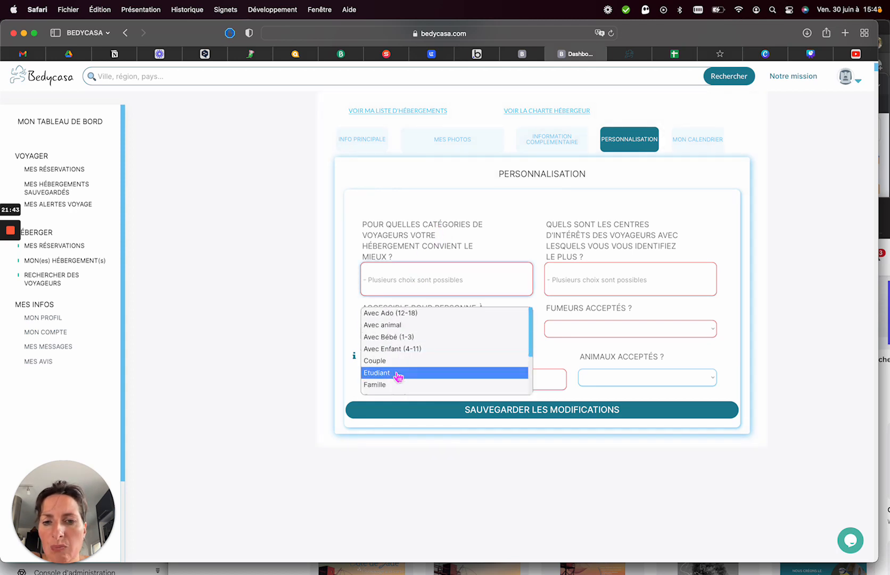
{"action": "scroll", "coordinate": [398, 377], "scroll_direction": "down", "scroll_amount": 1}
{"action": "left_click", "coordinate": [397, 354]}
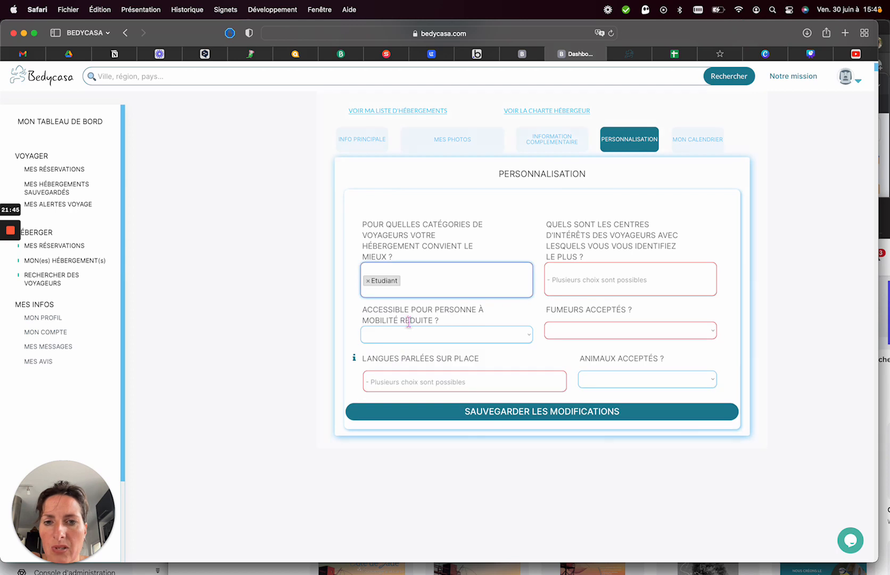
{"action": "left_click", "coordinate": [420, 288]}
{"action": "scroll", "coordinate": [427, 363], "scroll_direction": "down", "scroll_amount": 2}
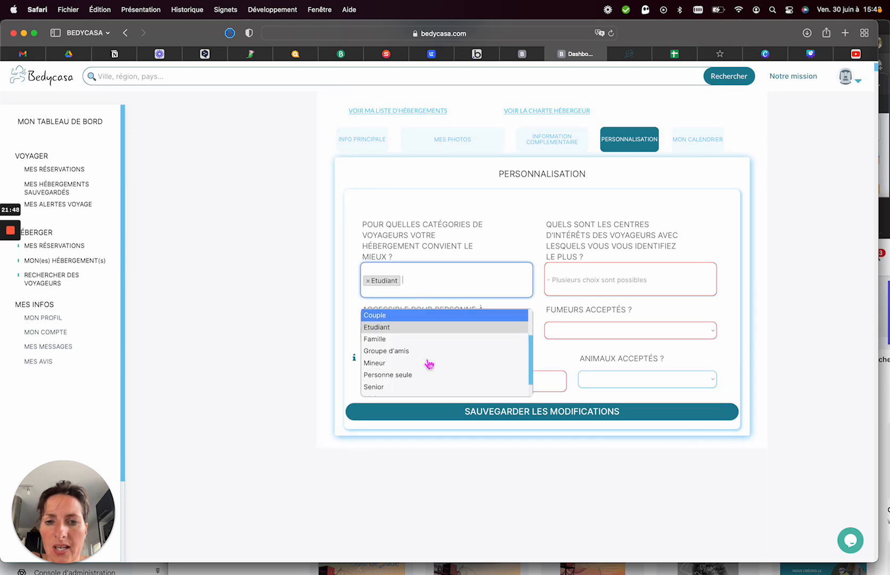
{"action": "scroll", "coordinate": [427, 365], "scroll_direction": "down", "scroll_amount": 2}
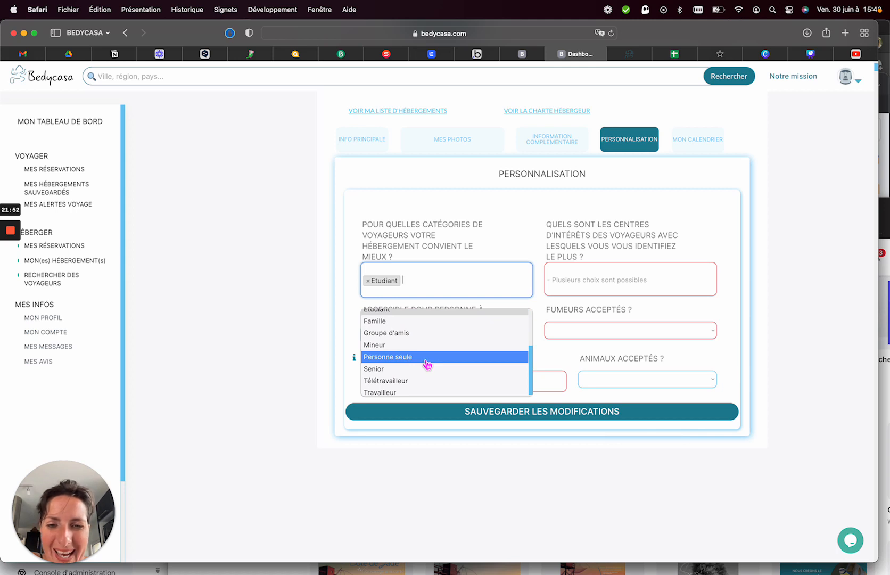
{"action": "left_click", "coordinate": [407, 370]}
{"action": "left_click", "coordinate": [450, 292]}
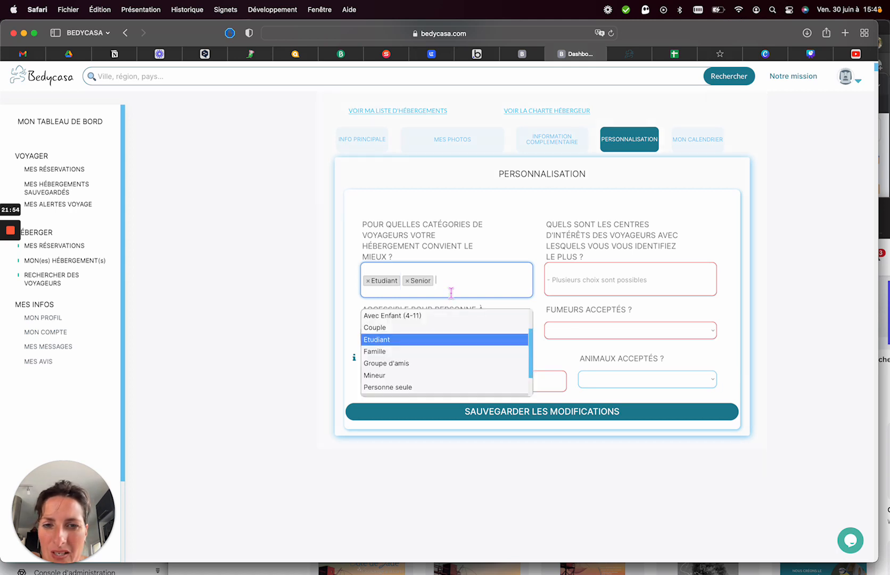
{"action": "scroll", "coordinate": [426, 370], "scroll_direction": "down", "scroll_amount": 3}
{"action": "left_click", "coordinate": [422, 375]}
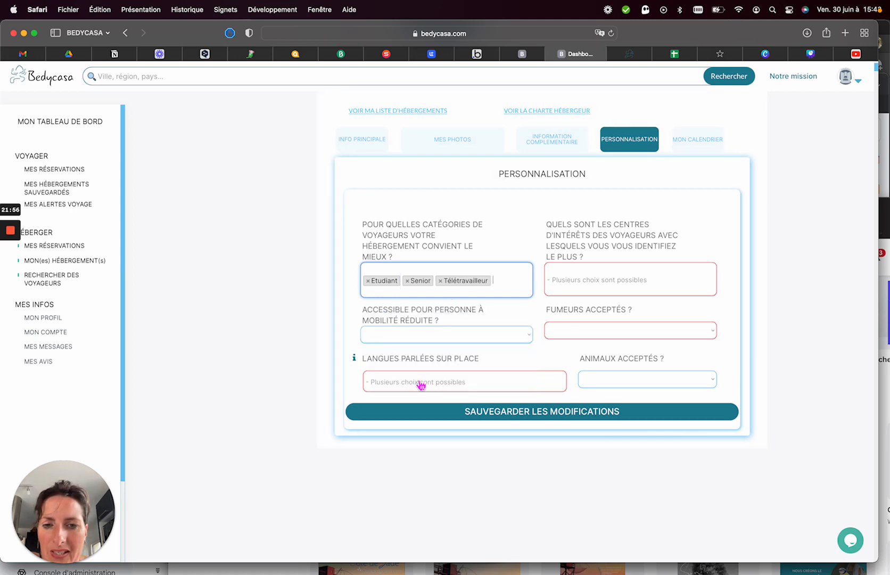
Replace Télétravailleur with Travailleur among the best-suited traveller categories.
{"action": "left_click", "coordinate": [441, 281]}
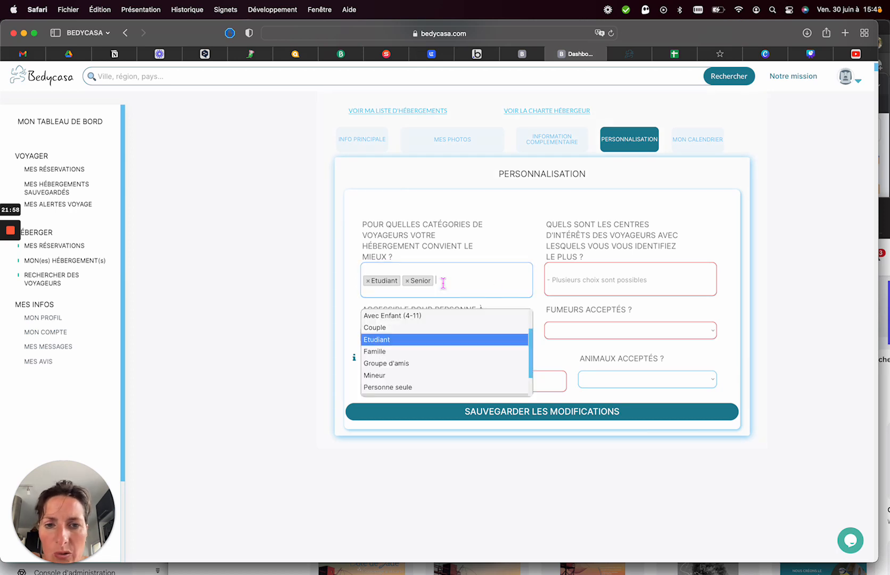
{"action": "left_click", "coordinate": [453, 282]}
{"action": "scroll", "coordinate": [422, 372], "scroll_direction": "down", "scroll_amount": 3}
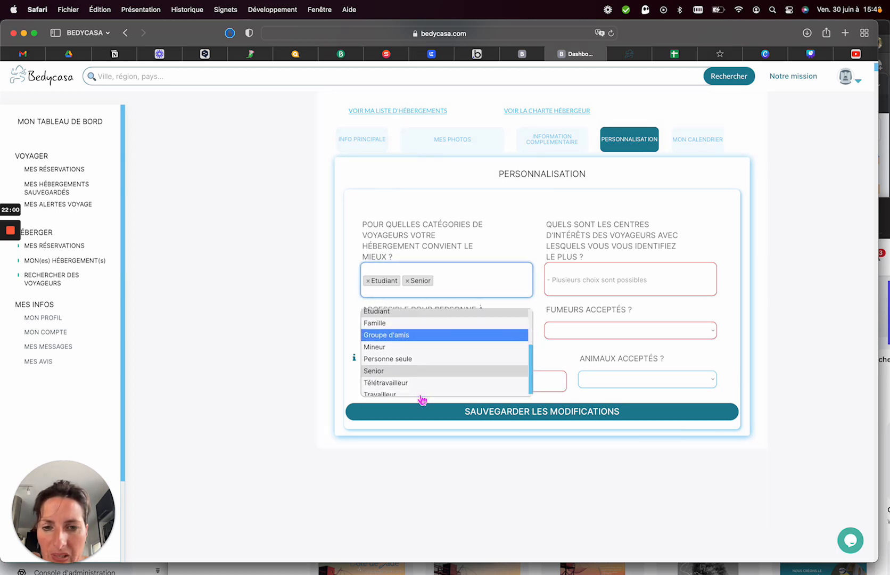
{"action": "left_click", "coordinate": [421, 397]}
{"action": "left_click", "coordinate": [495, 287]}
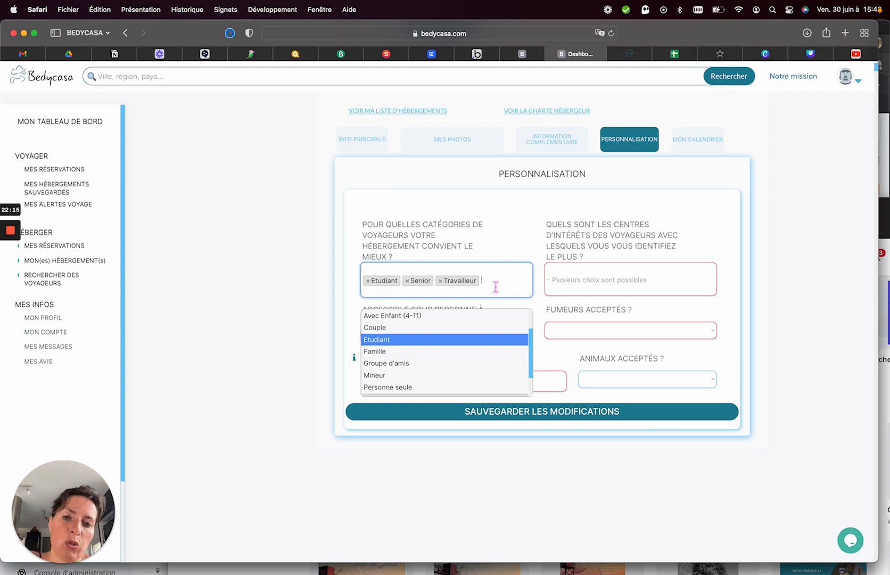
{"action": "left_click", "coordinate": [625, 258]}
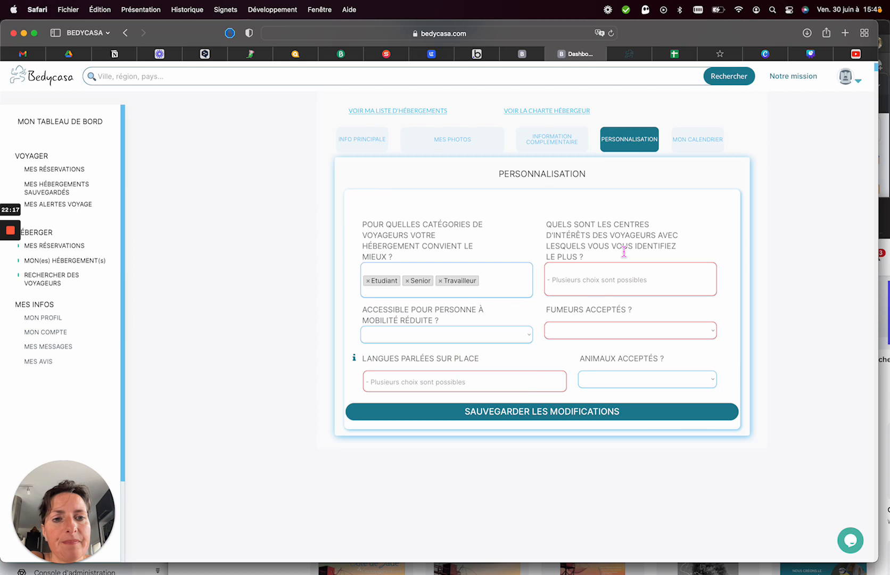
Select Ecologie as the travellers' interest the host identifies with most.
{"action": "left_click", "coordinate": [602, 280]}
{"action": "scroll", "coordinate": [592, 341], "scroll_direction": "down", "scroll_amount": 2}
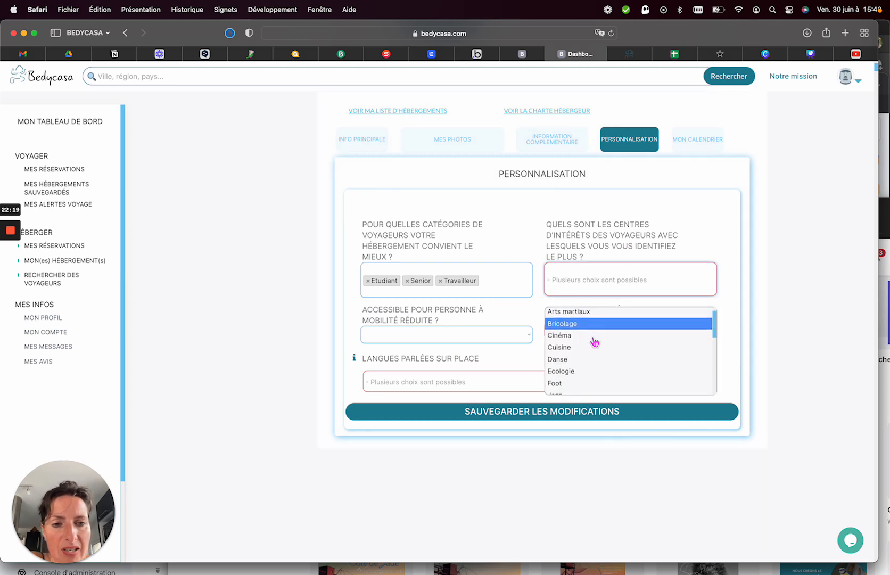
{"action": "left_click", "coordinate": [583, 363]}
{"action": "scroll", "coordinate": [536, 338], "scroll_direction": "down", "scroll_amount": 1}
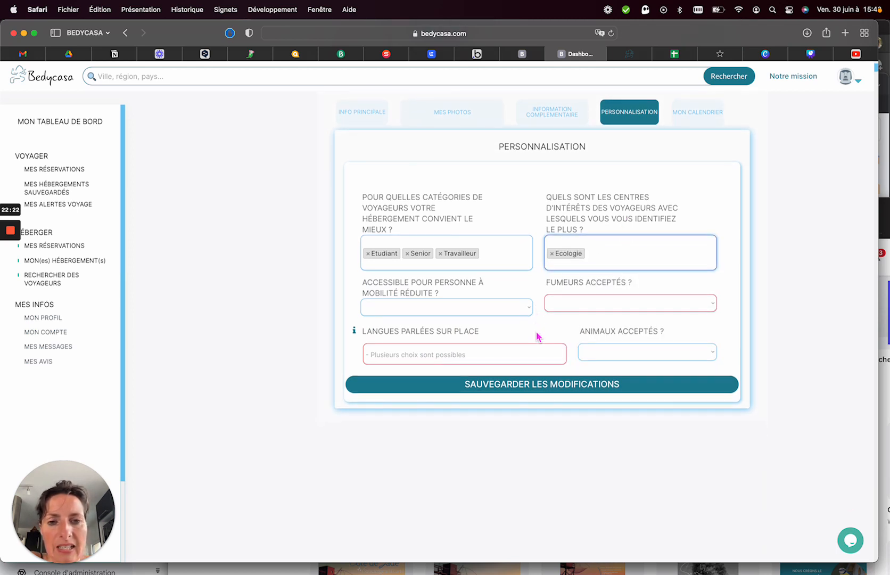
Set smokers accepted to "Oui, mais dehors" and accessibility for people with reduced mobility to non.
{"action": "left_click", "coordinate": [558, 309]}
{"action": "left_click", "coordinate": [555, 334]}
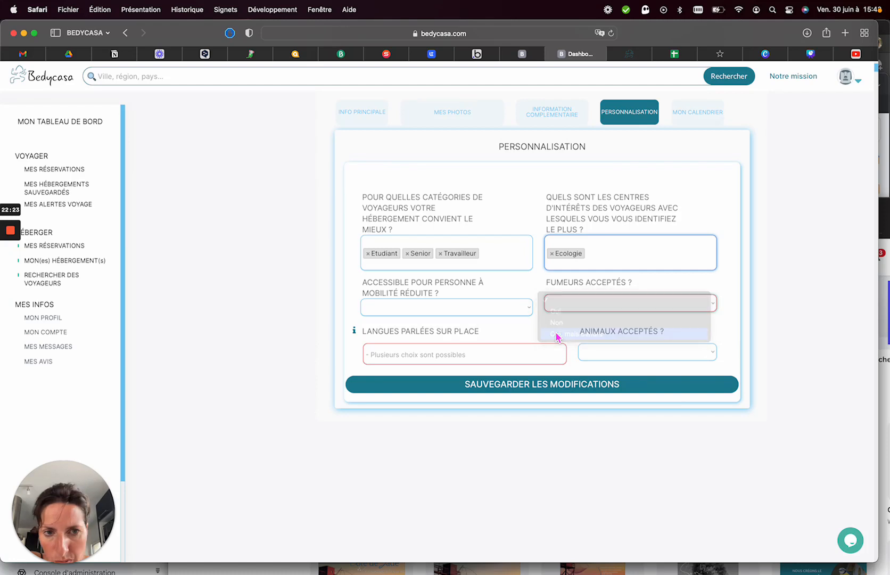
{"action": "left_click", "coordinate": [475, 312]}
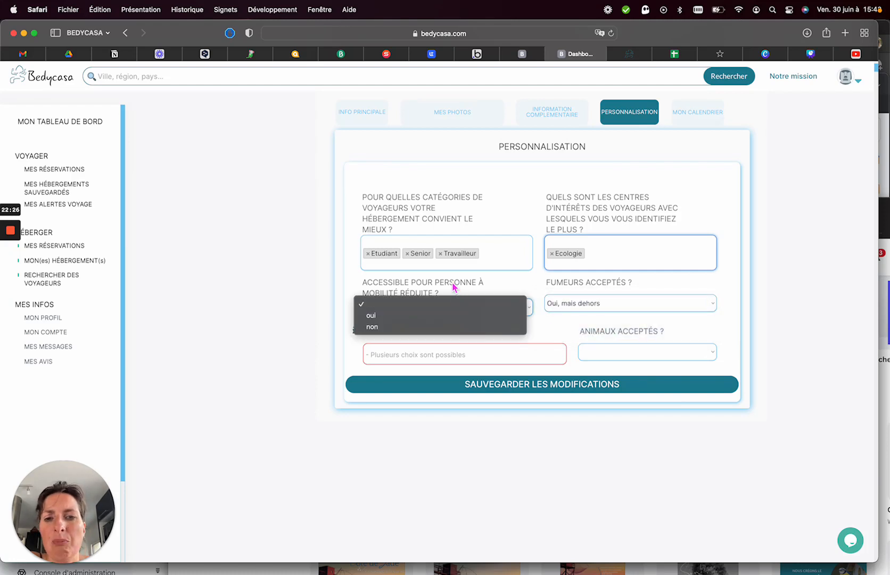
{"action": "left_click", "coordinate": [424, 327]}
Add Français and Espagnol as the languages spoken on site.
{"action": "scroll", "coordinate": [479, 330], "scroll_direction": "down", "scroll_amount": 3}
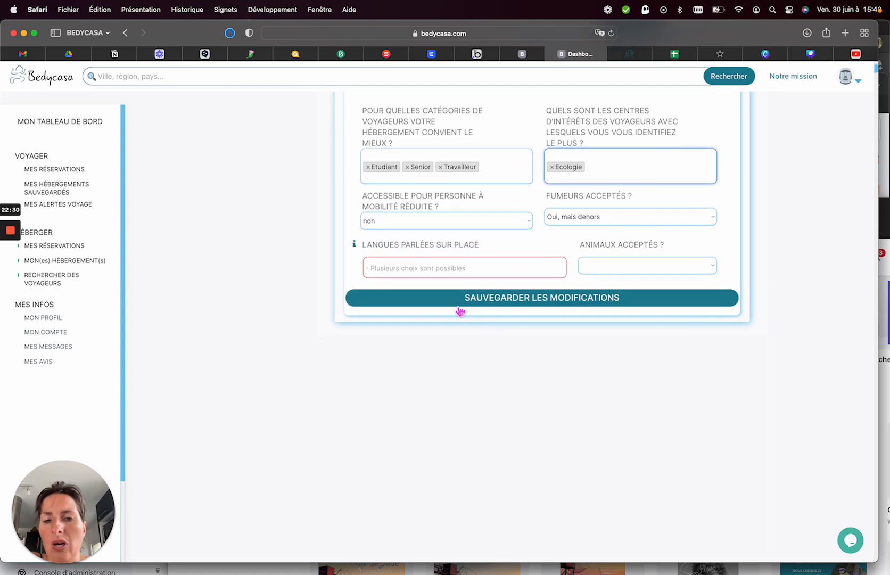
{"action": "left_click", "coordinate": [402, 271]}
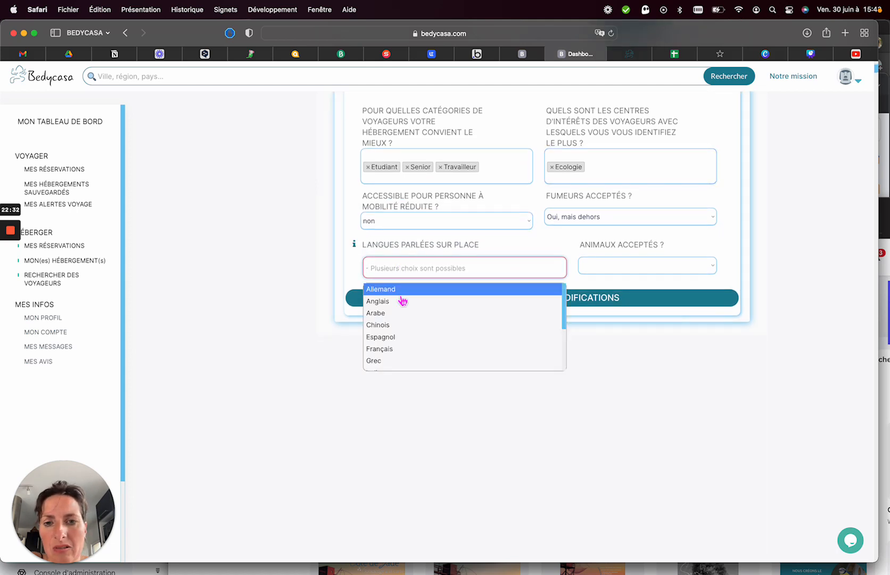
{"action": "left_click", "coordinate": [401, 354]}
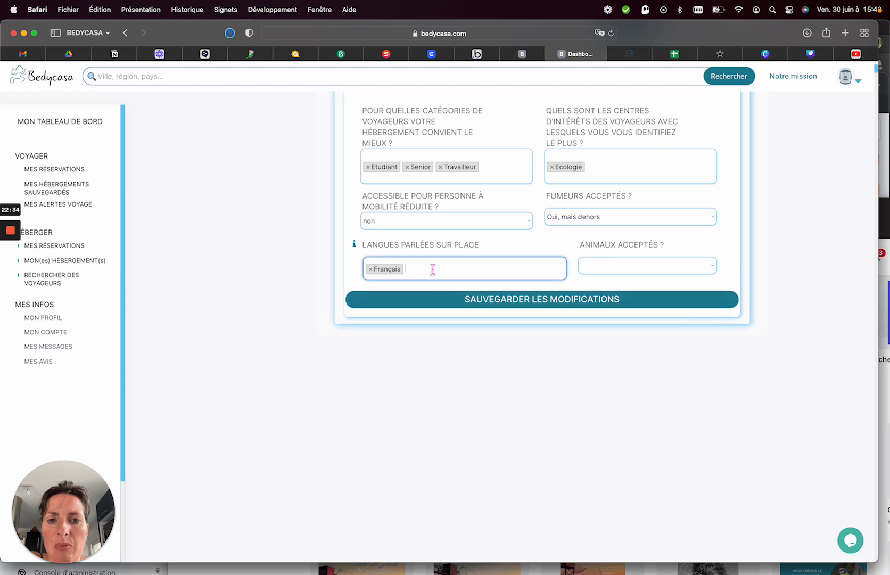
{"action": "left_click", "coordinate": [433, 268]}
{"action": "left_click", "coordinate": [417, 340]}
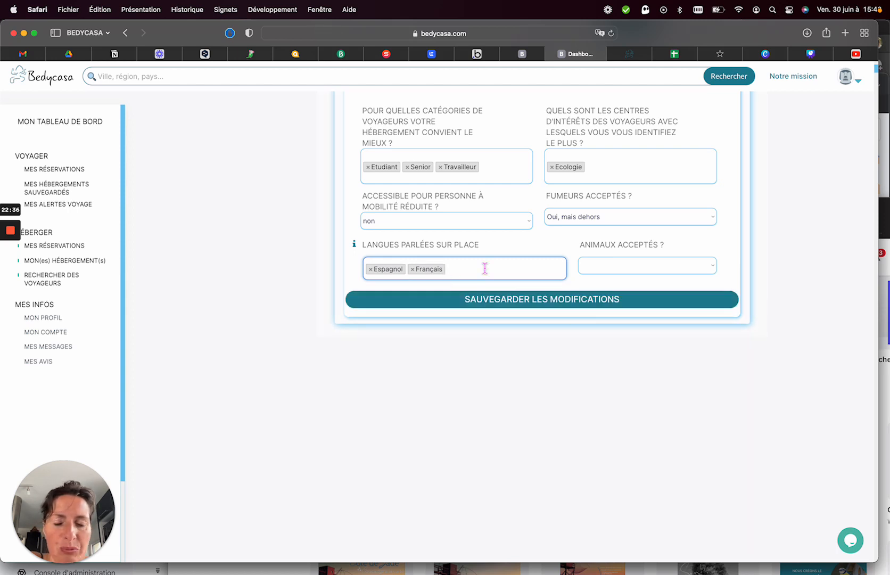
Set animals accepted to non and save the personalisation changes.
{"action": "left_click", "coordinate": [605, 269]}
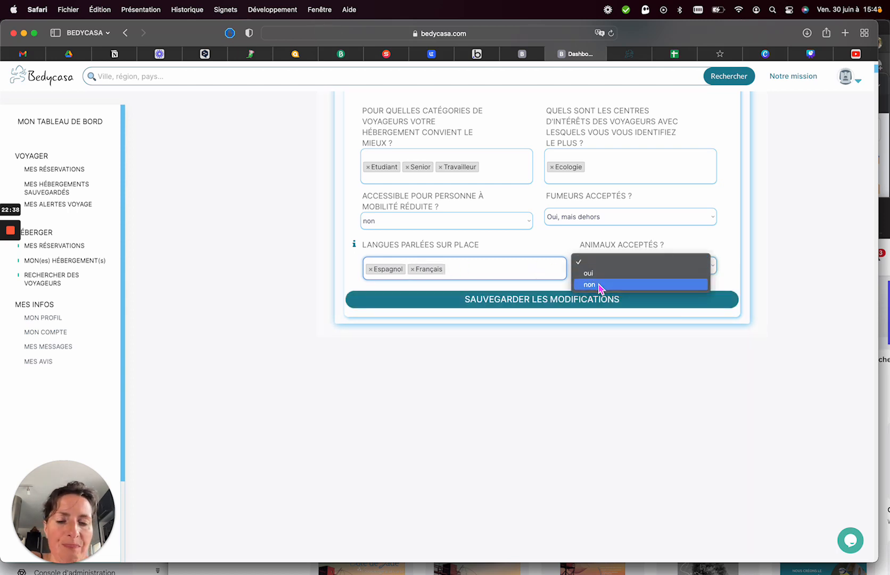
{"action": "left_click", "coordinate": [600, 287]}
{"action": "left_click", "coordinate": [574, 302]}
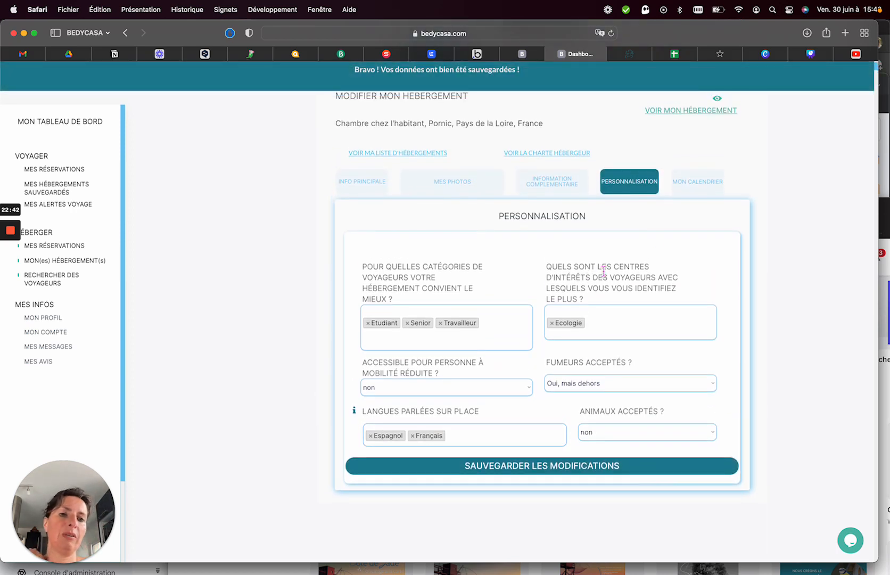
Open the accommodation's calendar for editing and mark 26 to 30 July 2023 as unavailable.
{"action": "left_click", "coordinate": [696, 193]}
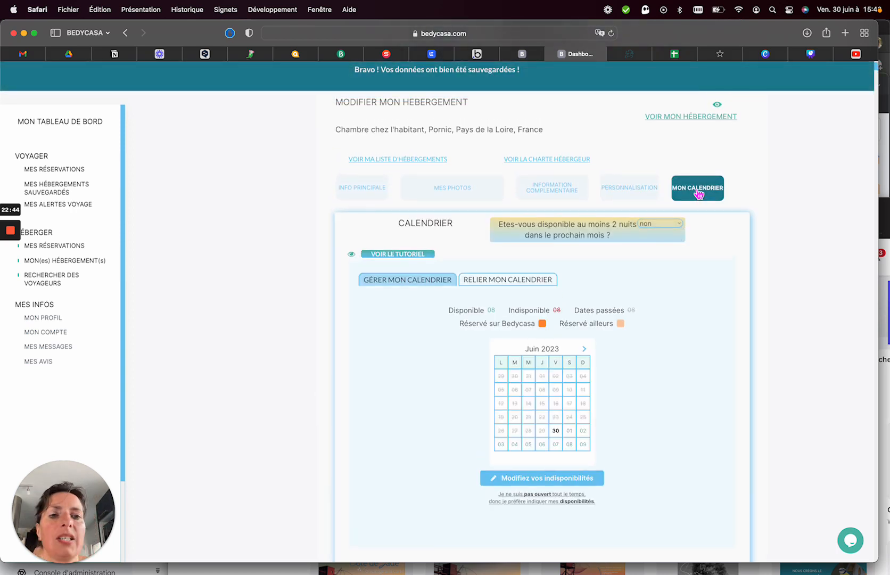
{"action": "scroll", "coordinate": [575, 418], "scroll_direction": "down", "scroll_amount": 2}
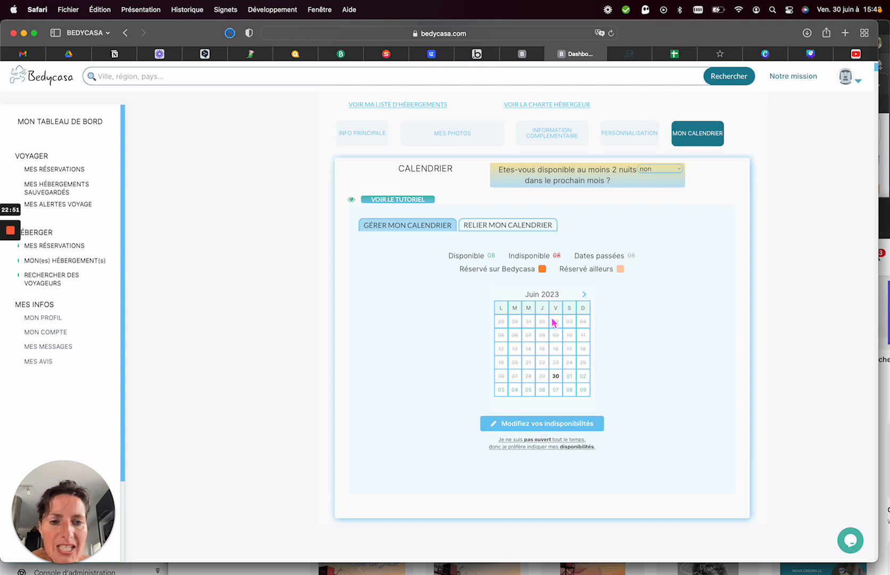
{"action": "left_click", "coordinate": [540, 425]}
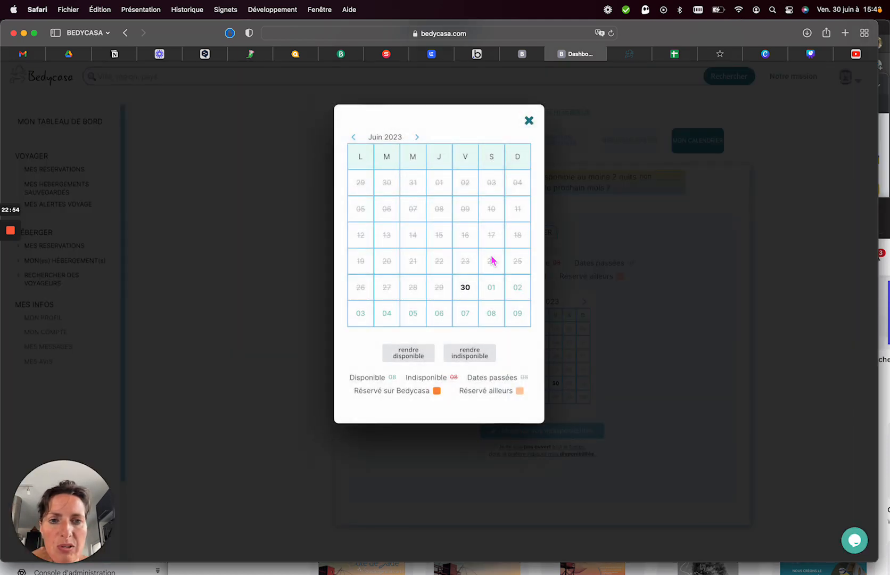
{"action": "left_click", "coordinate": [418, 138]}
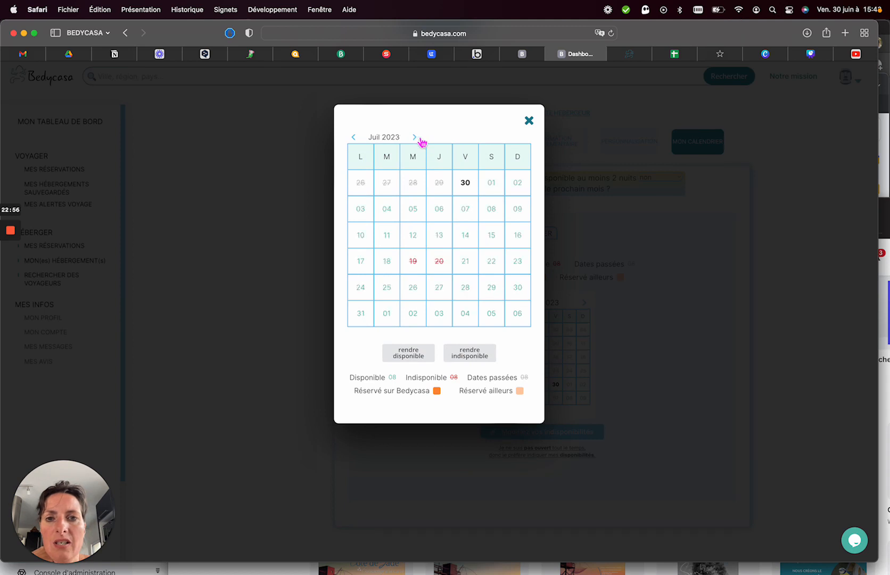
{"action": "left_click", "coordinate": [412, 296]}
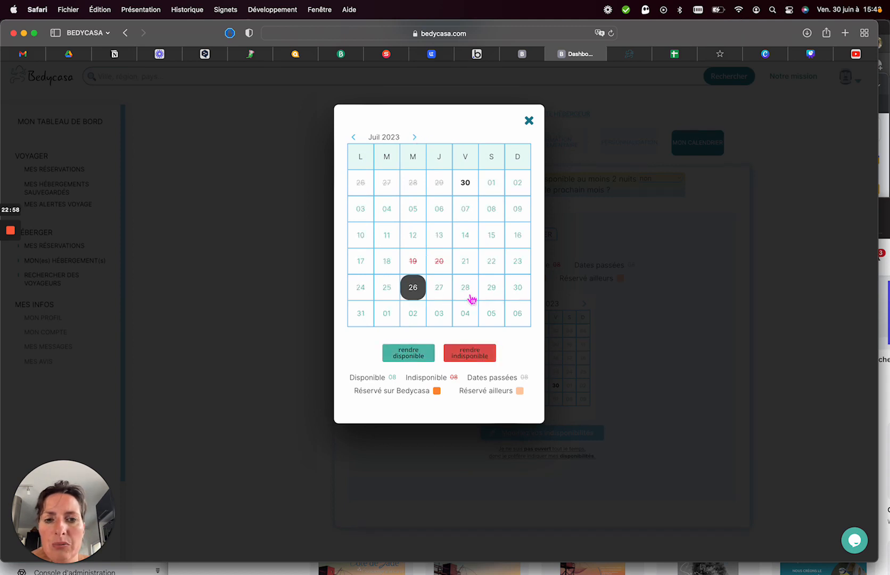
{"action": "left_click", "coordinate": [520, 296]}
{"action": "left_click", "coordinate": [473, 357]}
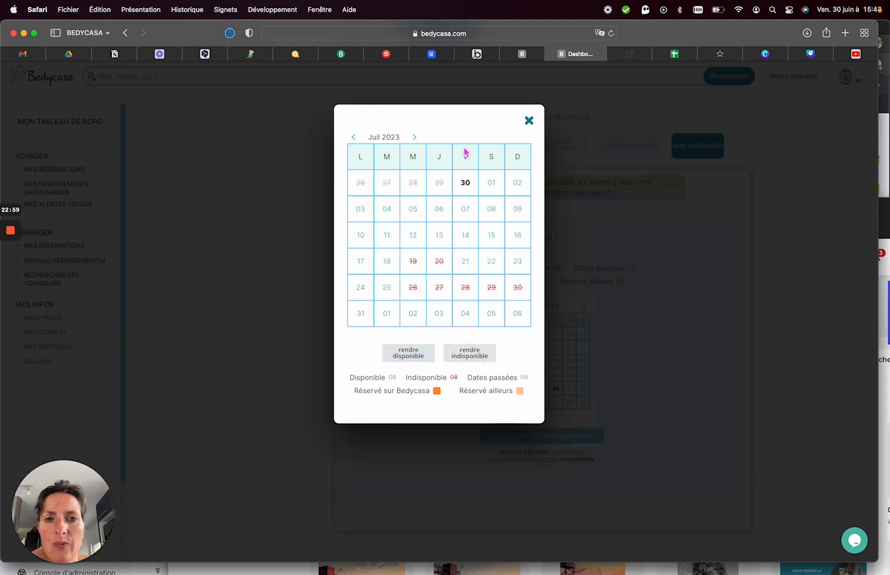
Mark 20 to 30 September 2023 as unavailable in the calendar.
{"action": "left_click", "coordinate": [416, 138]}
{"action": "left_click", "coordinate": [416, 138]}
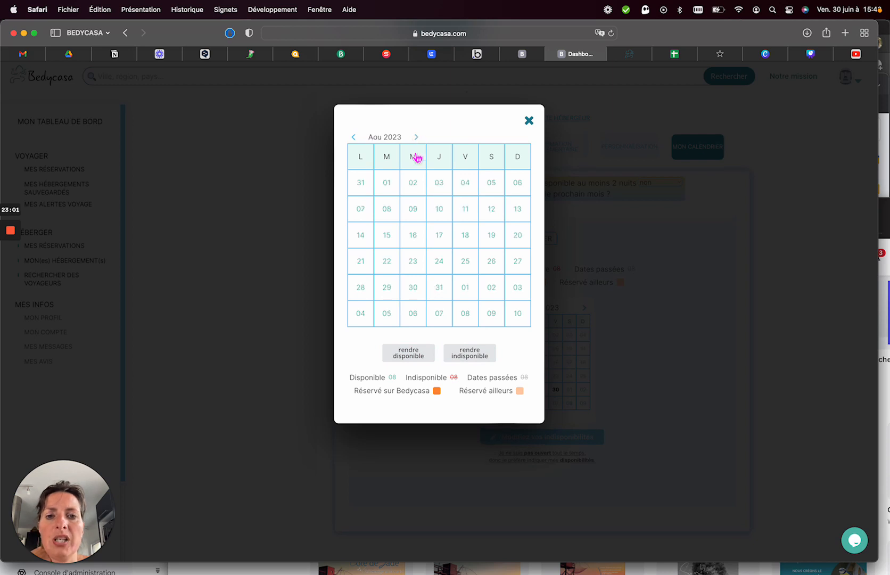
{"action": "left_click", "coordinate": [417, 267]}
{"action": "left_click", "coordinate": [487, 294]}
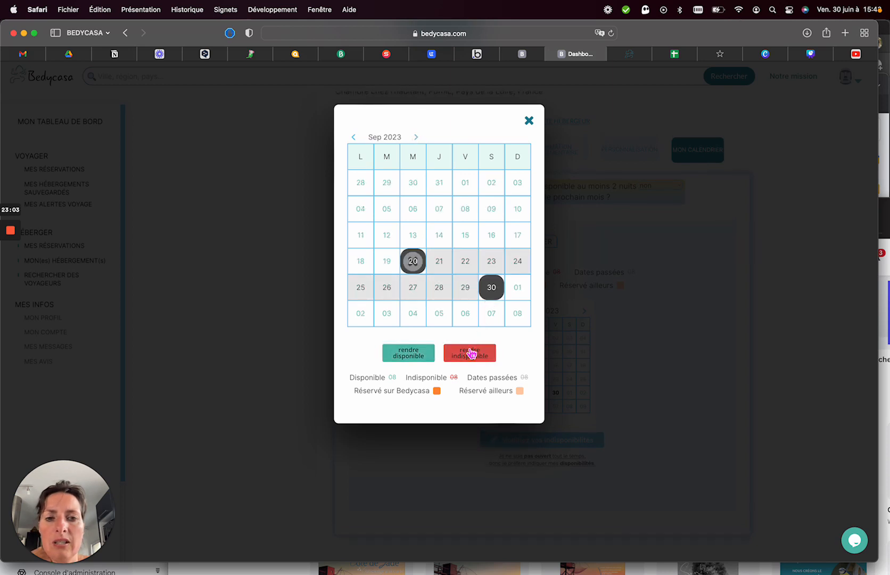
{"action": "left_click", "coordinate": [469, 353]}
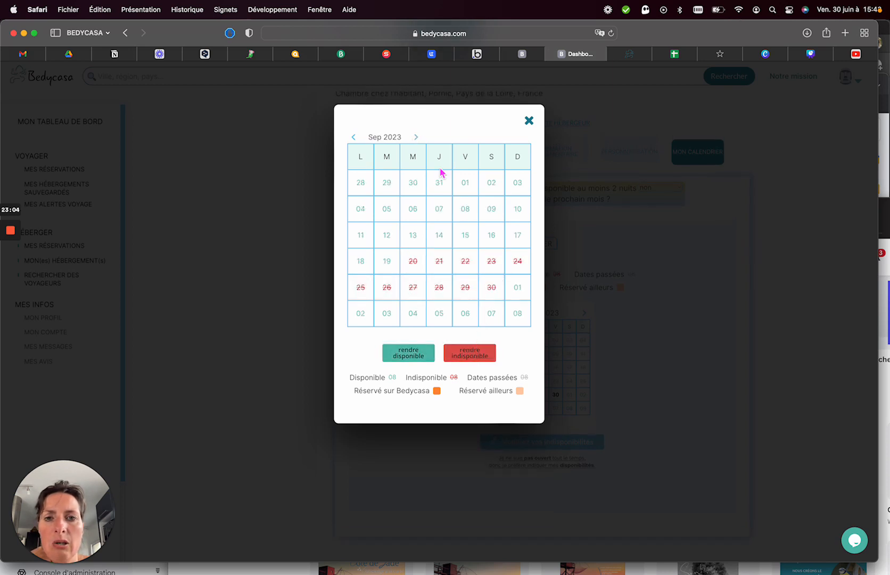
Make 3 and 4 November 2023 unavailable and close the unavailability editor.
{"action": "left_click", "coordinate": [416, 139]}
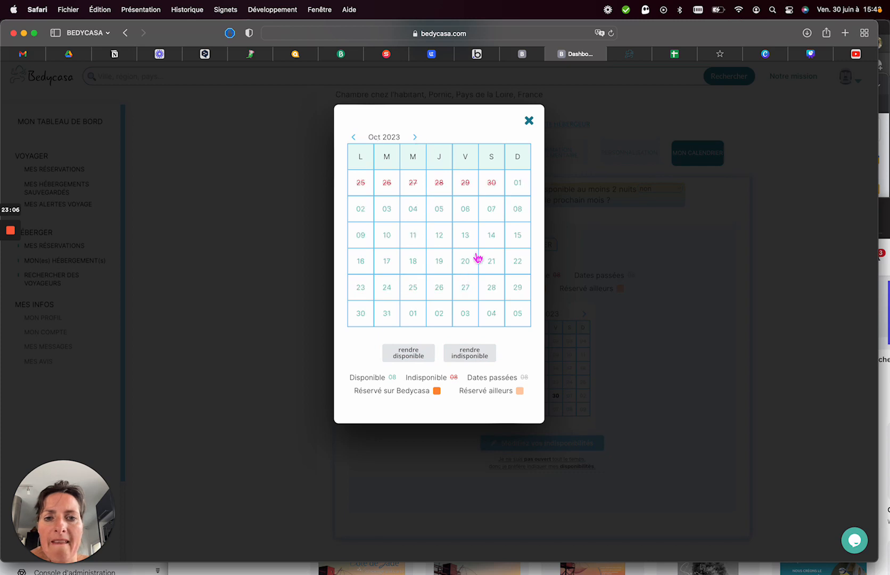
{"action": "left_click", "coordinate": [471, 316]}
{"action": "left_click", "coordinate": [495, 318]}
{"action": "left_click", "coordinate": [481, 354]}
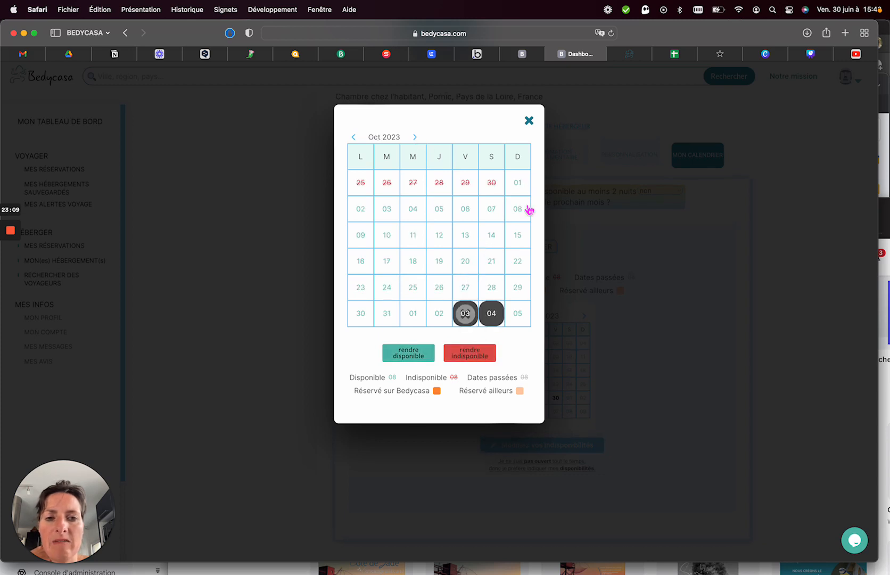
{"action": "left_click", "coordinate": [529, 121]}
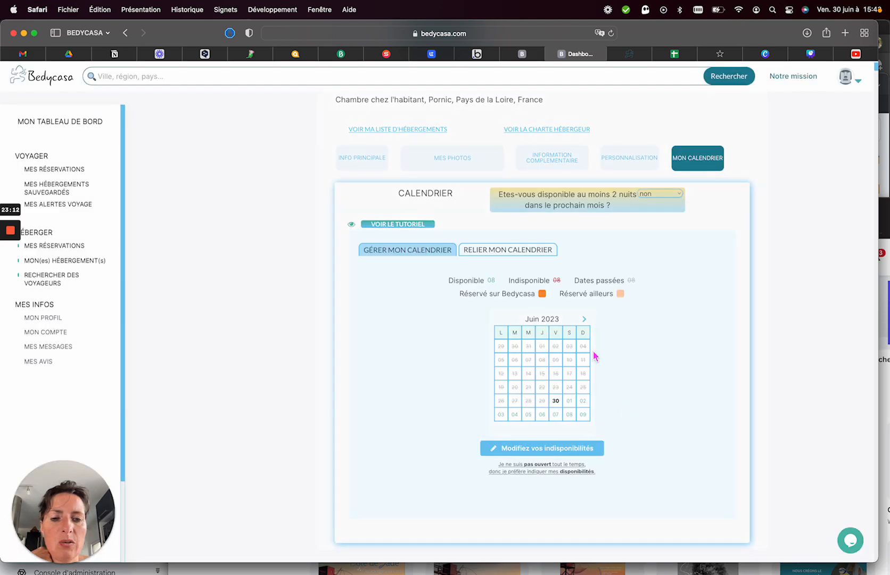
Browse the accommodation's calendar forward to September 2023 to check the blocked dates.
{"action": "left_click", "coordinate": [586, 321]}
{"action": "left_click", "coordinate": [586, 321]}
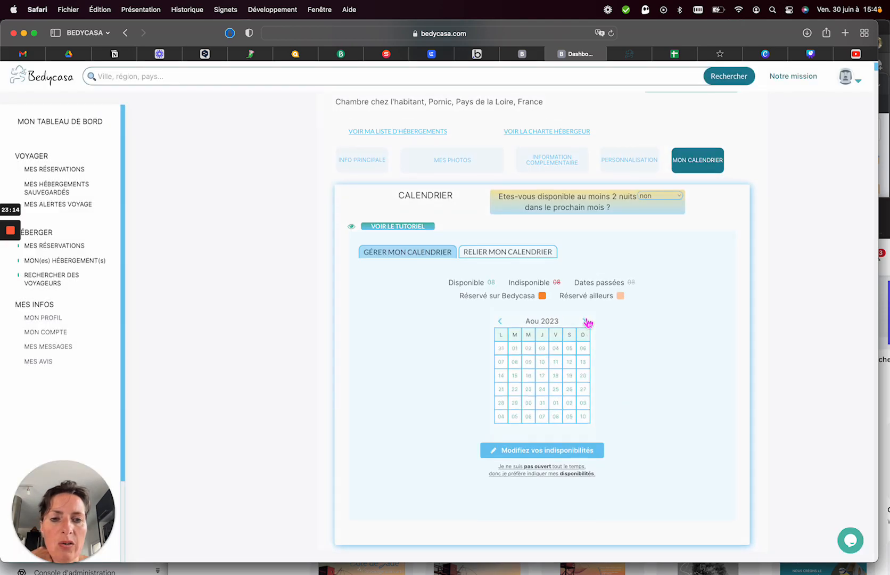
{"action": "left_click", "coordinate": [586, 321]}
{"action": "scroll", "coordinate": [616, 340], "scroll_direction": "down", "scroll_amount": 2}
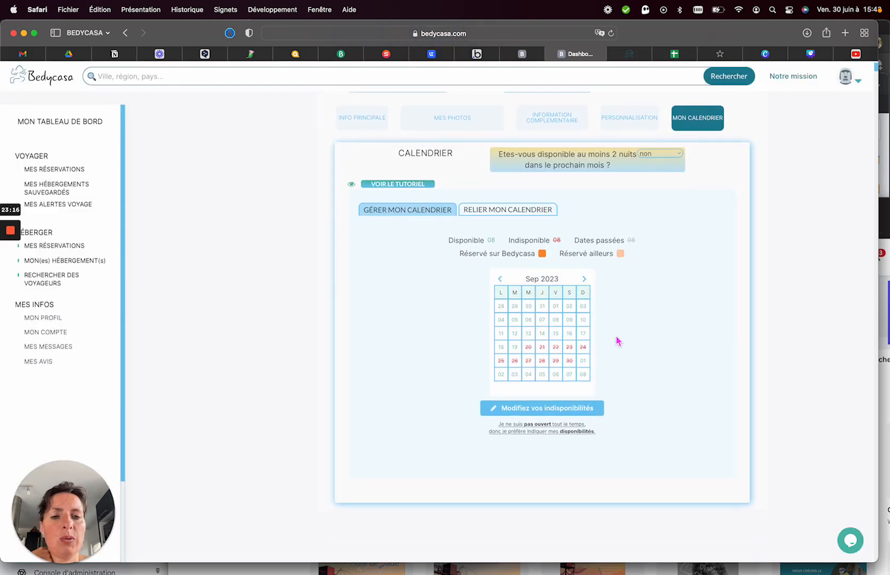
Open the calendar synchronisation section and view the new platform integration options for Roomlala.
{"action": "left_click", "coordinate": [514, 213]}
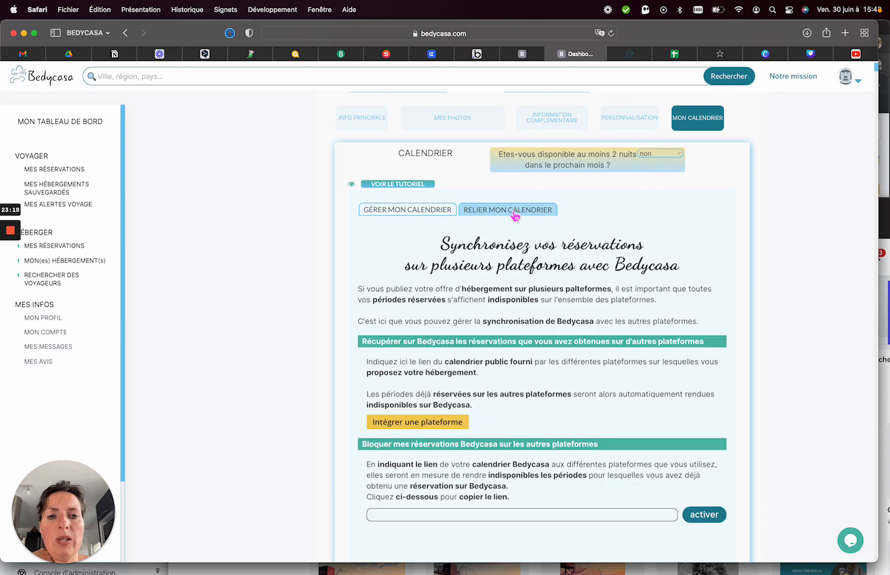
{"action": "left_click", "coordinate": [434, 424]}
{"action": "left_click", "coordinate": [413, 174]}
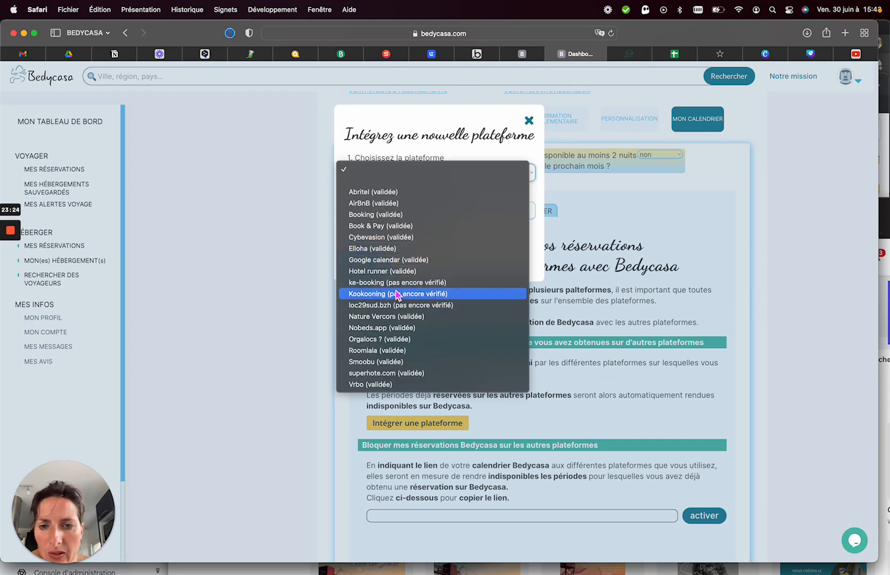
{"action": "left_click", "coordinate": [392, 351]}
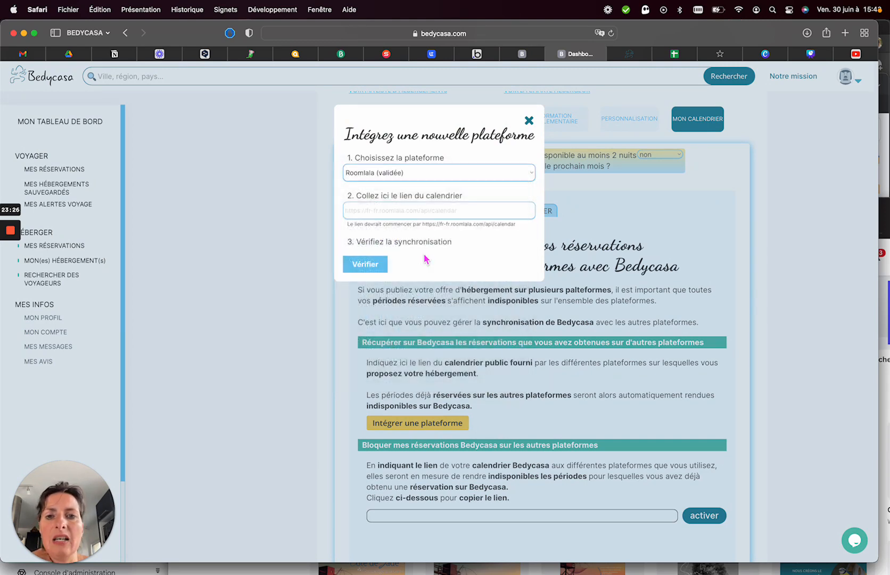
Examine the calendar link format required for Roomlala, and close the platform integration without entering a link.
{"action": "left_click", "coordinate": [409, 215]}
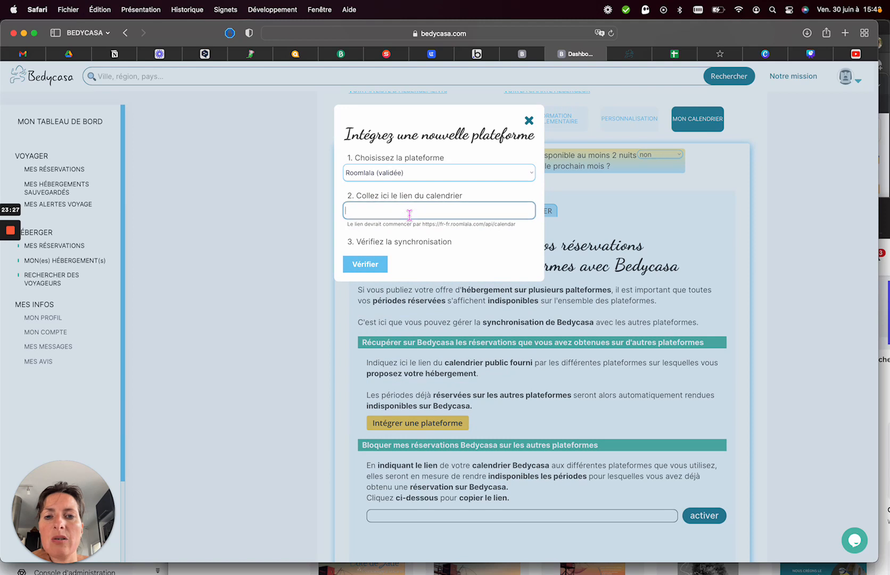
{"action": "left_click", "coordinate": [420, 240]}
{"action": "mouse_move", "coordinate": [422, 226]}
{"action": "left_mouse_down"}
{"action": "mouse_move", "coordinate": [512, 228]}
{"action": "mouse_move", "coordinate": [424, 228]}
{"action": "left_mouse_up"}
{"action": "left_click", "coordinate": [507, 230]}
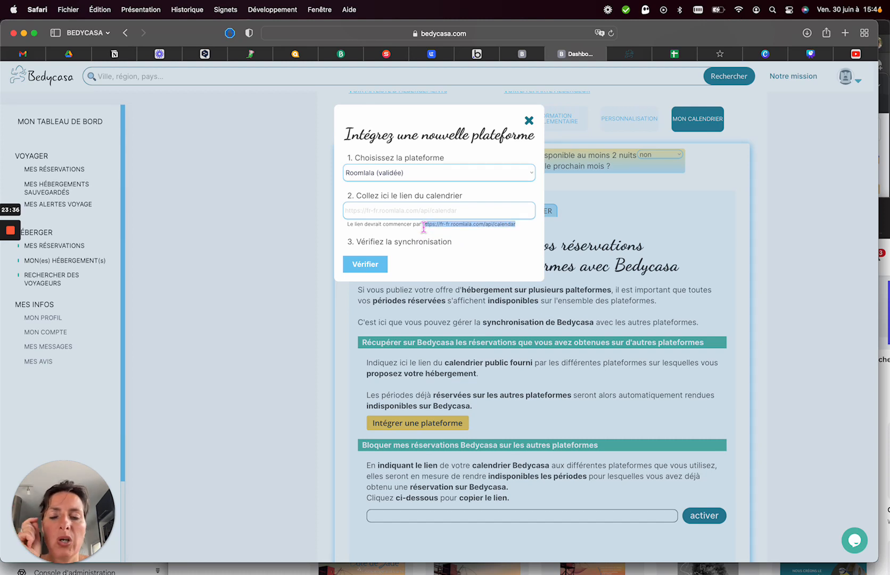
{"action": "left_click", "coordinate": [459, 212]}
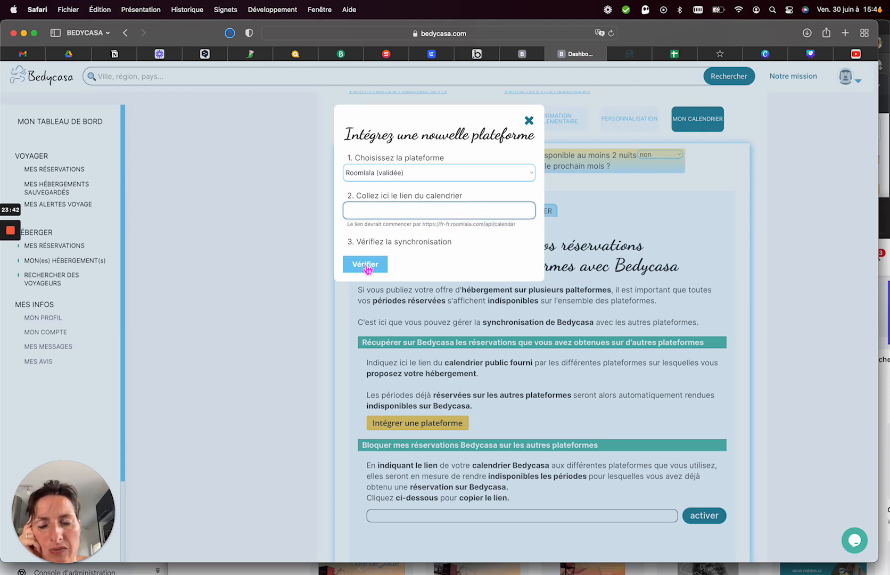
{"action": "left_click", "coordinate": [529, 121]}
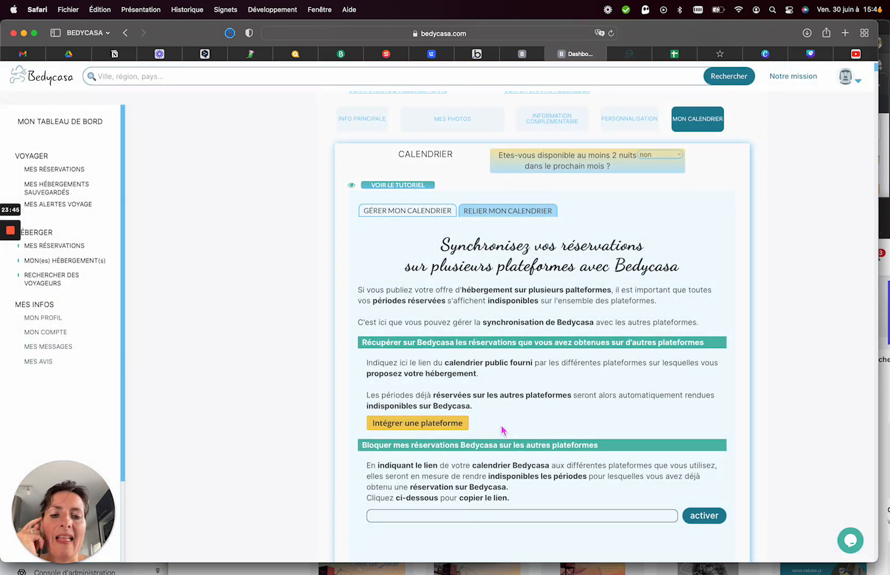
Copy the Bedycasa calendar link from the section on blocking Bedycasa bookings on other platforms.
{"action": "scroll", "coordinate": [503, 429], "scroll_direction": "down", "scroll_amount": 2}
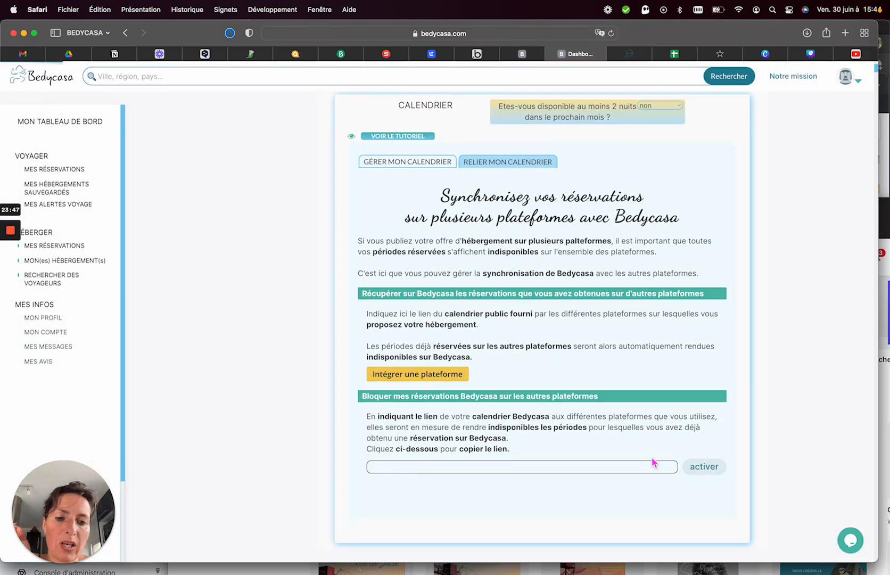
{"action": "left_click", "coordinate": [591, 472]}
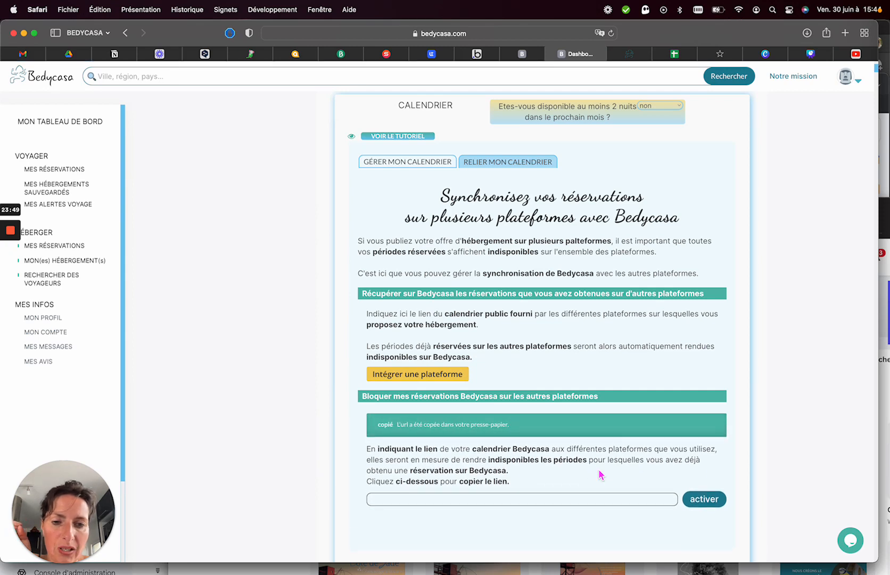
{"action": "scroll", "coordinate": [601, 473], "scroll_direction": "down", "scroll_amount": 1}
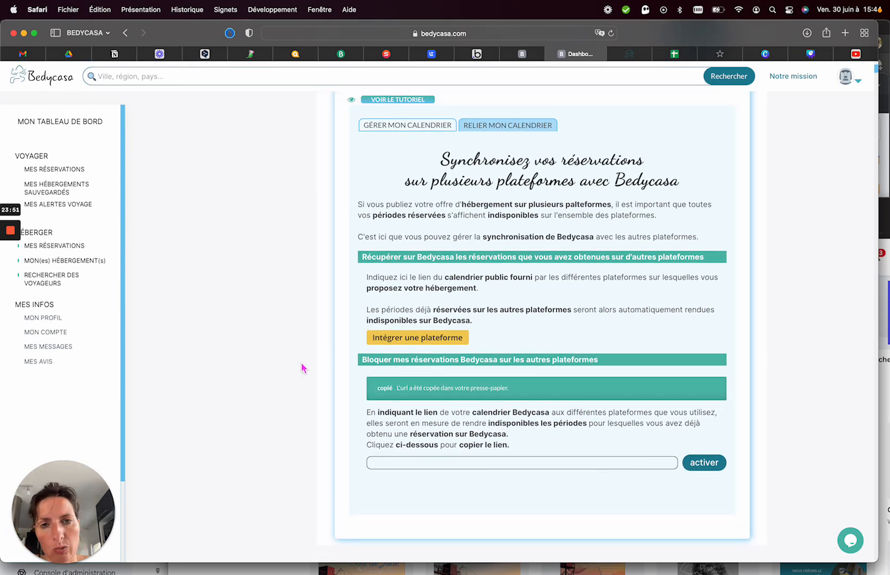
Return to the list of accommodations and open the Pornic guest room for modification.
{"action": "scroll", "coordinate": [337, 315], "scroll_direction": "up", "scroll_amount": 5}
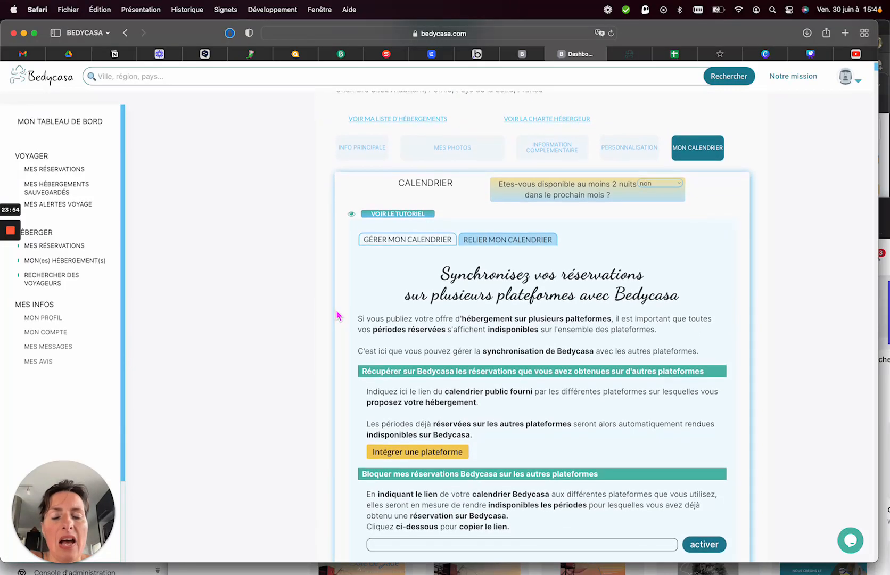
{"action": "scroll", "coordinate": [337, 314], "scroll_direction": "up", "scroll_amount": 2}
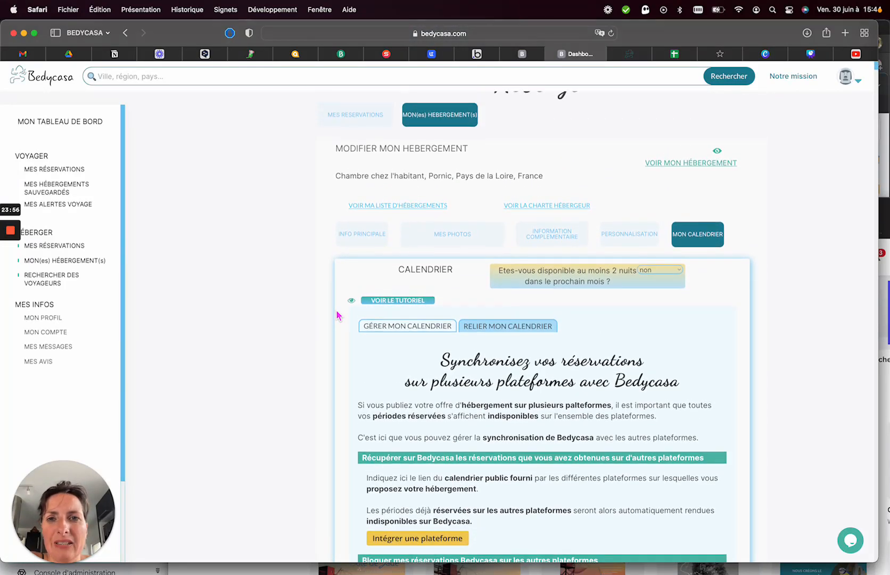
{"action": "left_click", "coordinate": [411, 238]}
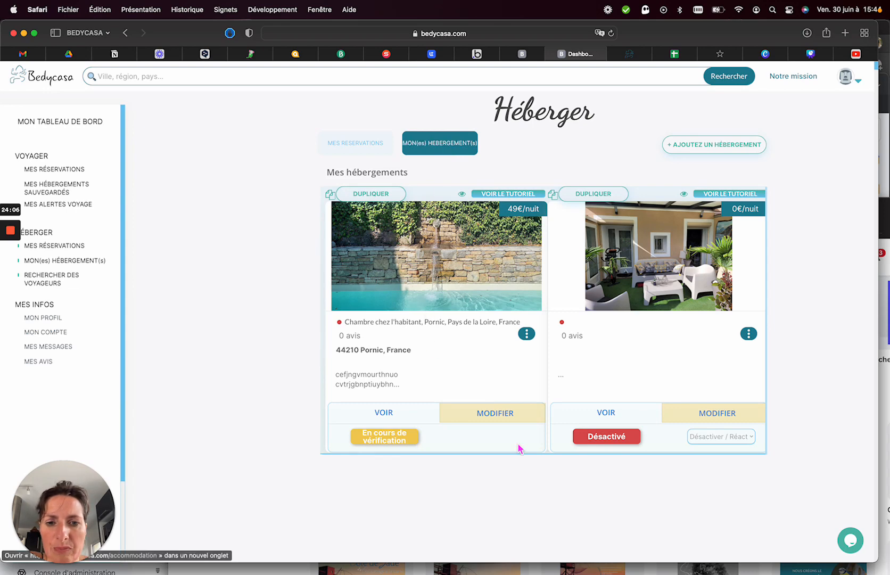
{"action": "left_click", "coordinate": [500, 423]}
{"action": "scroll", "coordinate": [487, 423], "scroll_direction": "down", "scroll_amount": 2}
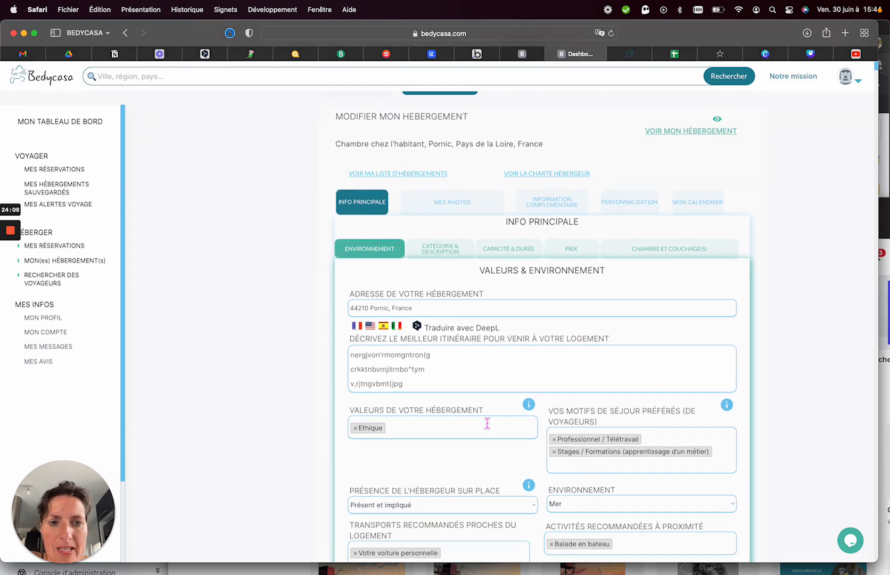
Open the host charter from the accommodation editor, close the unneeded browser tab next to the dashboard, and bring the charter page up.
{"action": "left_click", "coordinate": [546, 175]}
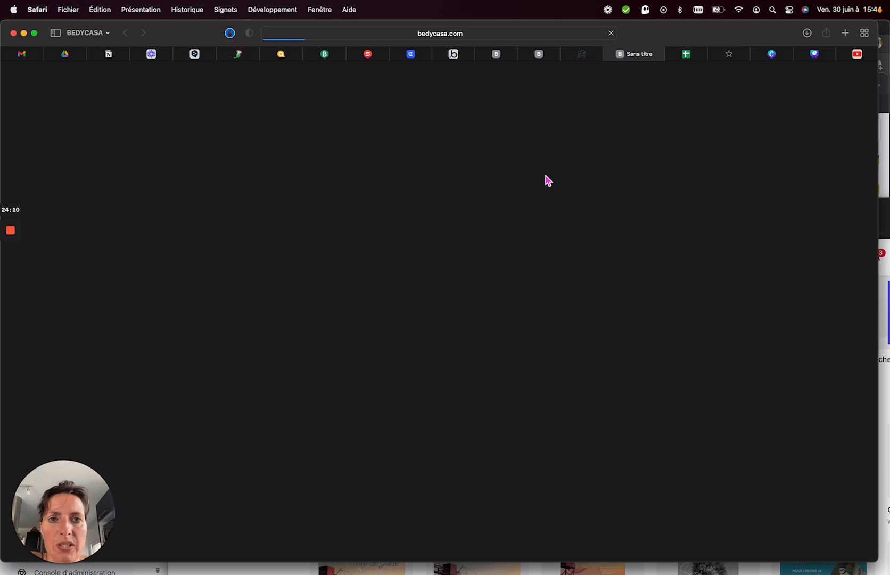
{"action": "left_click", "coordinate": [544, 55]}
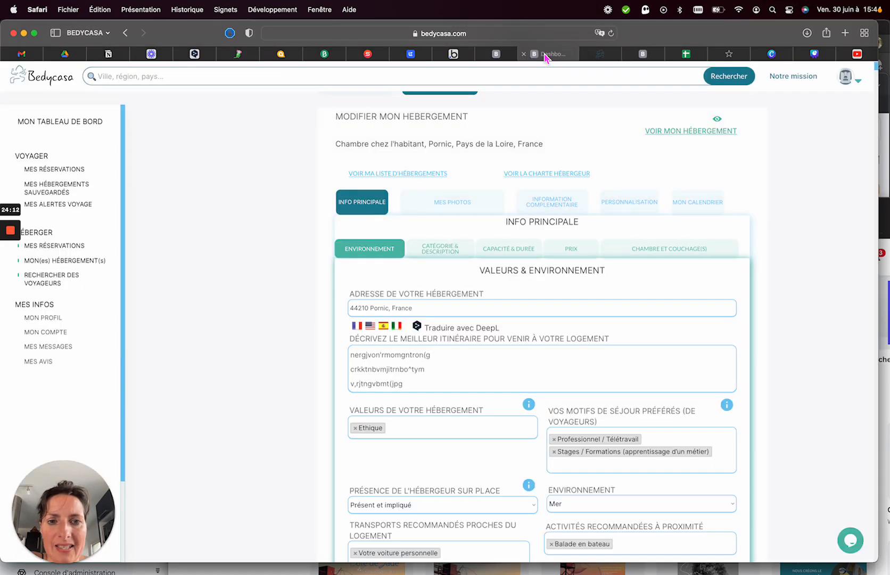
{"action": "left_click", "coordinate": [608, 55]}
{"action": "left_click", "coordinate": [567, 54]}
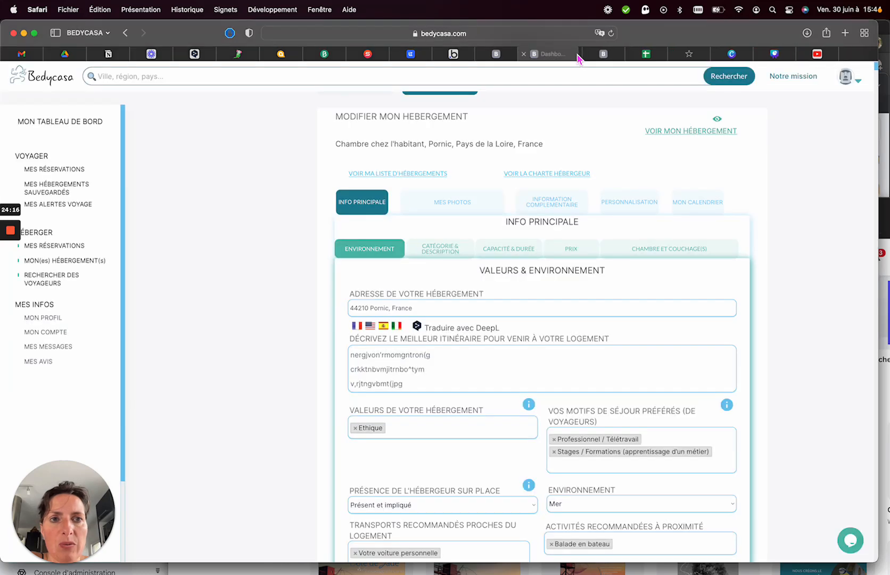
{"action": "left_click", "coordinate": [599, 55]}
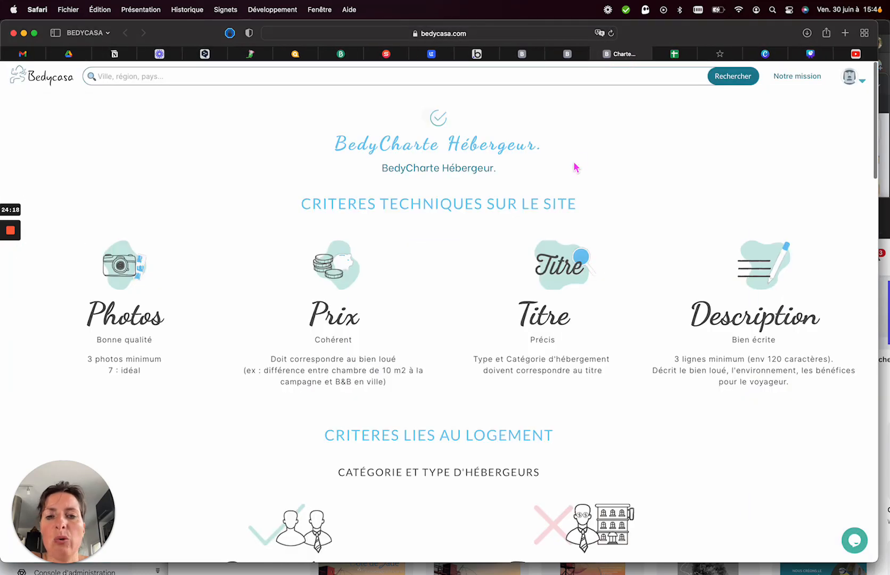
Read through the BedyCharte Hébergeur, covering the technical, accommodation, safety, bedding and Bedycasa value criteria down to the end of the page.
{"action": "scroll", "coordinate": [574, 167], "scroll_direction": "down", "scroll_amount": 5}
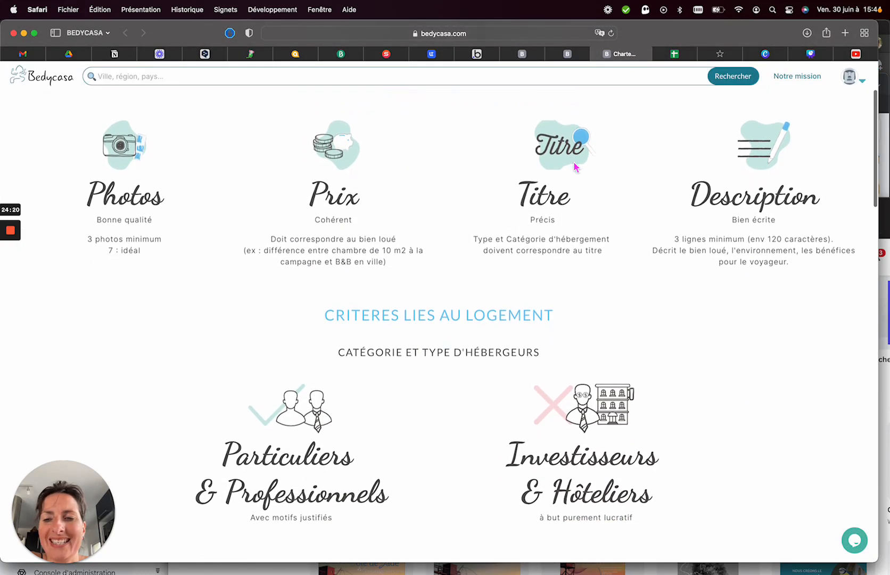
{"action": "left_click_drag", "start_coordinate": [105, 183], "coordinate": [144, 239]}
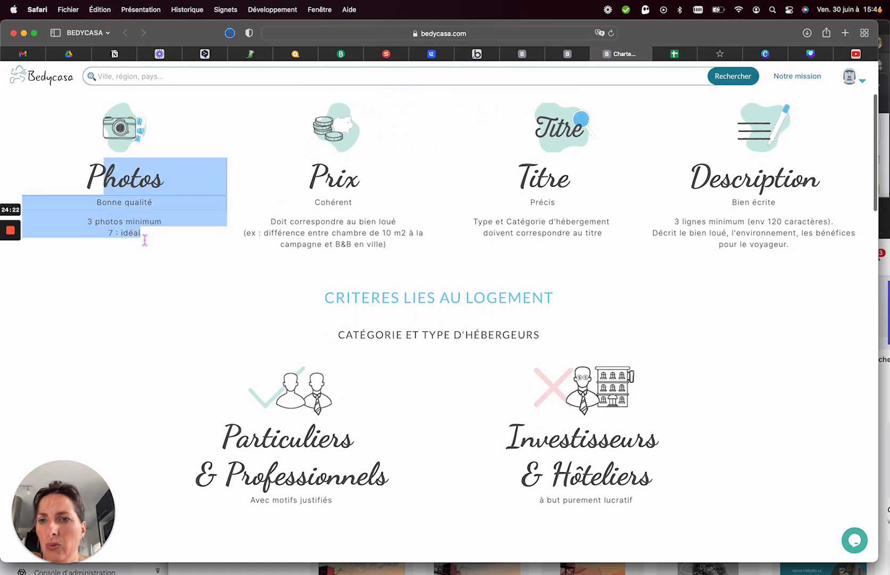
{"action": "left_click", "coordinate": [145, 239]}
{"action": "scroll", "coordinate": [345, 244], "scroll_direction": "down", "scroll_amount": 1}
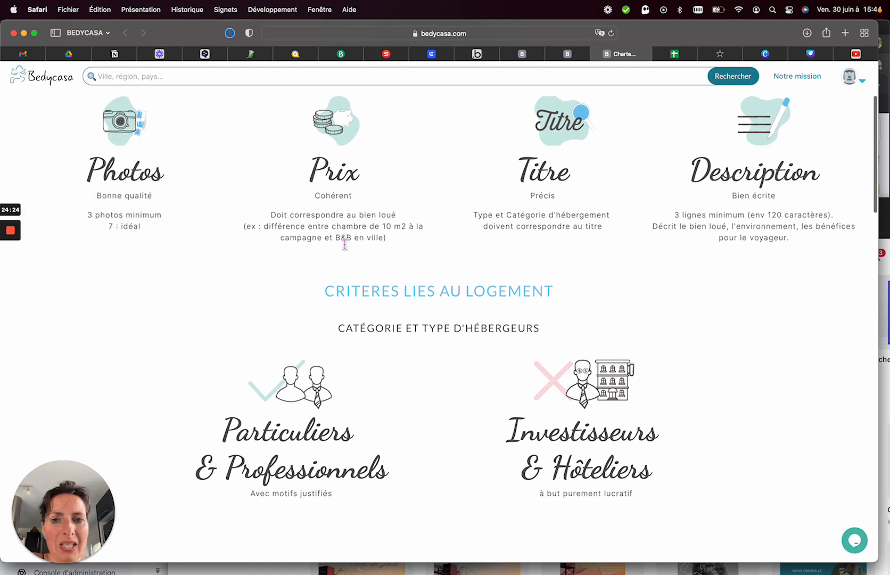
{"action": "scroll", "coordinate": [345, 244], "scroll_direction": "down", "scroll_amount": 10}
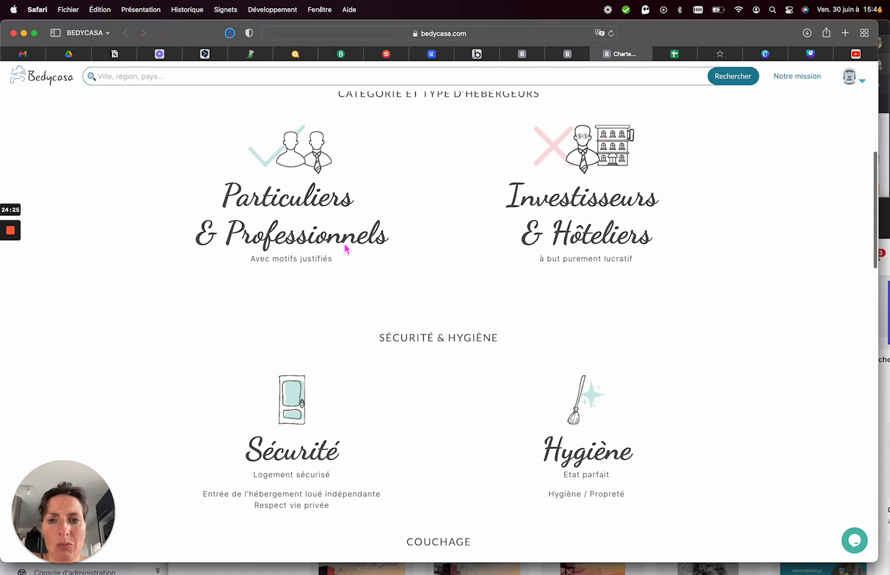
{"action": "left_click_drag", "start_coordinate": [291, 198], "coordinate": [320, 245]}
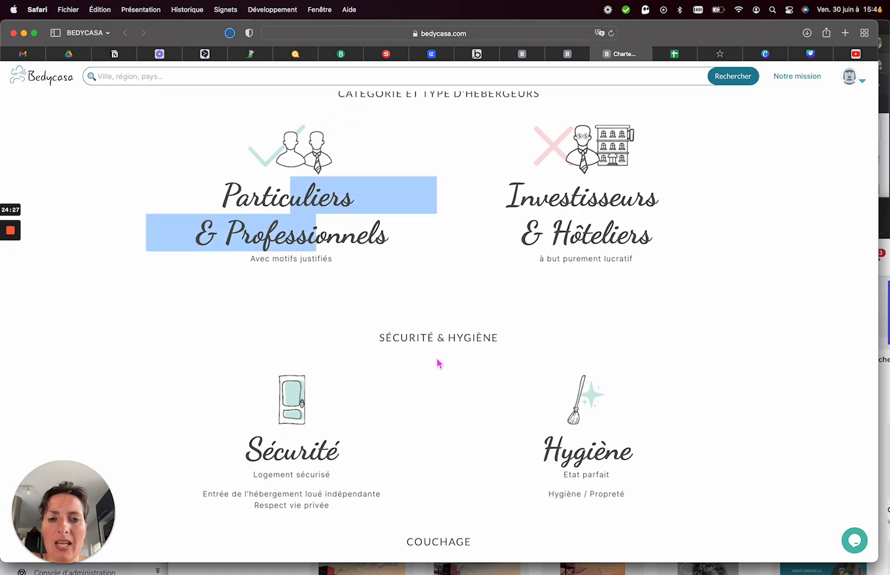
{"action": "scroll", "coordinate": [438, 362], "scroll_direction": "down", "scroll_amount": 6}
{"action": "scroll", "coordinate": [438, 364], "scroll_direction": "down", "scroll_amount": 8}
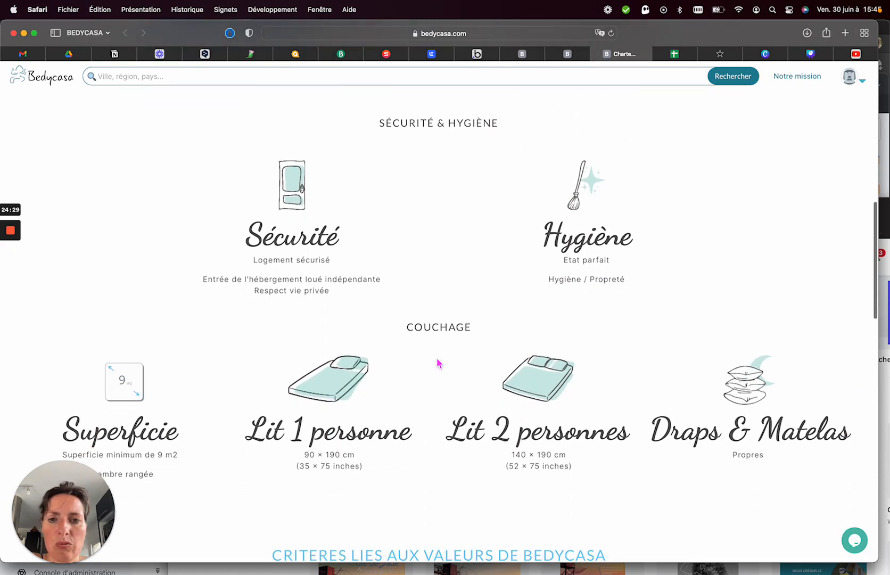
{"action": "scroll", "coordinate": [437, 363], "scroll_direction": "down", "scroll_amount": 18}
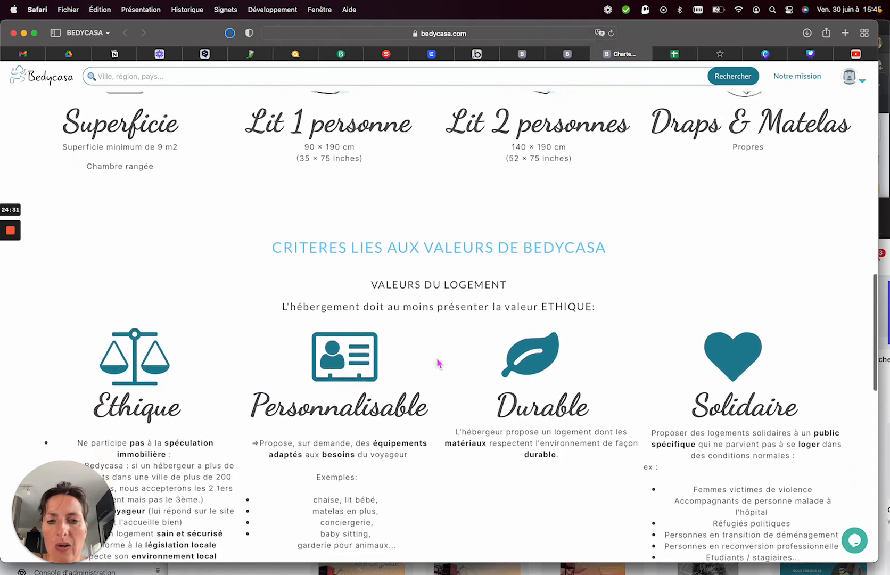
{"action": "scroll", "coordinate": [438, 363], "scroll_direction": "down", "scroll_amount": 12}
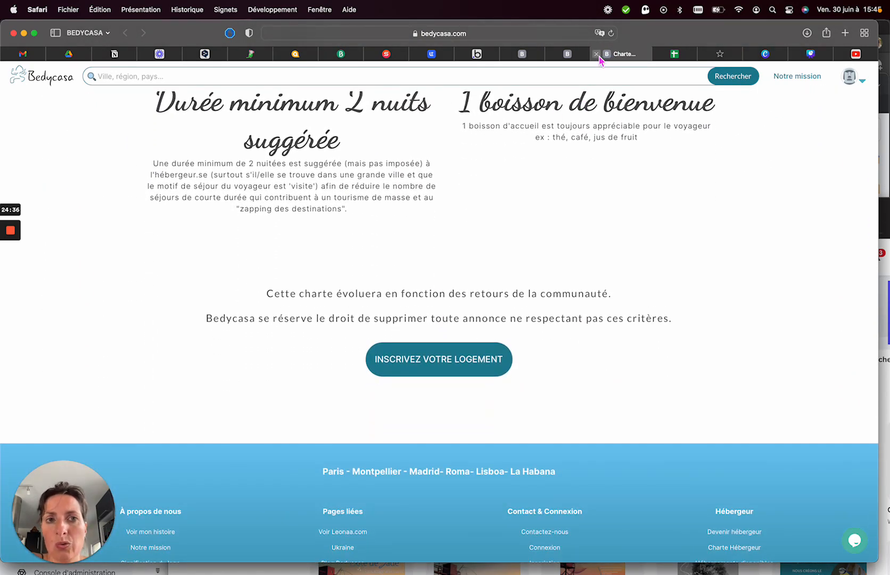
Close the host charter page and go back to the list of accommodations.
{"action": "left_click", "coordinate": [596, 54]}
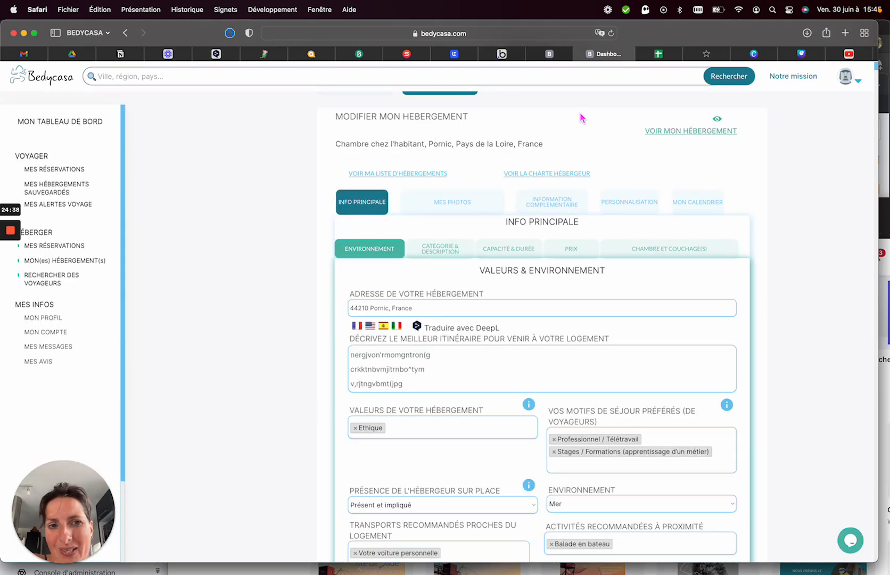
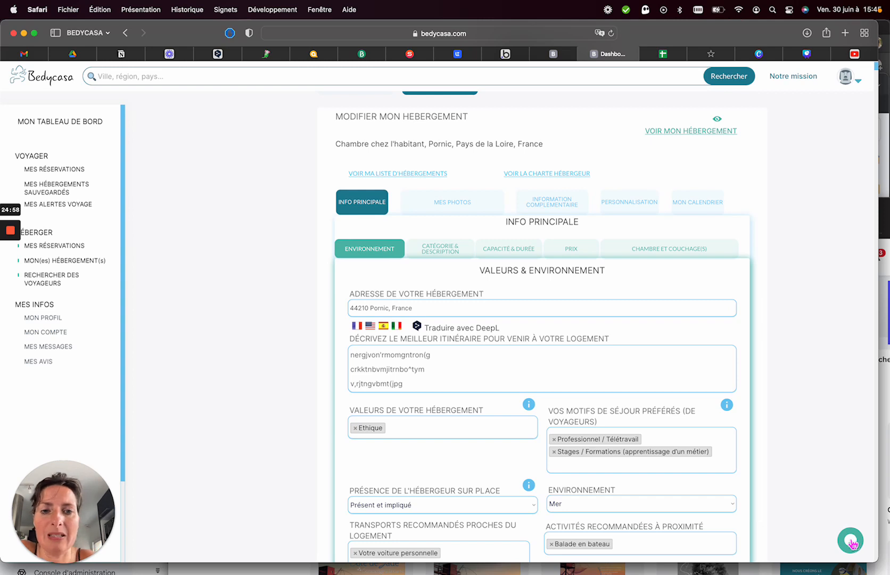
{"action": "left_click", "coordinate": [442, 175]}
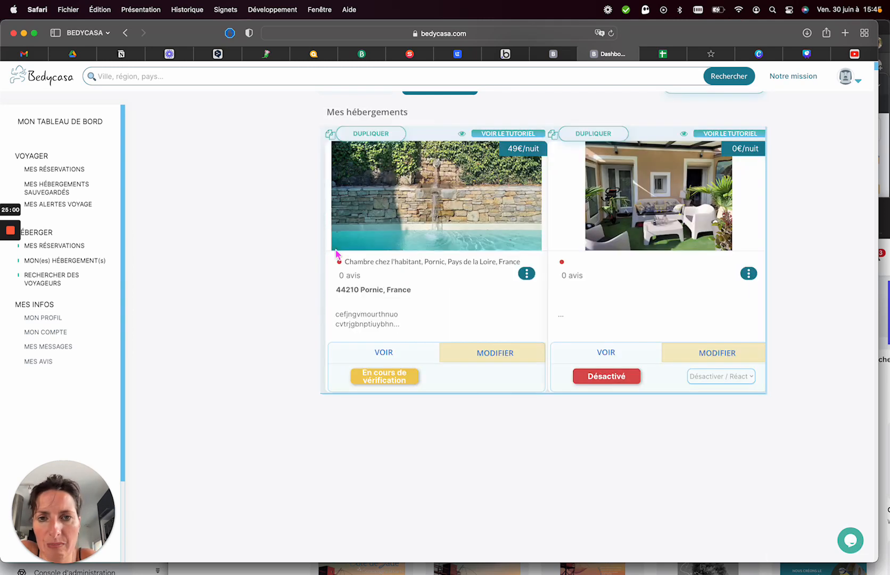